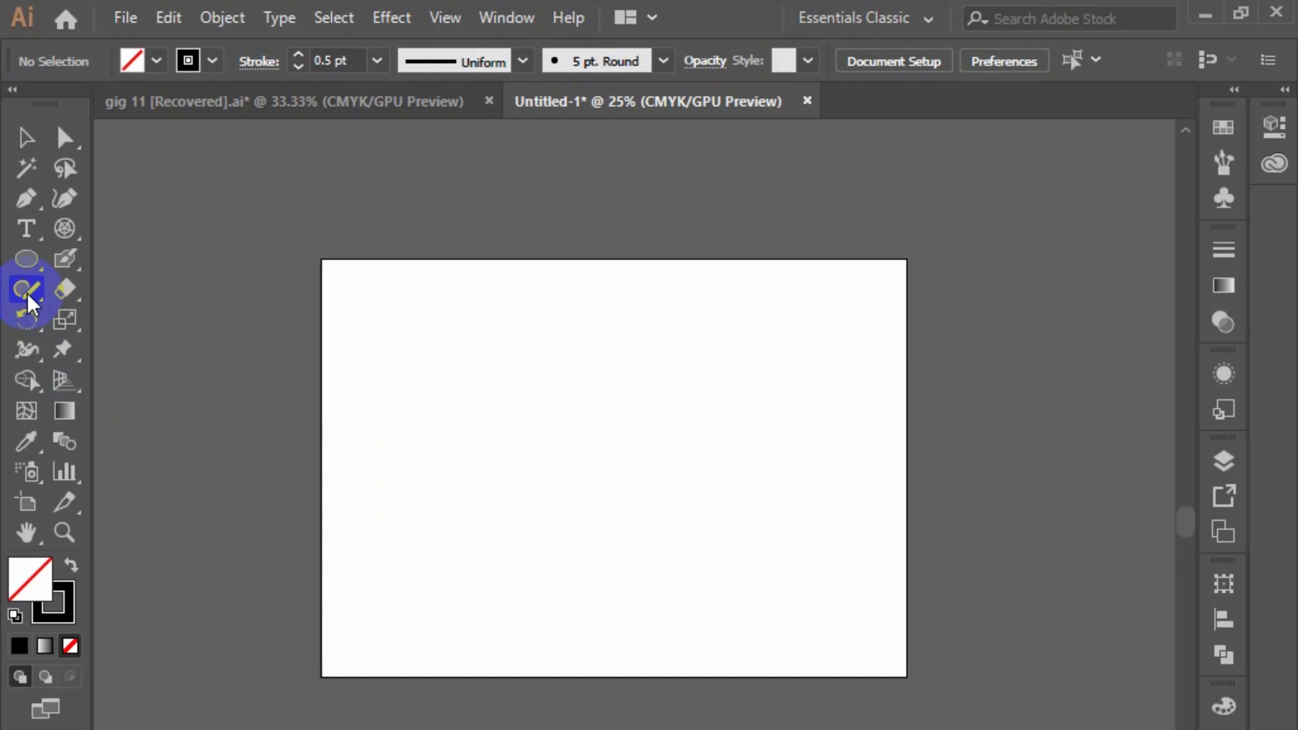
Step: Draw a square, an ellipse, a circle and a second ellipse on the artboard with the Shaper tool
click(27, 293)
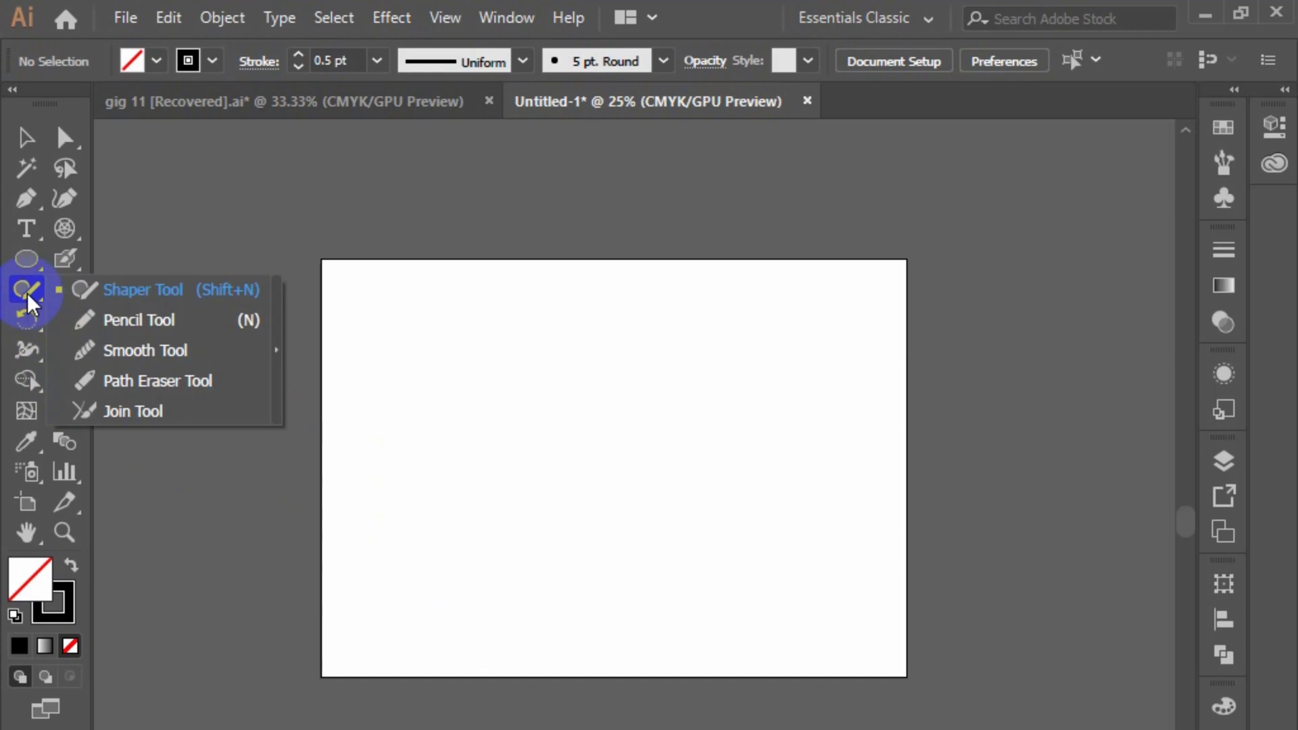
drag(27, 293, 65, 286)
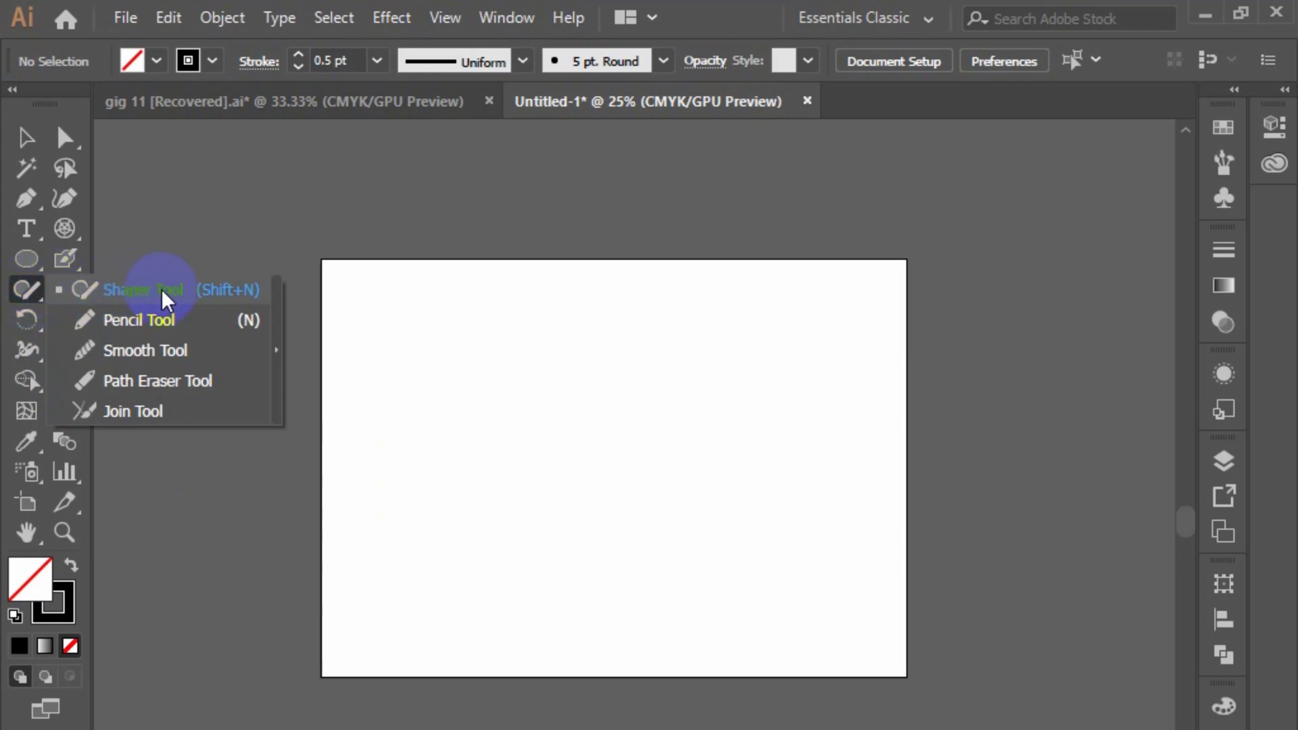
drag(161, 290, 161, 290)
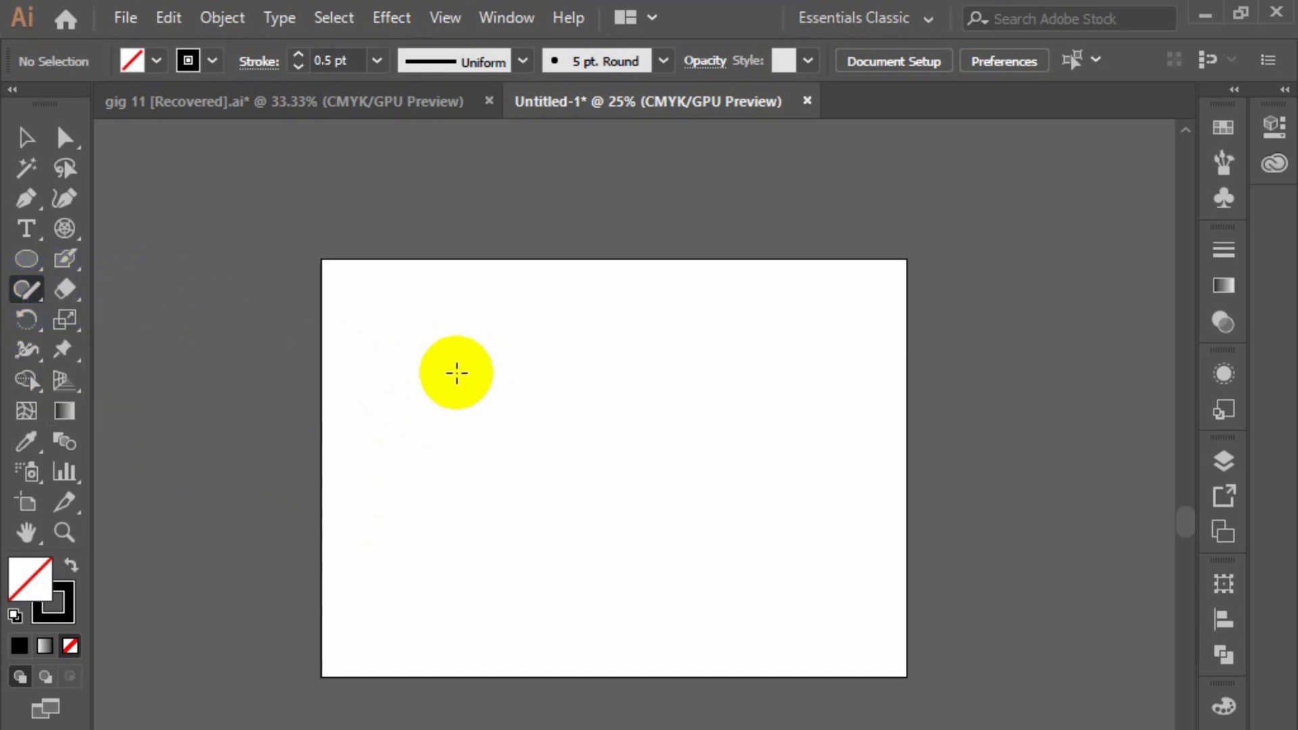
mouse_move(456, 373)
mouse_down()
mouse_move(504, 359)
mouse_move(551, 464)
mouse_move(444, 432)
mouse_move(499, 405)
mouse_up()
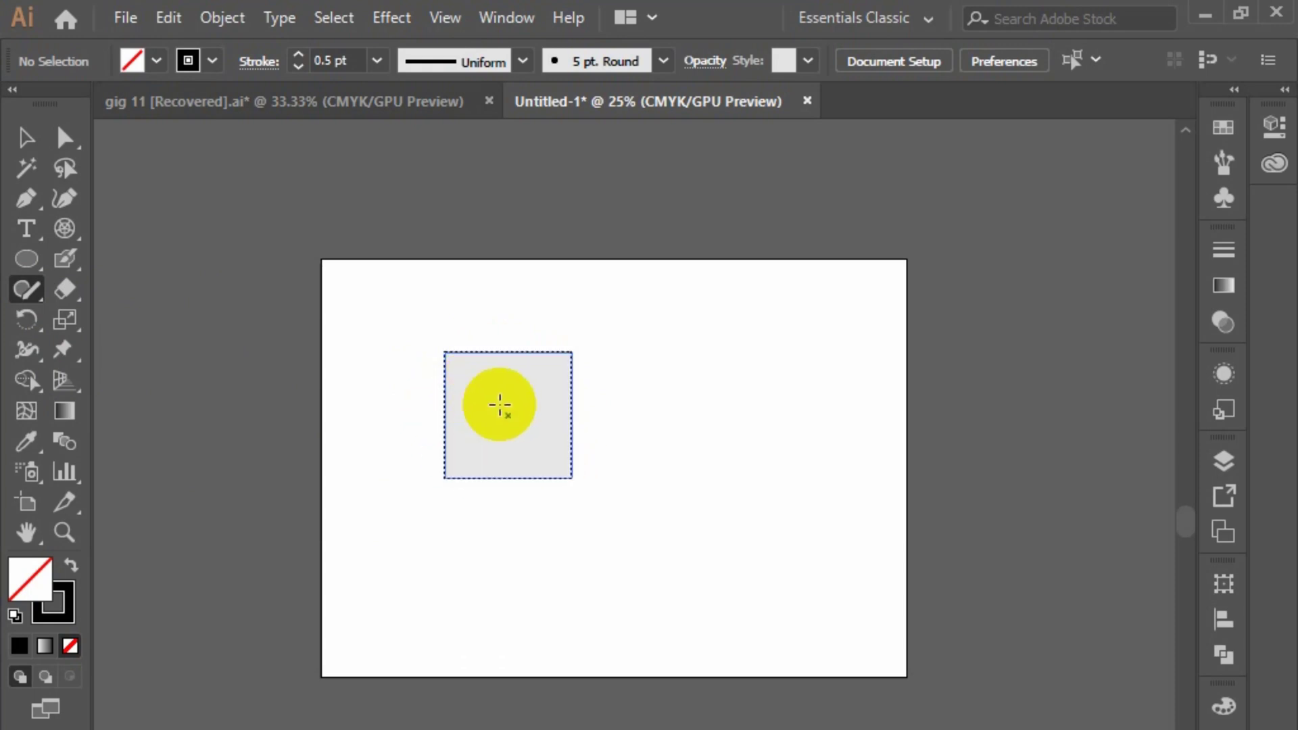
mouse_move(727, 354)
mouse_down()
mouse_move(690, 359)
mouse_move(677, 466)
mouse_move(811, 441)
mouse_move(740, 348)
mouse_move(713, 374)
mouse_up()
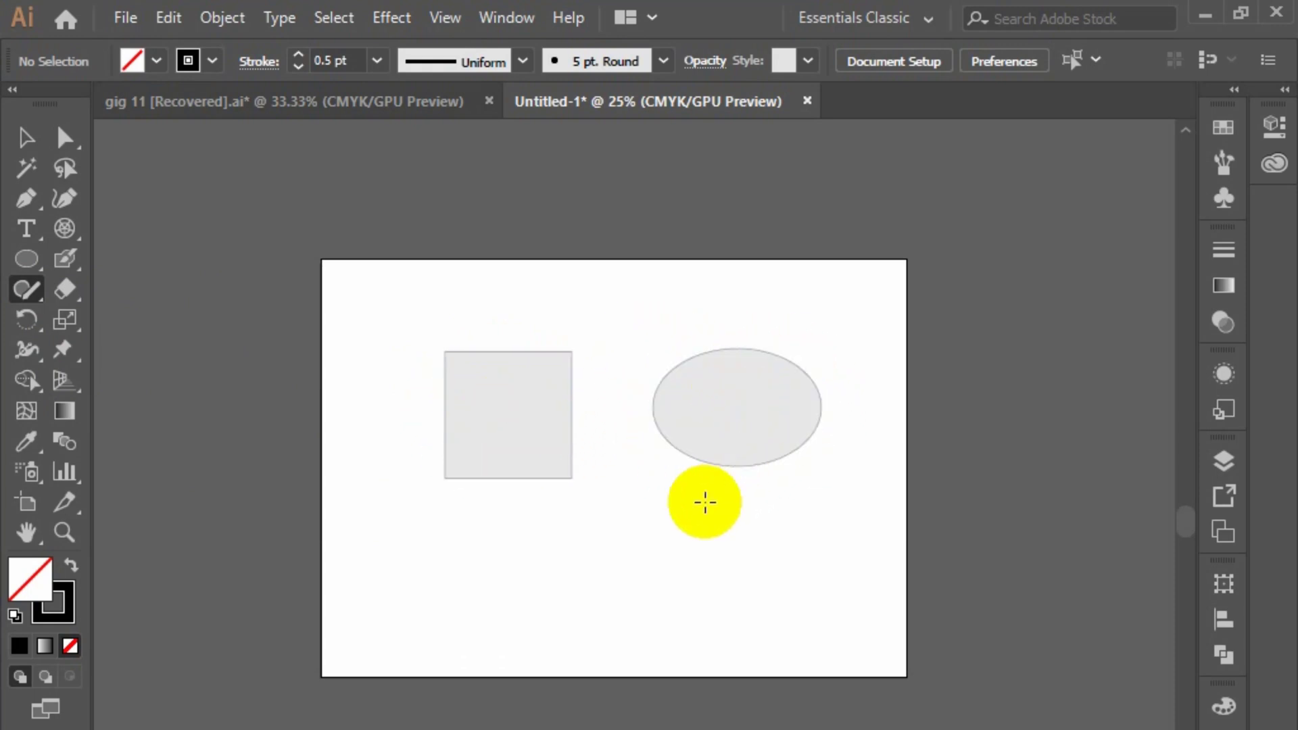
mouse_move(617, 539)
mouse_down()
mouse_move(748, 618)
mouse_move(617, 516)
mouse_up()
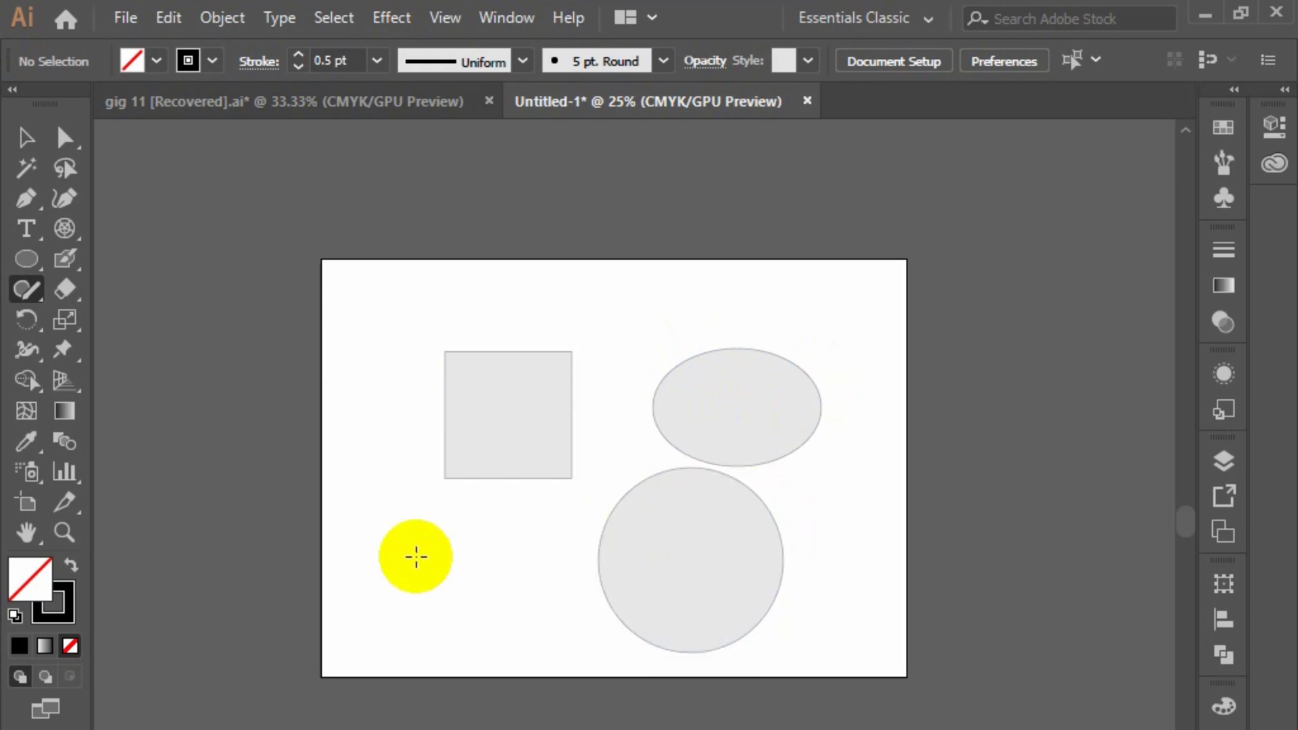
mouse_move(400, 545)
mouse_down()
mouse_move(545, 533)
mouse_move(420, 521)
mouse_up()
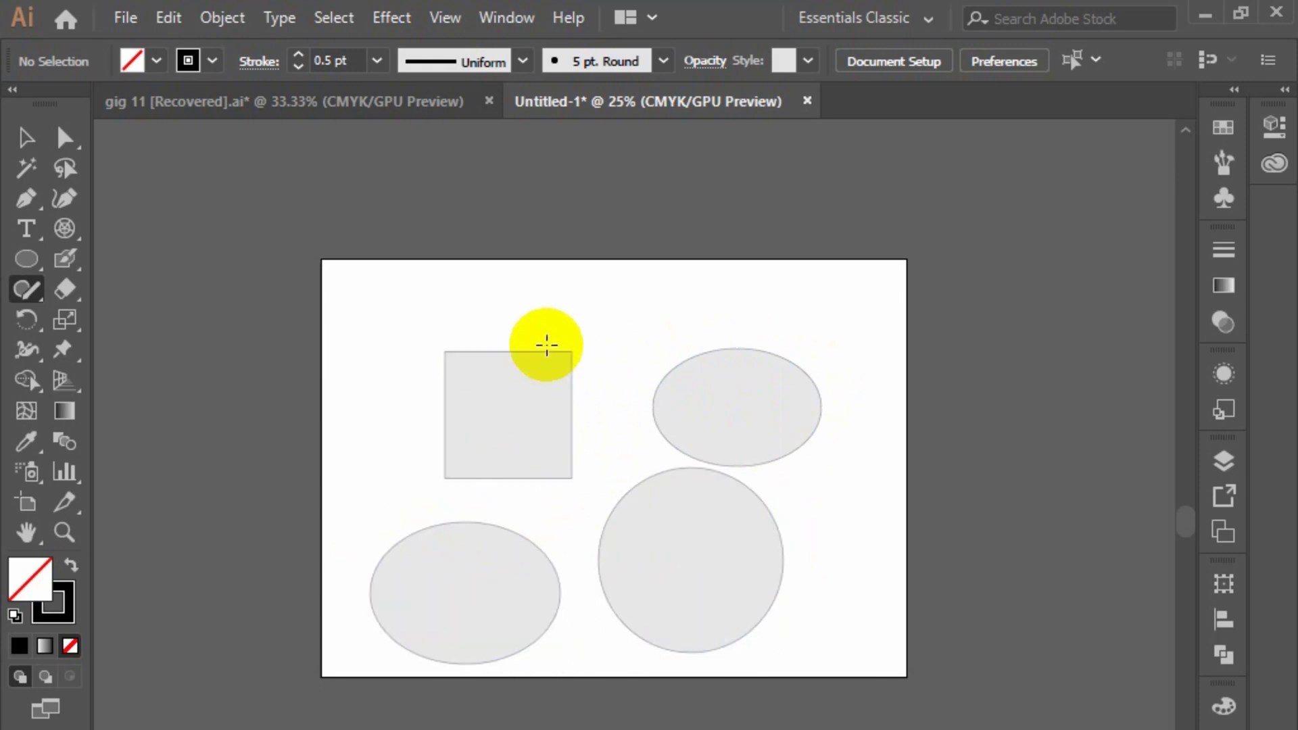
Step: Draw two vertical and two slanted lines with the Shaper tool, plus one slanted line with the Line Segment tool
drag(611, 270, 610, 653)
drag(676, 309, 675, 692)
mouse_move(765, 299)
mouse_down()
mouse_move(829, 684)
mouse_move(784, 644)
mouse_up()
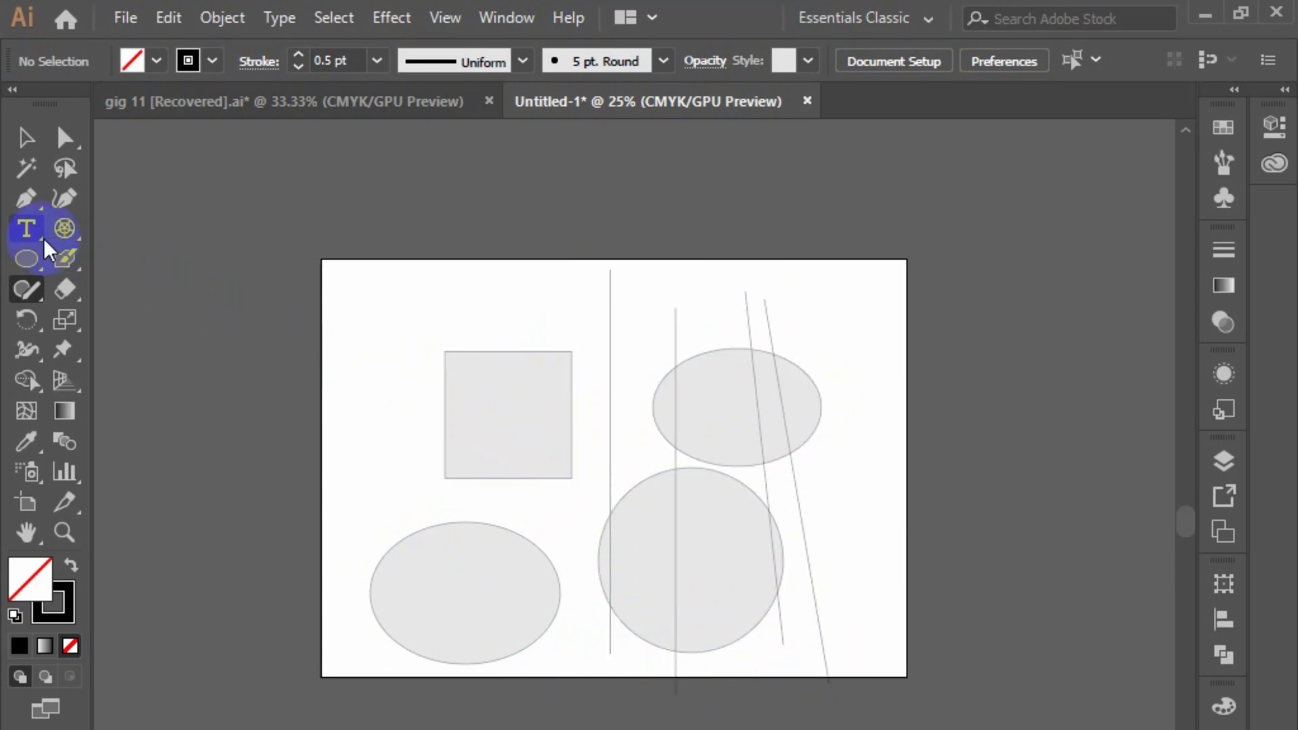
drag(60, 241, 138, 225)
drag(371, 313, 487, 615)
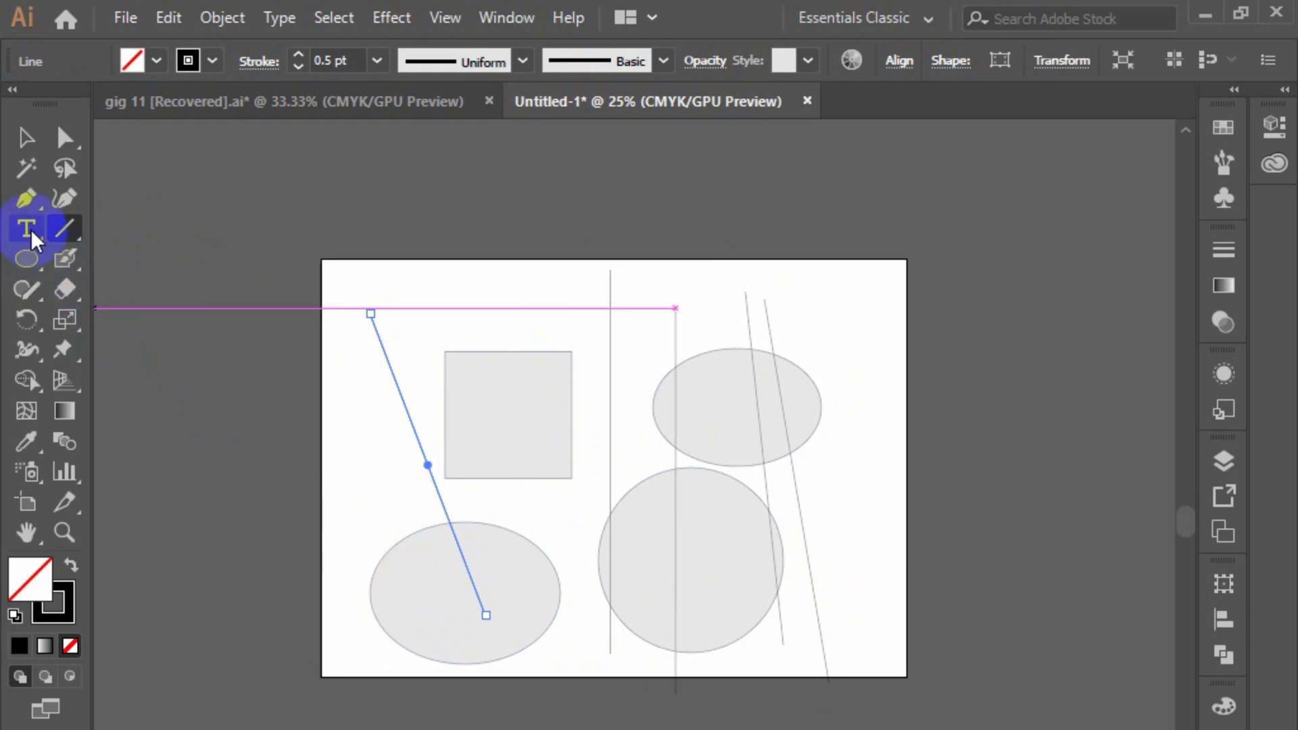
Step: Draw an upright ellipse across the artboard's left edge and a rectangle over its upper-left part with the Ellipse and Rectangle tools
drag(31, 231, 28, 267)
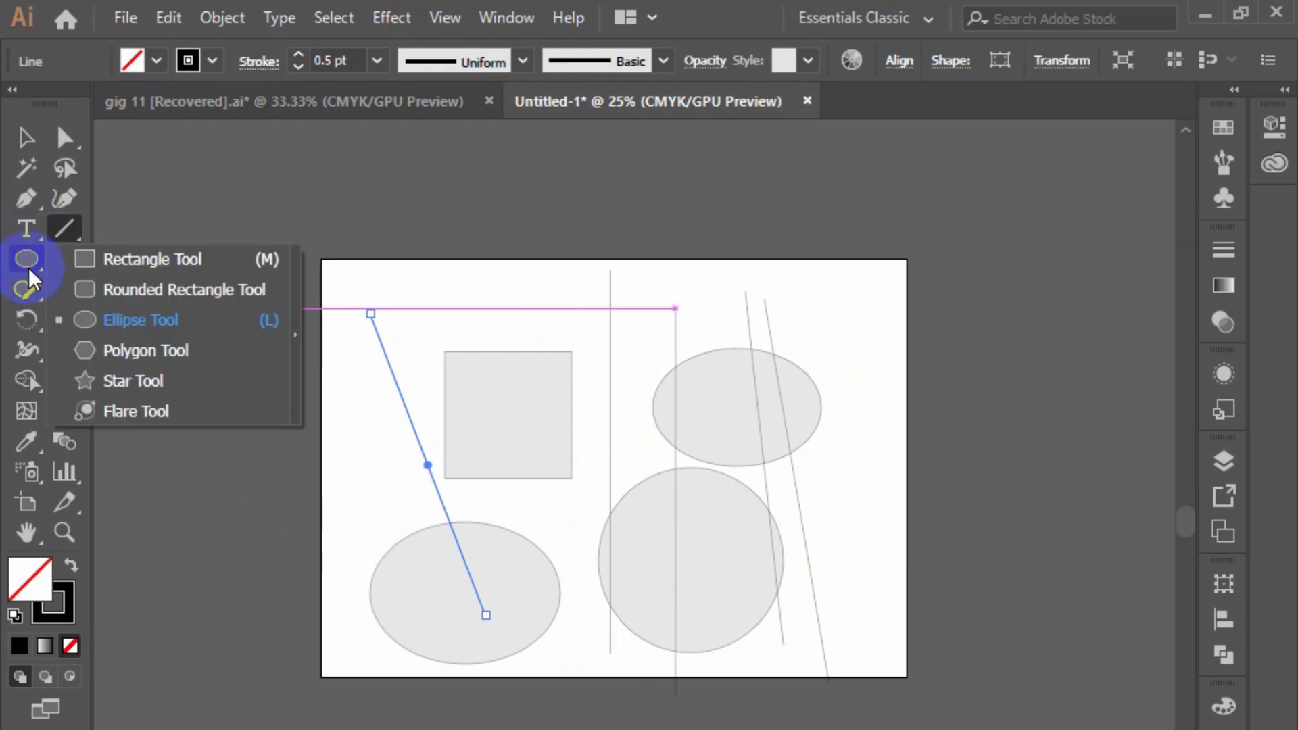
click(157, 318)
drag(245, 330, 390, 512)
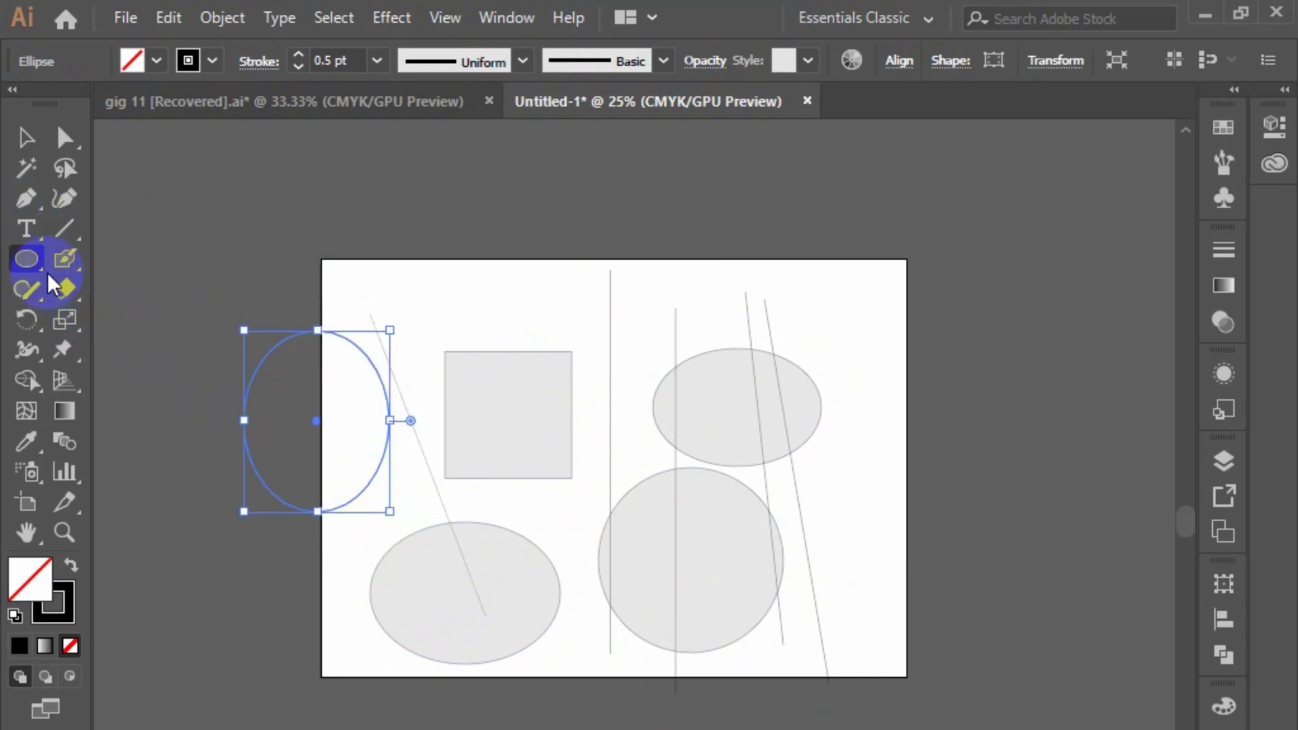
drag(42, 269, 42, 269)
click(166, 257)
drag(322, 243, 554, 449)
Step: Select all drawn shapes and lines and delete them to clear the artboard
click(26, 138)
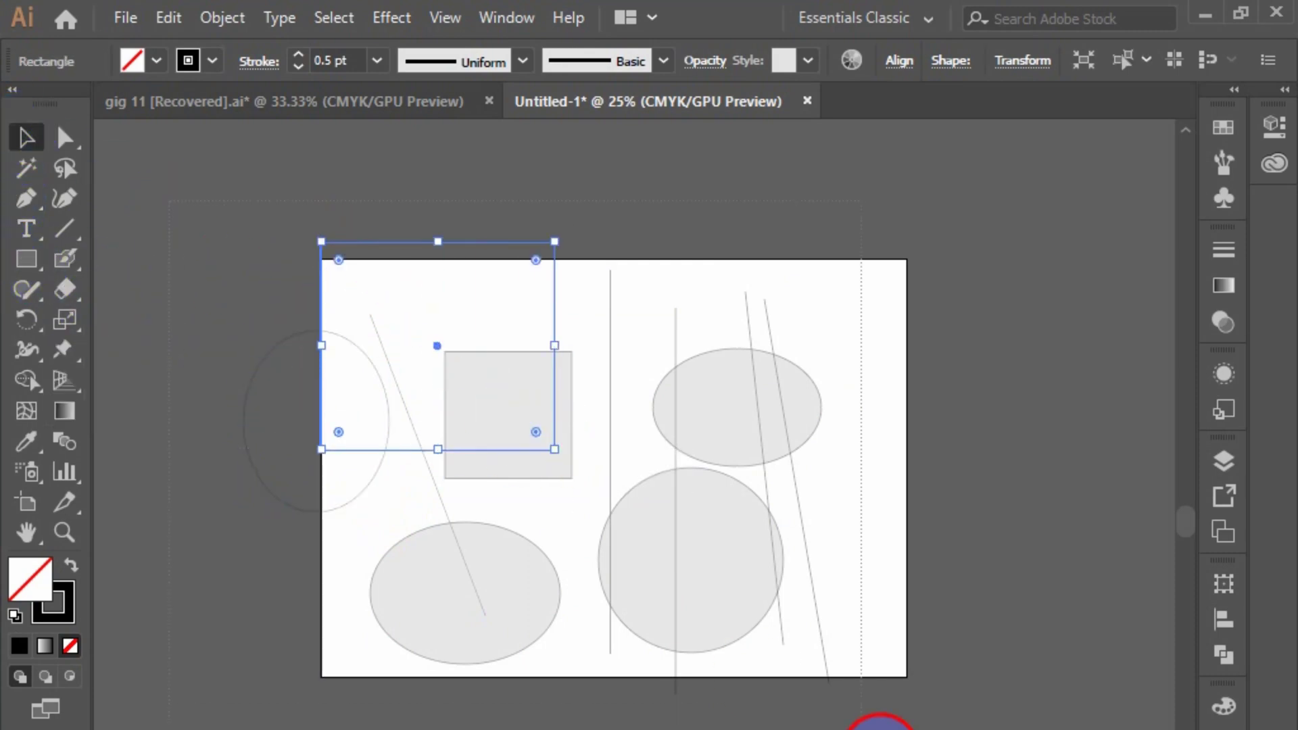
key(ctrl+a)
key(Delete)
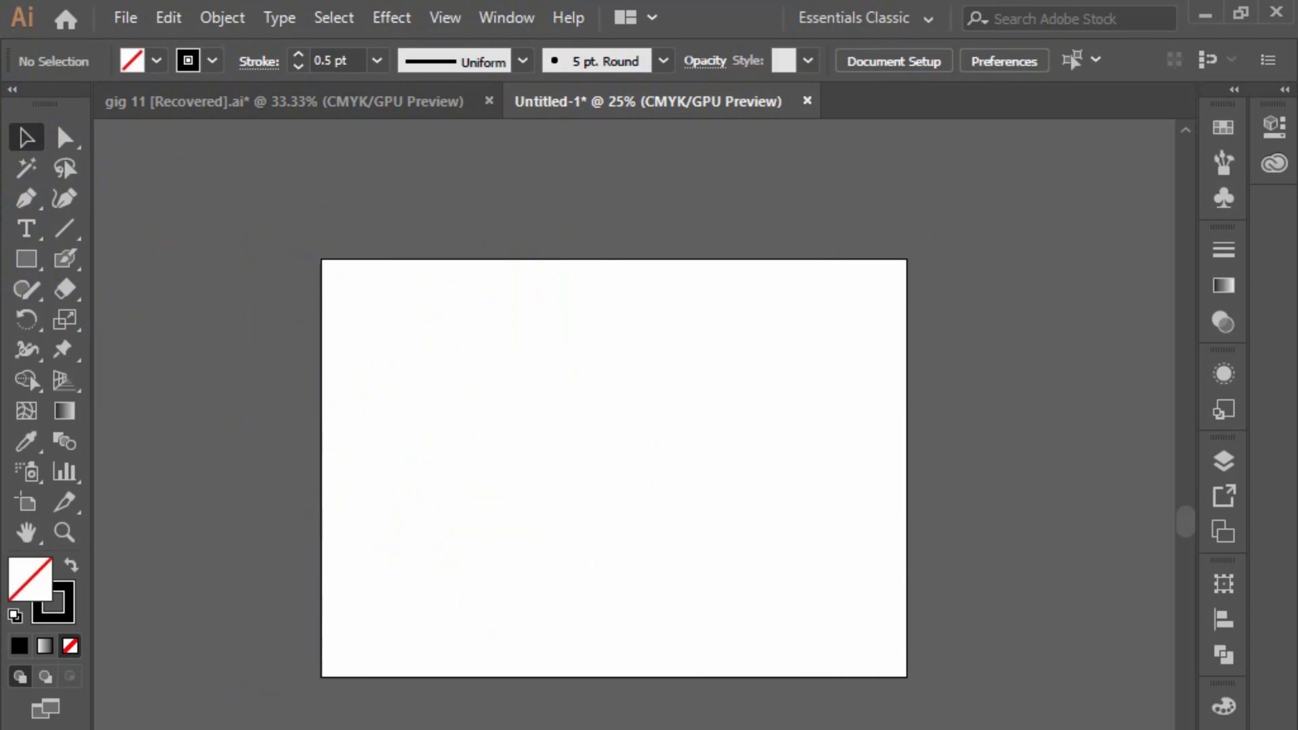
Step: Draw a circle, a rectangle to its right, a vertical line and a small tilted ellipse with the Shaper tool
drag(40, 294, 48, 284)
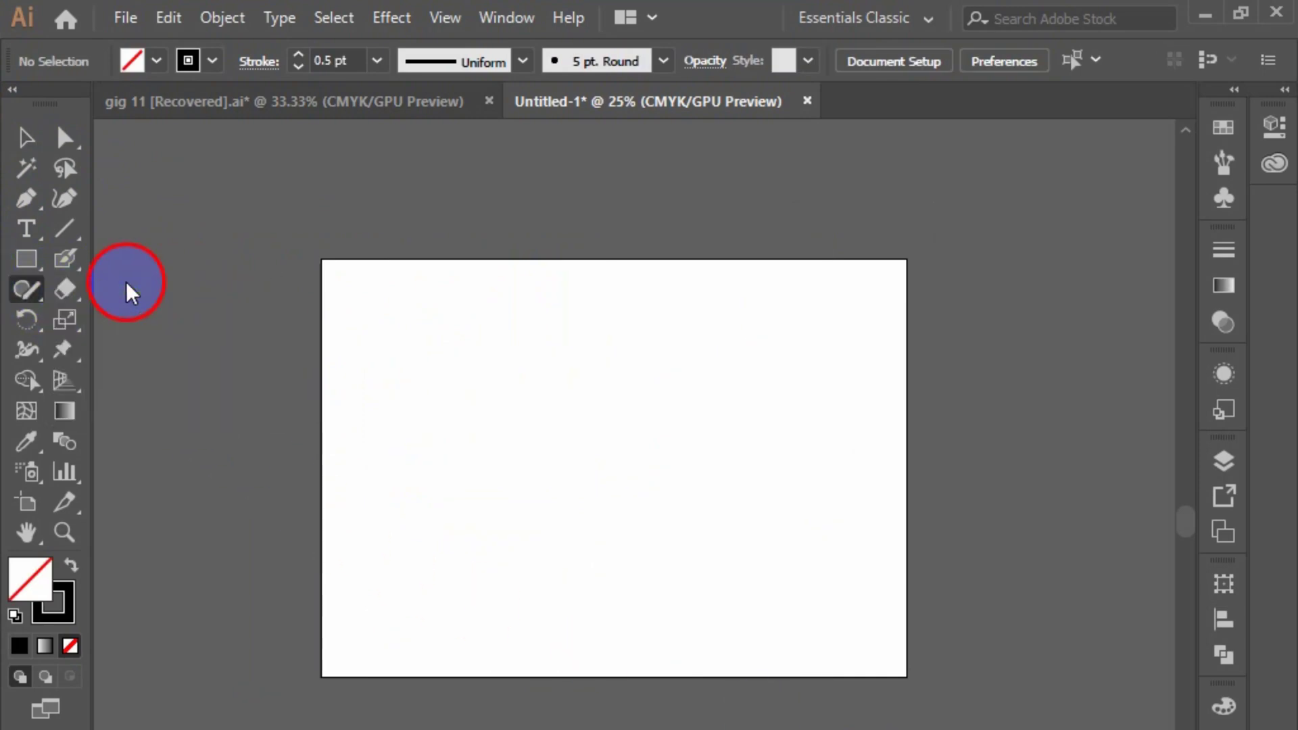
mouse_move(618, 419)
mouse_down()
mouse_move(618, 536)
mouse_move(550, 434)
mouse_move(588, 416)
mouse_up()
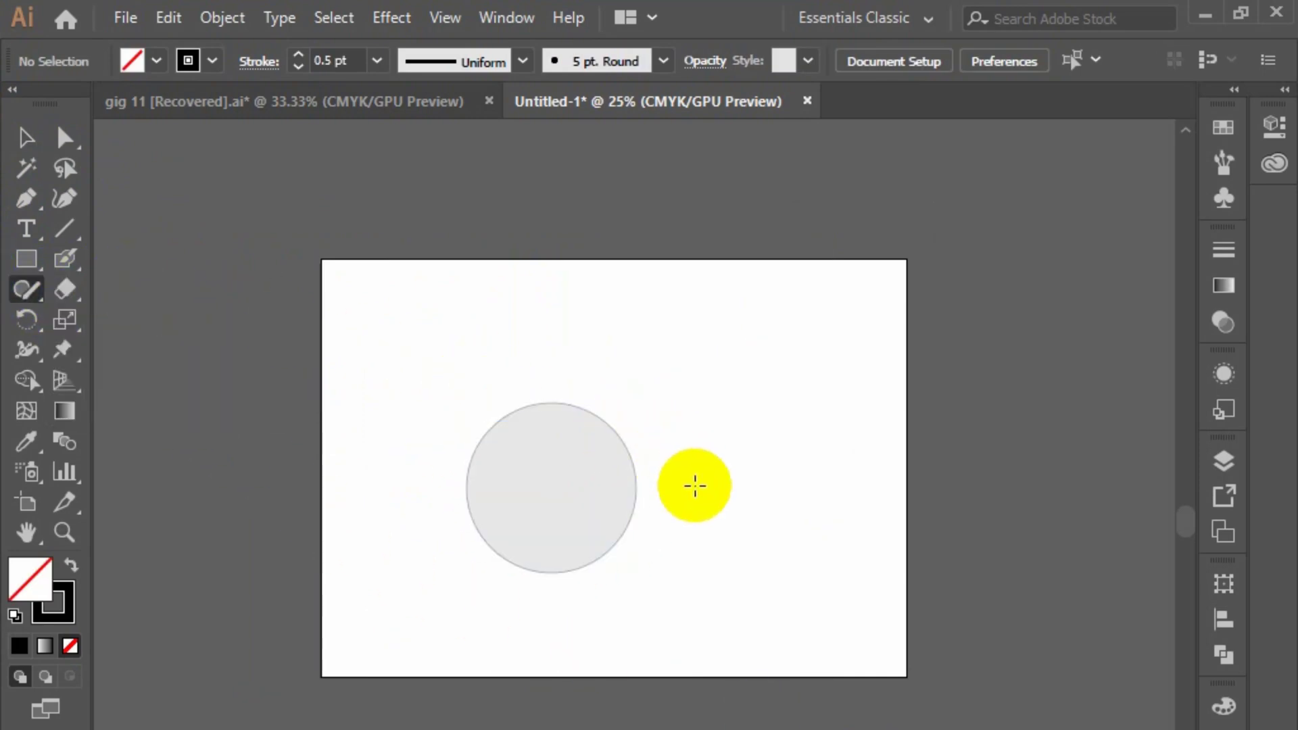
mouse_move(673, 389)
mouse_down()
mouse_move(879, 533)
mouse_move(676, 371)
mouse_up()
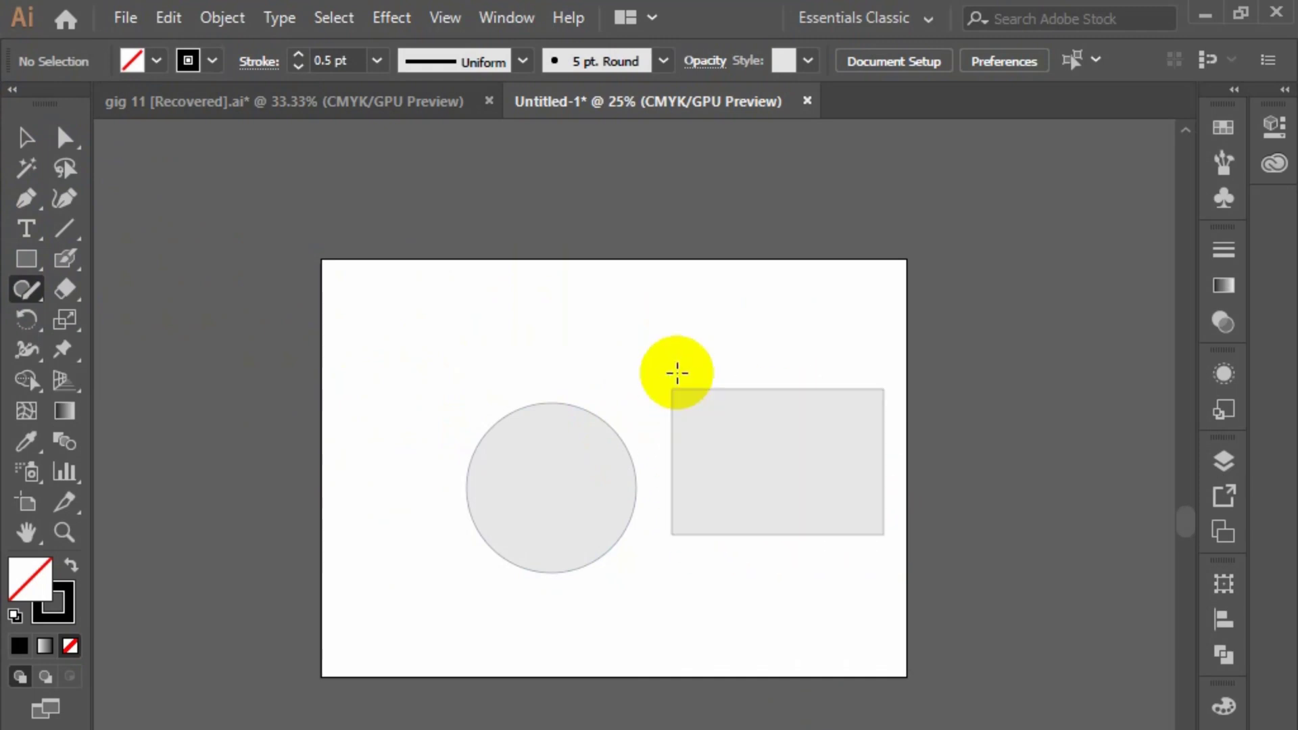
click(418, 303)
drag(419, 303, 418, 581)
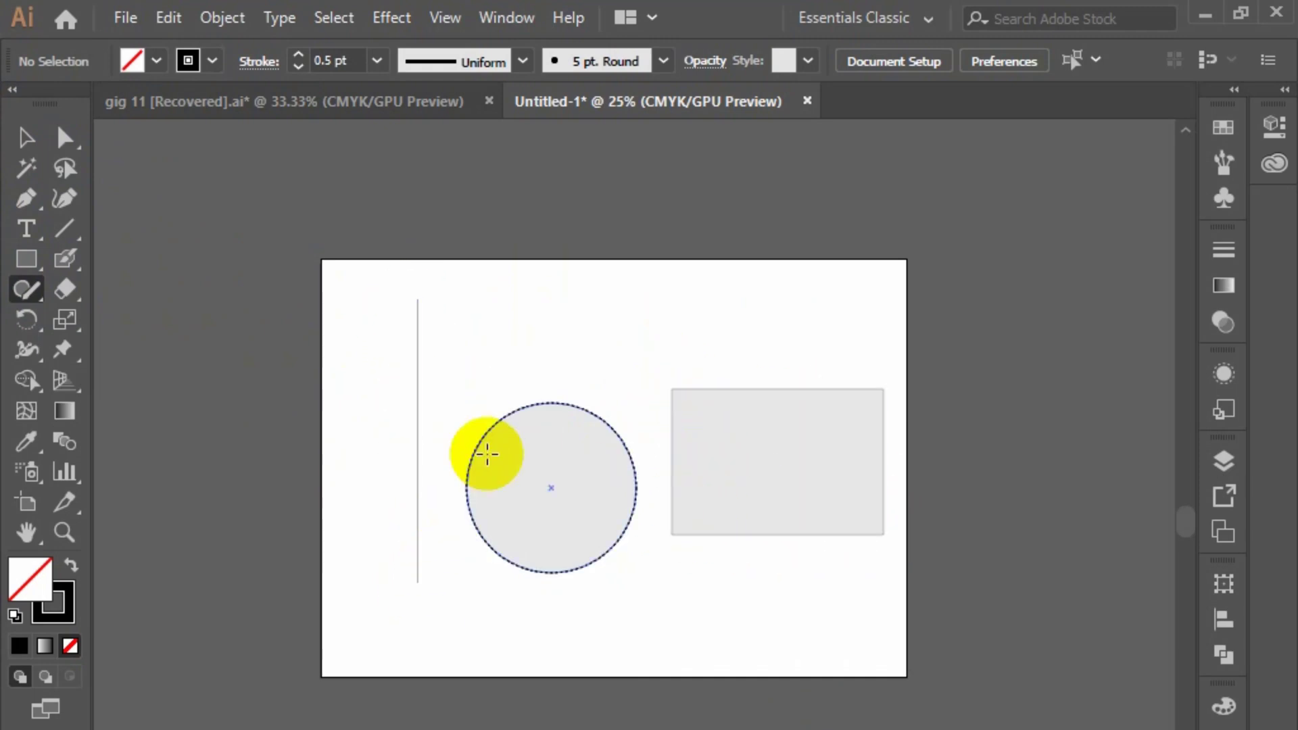
mouse_move(500, 299)
mouse_down()
mouse_move(557, 325)
mouse_move(503, 296)
mouse_move(551, 423)
mouse_move(514, 544)
mouse_up()
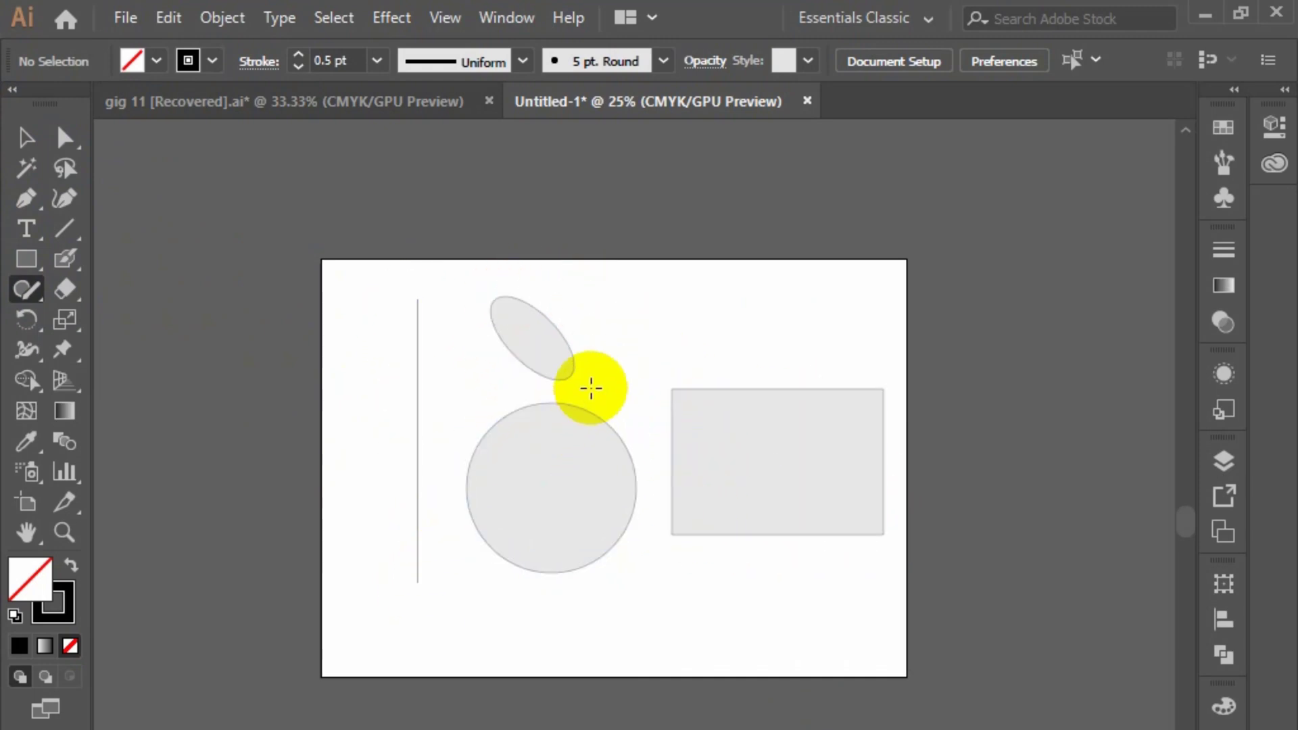
Step: Remove the rectangle right of the circle and draw a second circle with a rectangle above it using the Shaper tool
mouse_move(646, 316)
mouse_down()
mouse_move(629, 371)
mouse_move(596, 326)
mouse_up()
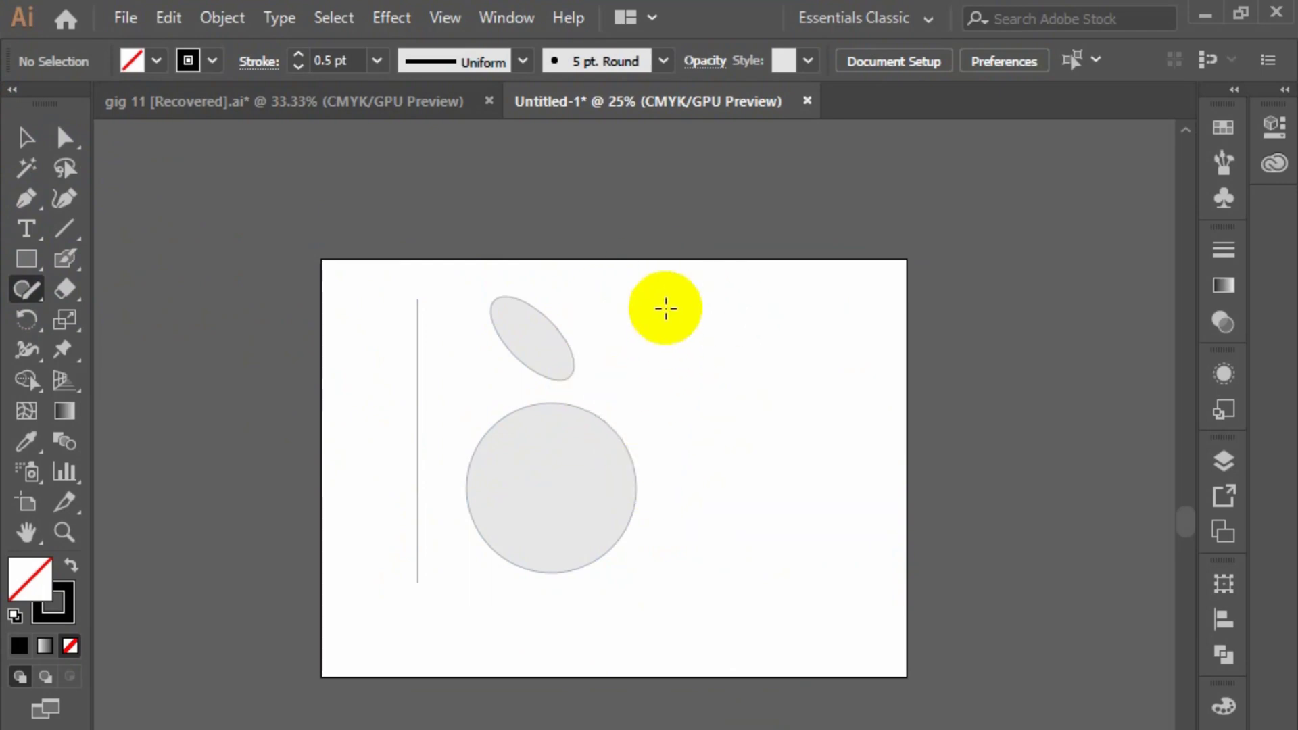
mouse_move(751, 487)
mouse_down()
mouse_move(754, 376)
mouse_move(814, 525)
mouse_move(771, 445)
mouse_move(829, 429)
mouse_move(673, 550)
mouse_move(750, 471)
mouse_move(751, 372)
mouse_move(668, 432)
mouse_move(879, 377)
mouse_move(739, 522)
mouse_up()
mouse_move(738, 463)
mouse_down()
mouse_move(789, 394)
mouse_move(867, 518)
mouse_move(736, 477)
mouse_up()
mouse_move(647, 327)
mouse_down()
mouse_move(672, 368)
mouse_move(859, 310)
mouse_move(722, 293)
mouse_move(609, 357)
mouse_move(649, 376)
mouse_up()
click(653, 571)
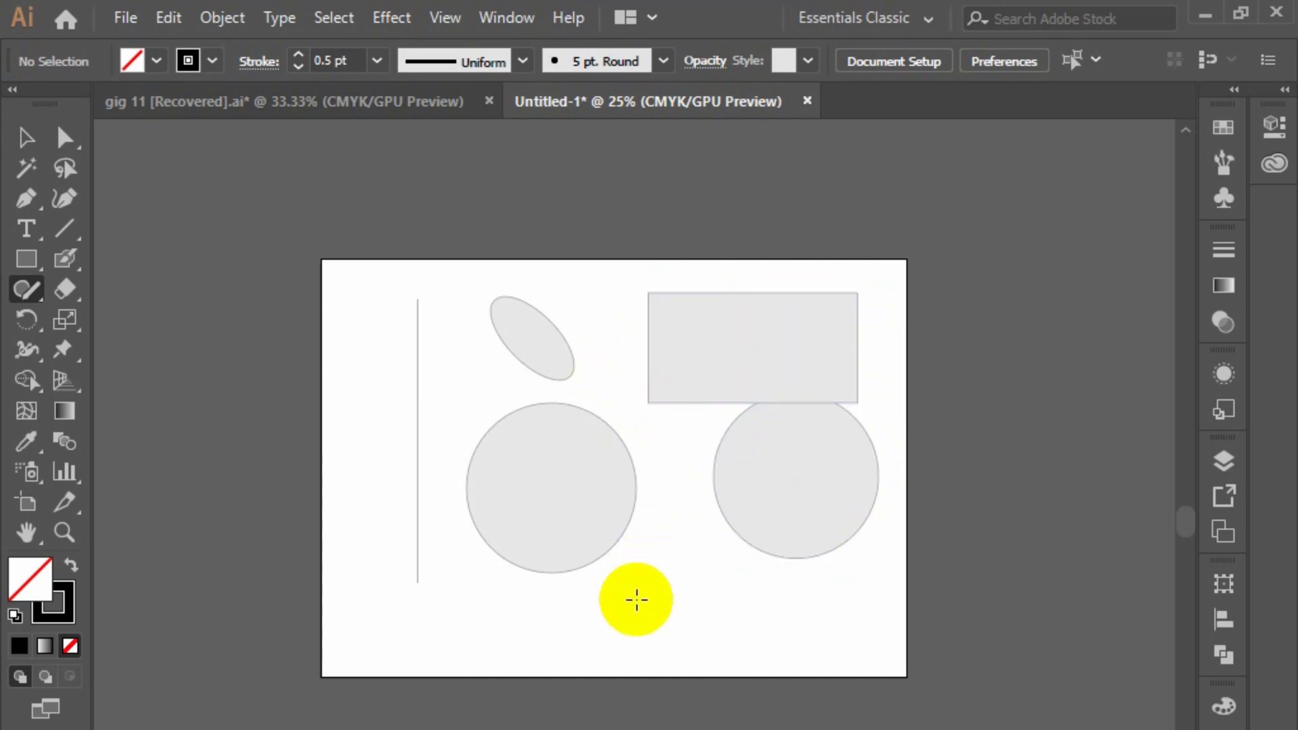
Step: Draw a long flat rectangle along the artboard's lower edge and two slanted lines crossing it with the Shaper tool
mouse_move(407, 608)
mouse_down()
mouse_move(846, 608)
mouse_move(863, 658)
mouse_move(429, 638)
mouse_move(407, 629)
mouse_move(405, 597)
mouse_up()
click(380, 450)
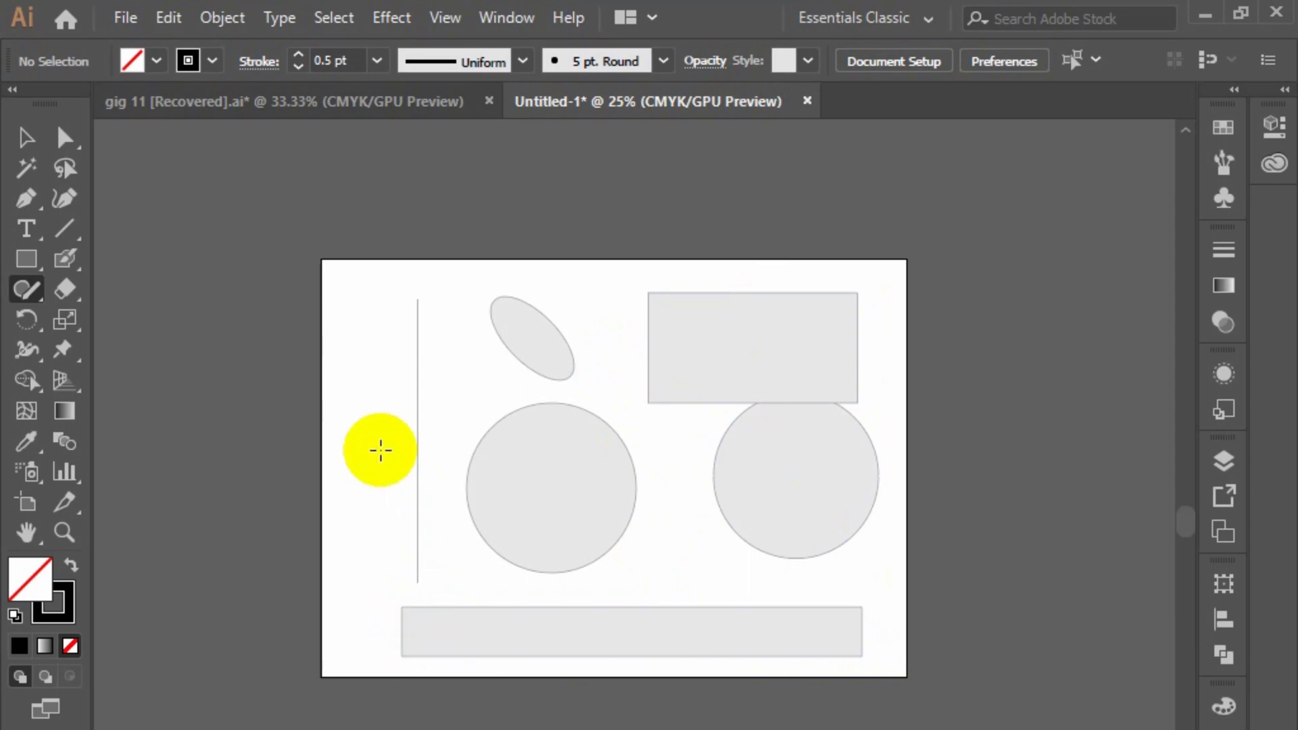
drag(316, 473, 595, 693)
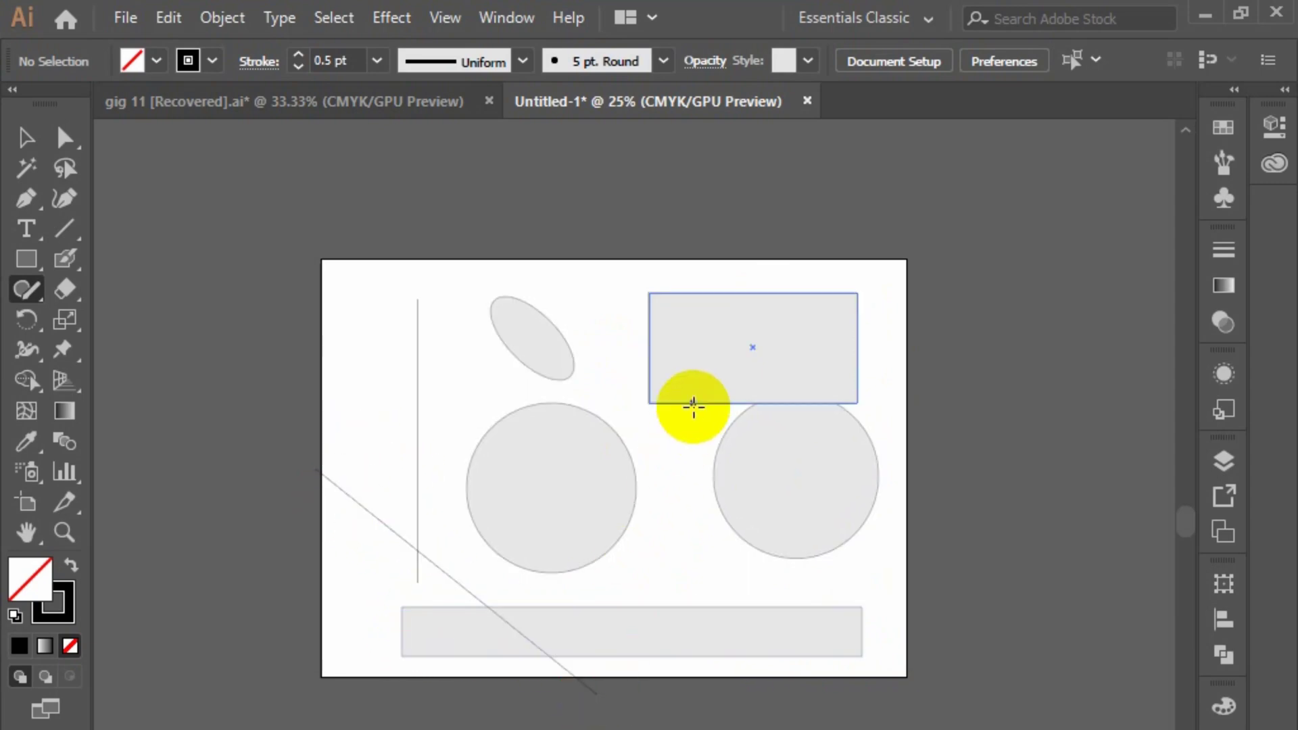
drag(694, 407, 628, 720)
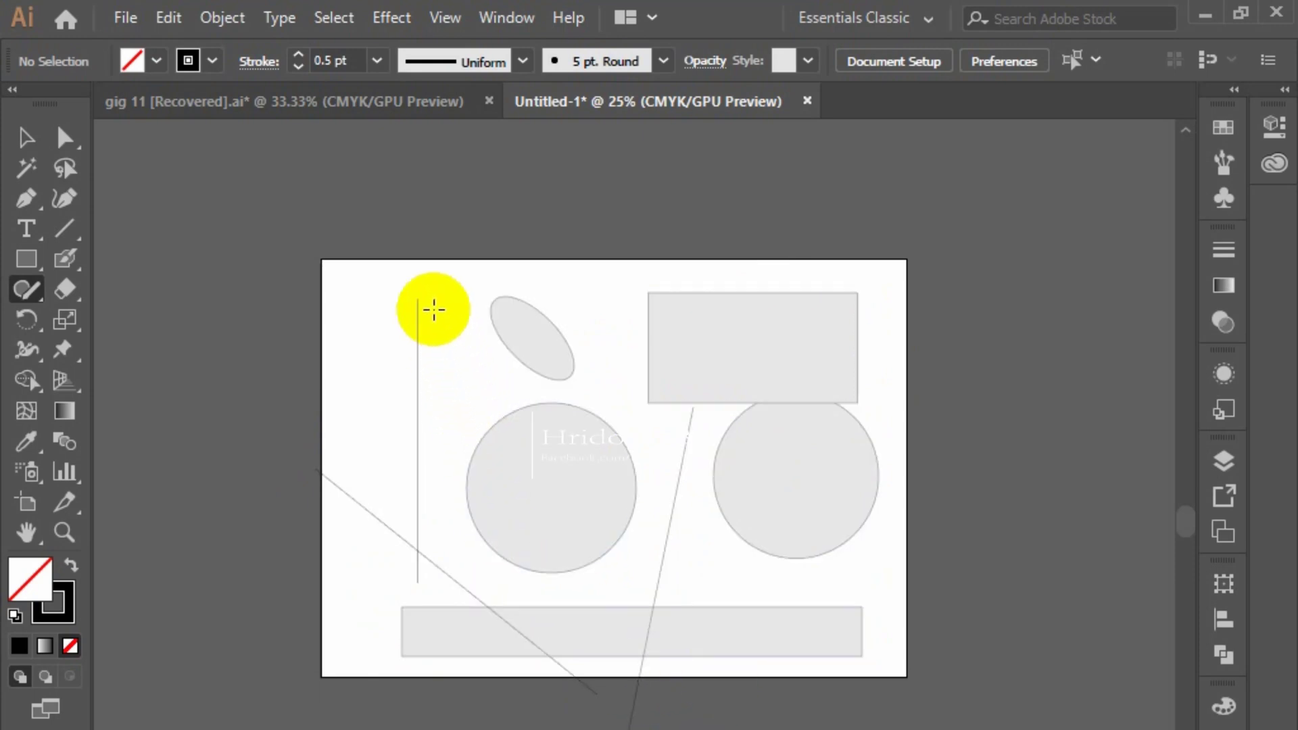
Step: Add a few short slanted strokes near the artboard's upper-left corner and five narrow upright ellipses between the existing shapes
mouse_move(350, 278)
mouse_down()
mouse_move(351, 445)
mouse_move(367, 483)
mouse_move(410, 436)
mouse_move(418, 373)
mouse_move(404, 303)
mouse_move(385, 280)
mouse_move(358, 303)
mouse_move(343, 394)
mouse_move(372, 455)
mouse_move(411, 408)
mouse_move(384, 287)
mouse_move(362, 461)
mouse_move(407, 434)
mouse_move(399, 326)
mouse_up()
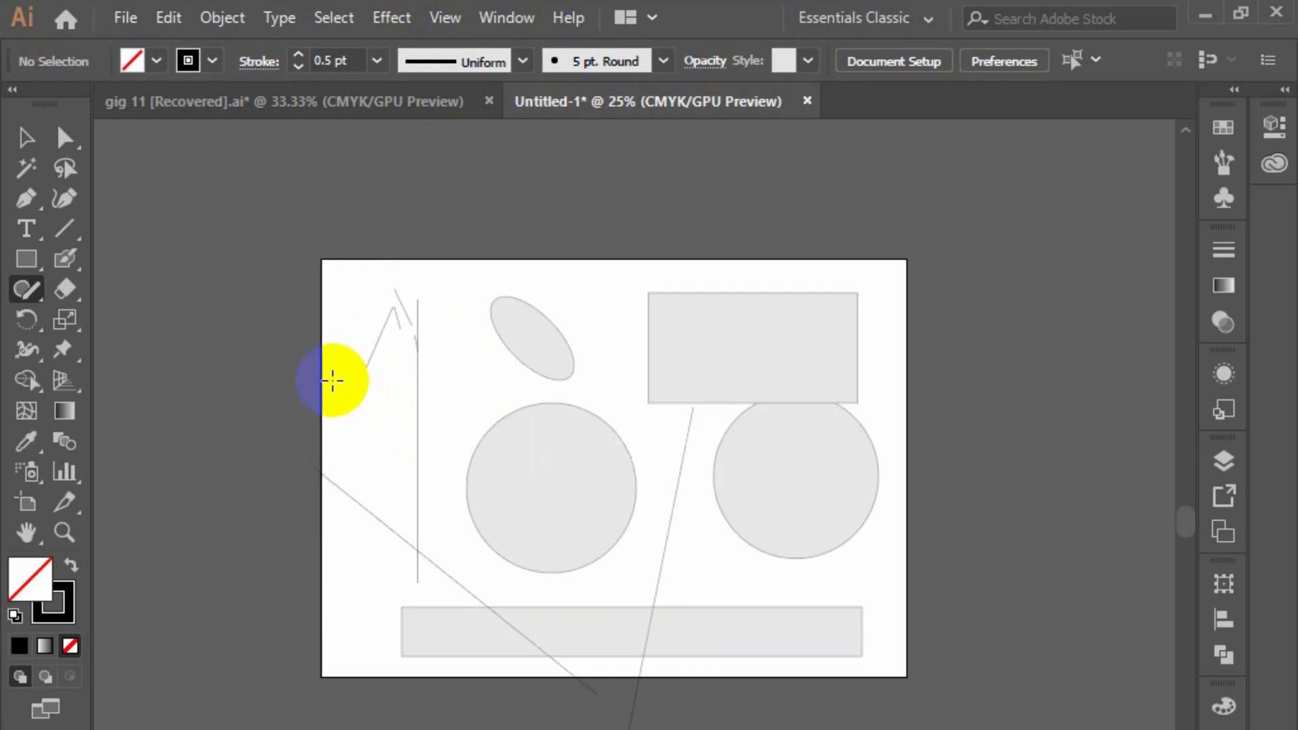
mouse_move(332, 381)
mouse_down()
mouse_move(429, 405)
mouse_move(427, 373)
mouse_up()
mouse_move(320, 404)
mouse_down()
mouse_move(343, 359)
mouse_move(339, 449)
mouse_move(319, 377)
mouse_up()
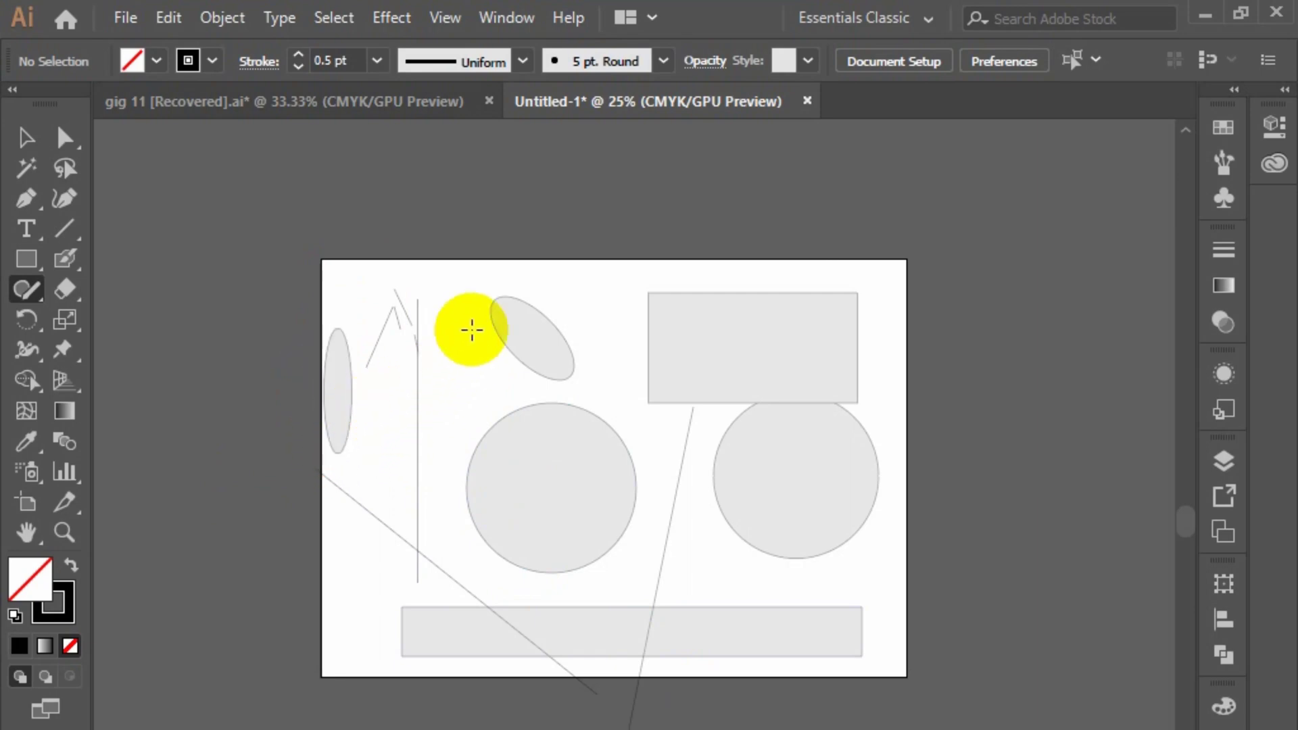
mouse_move(464, 311)
mouse_down()
mouse_move(441, 412)
mouse_move(473, 310)
mouse_move(469, 374)
mouse_up()
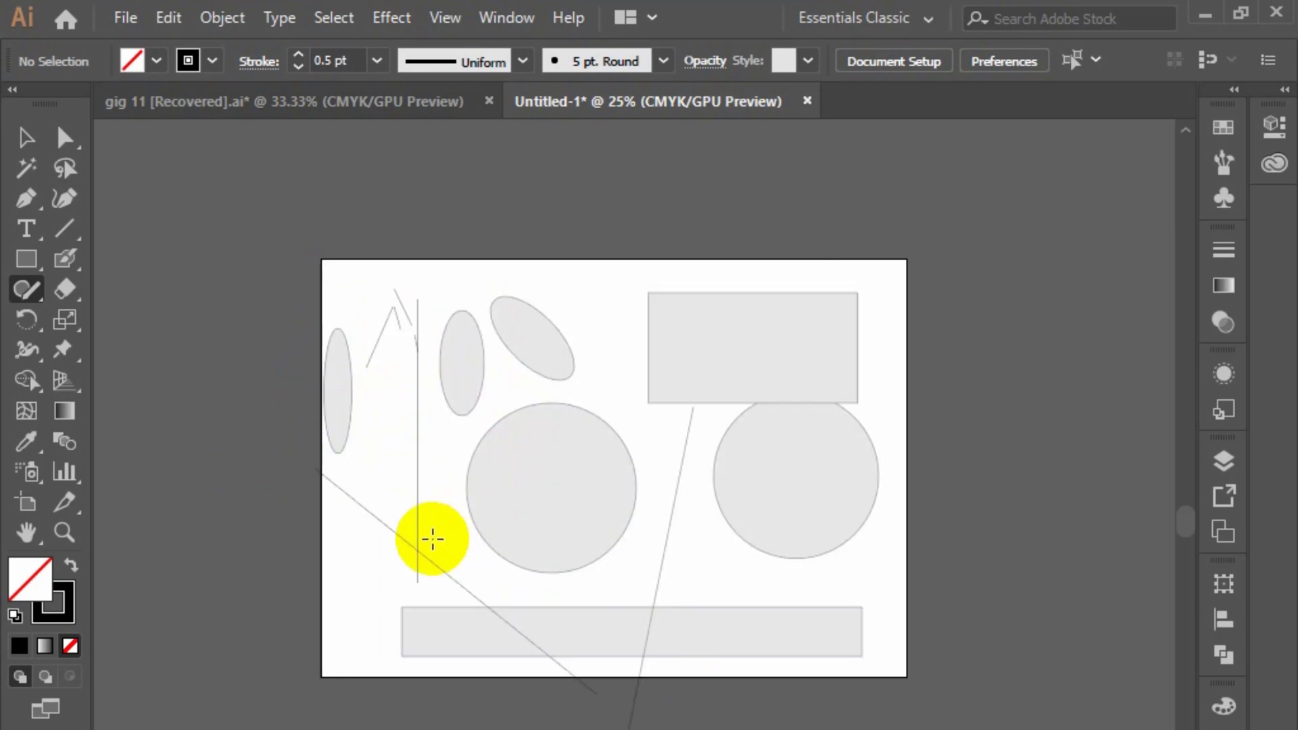
mouse_move(343, 580)
mouse_down()
mouse_move(362, 522)
mouse_move(353, 653)
mouse_move(342, 581)
mouse_up()
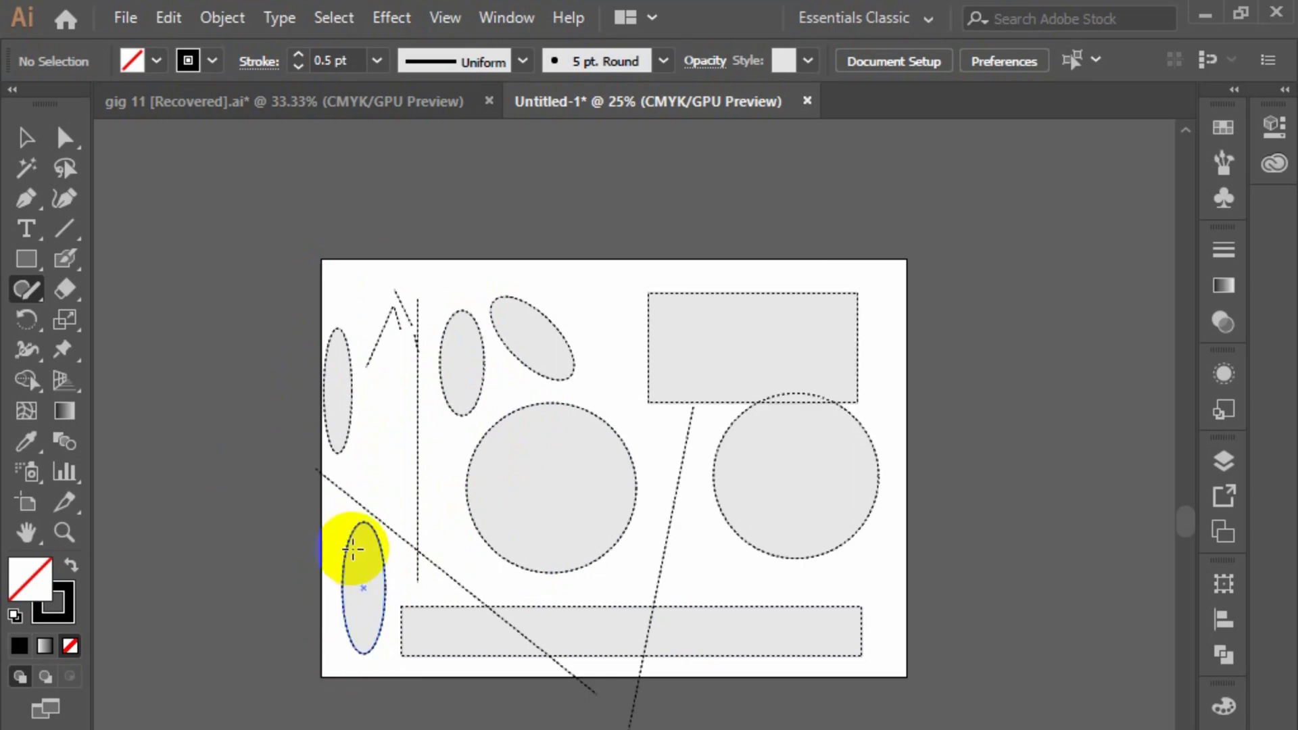
mouse_move(572, 280)
mouse_down()
mouse_move(597, 403)
mouse_move(577, 292)
mouse_move(602, 371)
mouse_up()
mouse_move(663, 420)
mouse_down()
mouse_move(696, 487)
mouse_move(665, 459)
mouse_up()
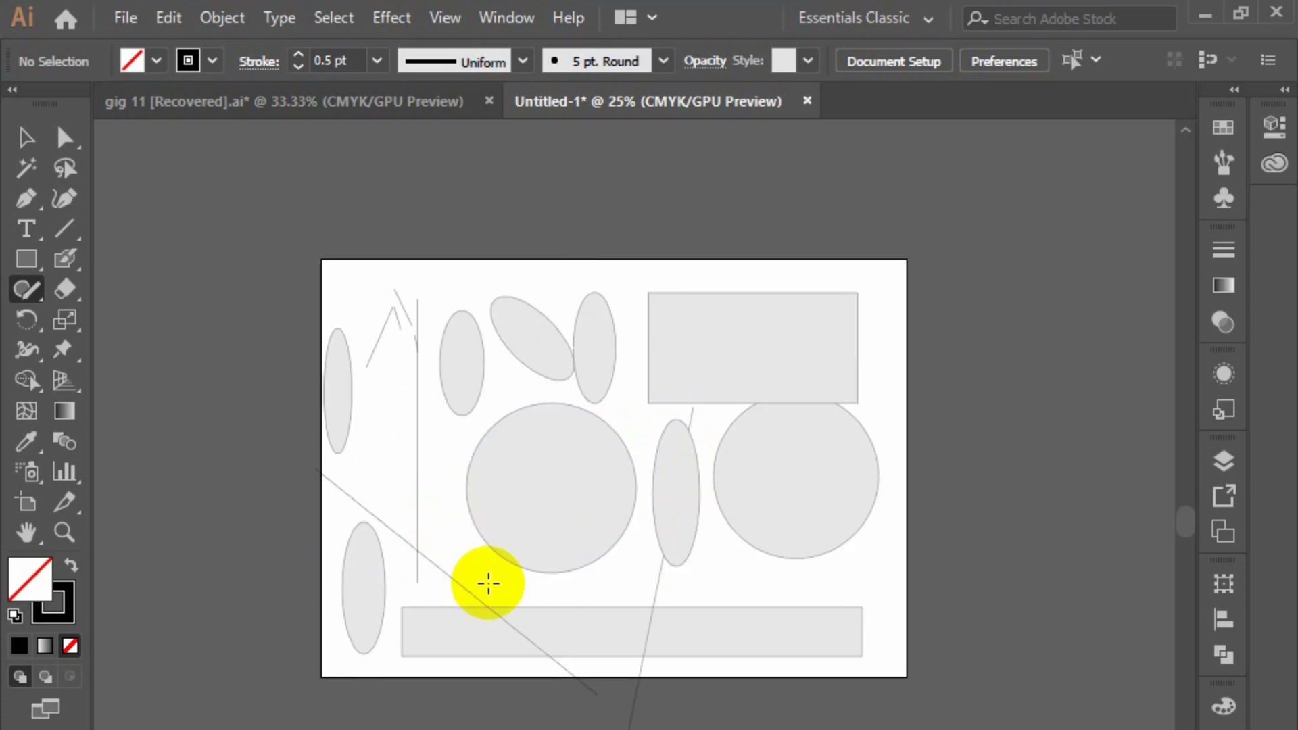
Step: Draw a large rectangle and a large circle beside it on the empty canvas above the artboard with the Shaper tool
mouse_move(406, 158)
mouse_down()
mouse_move(568, 247)
mouse_move(730, 151)
mouse_up()
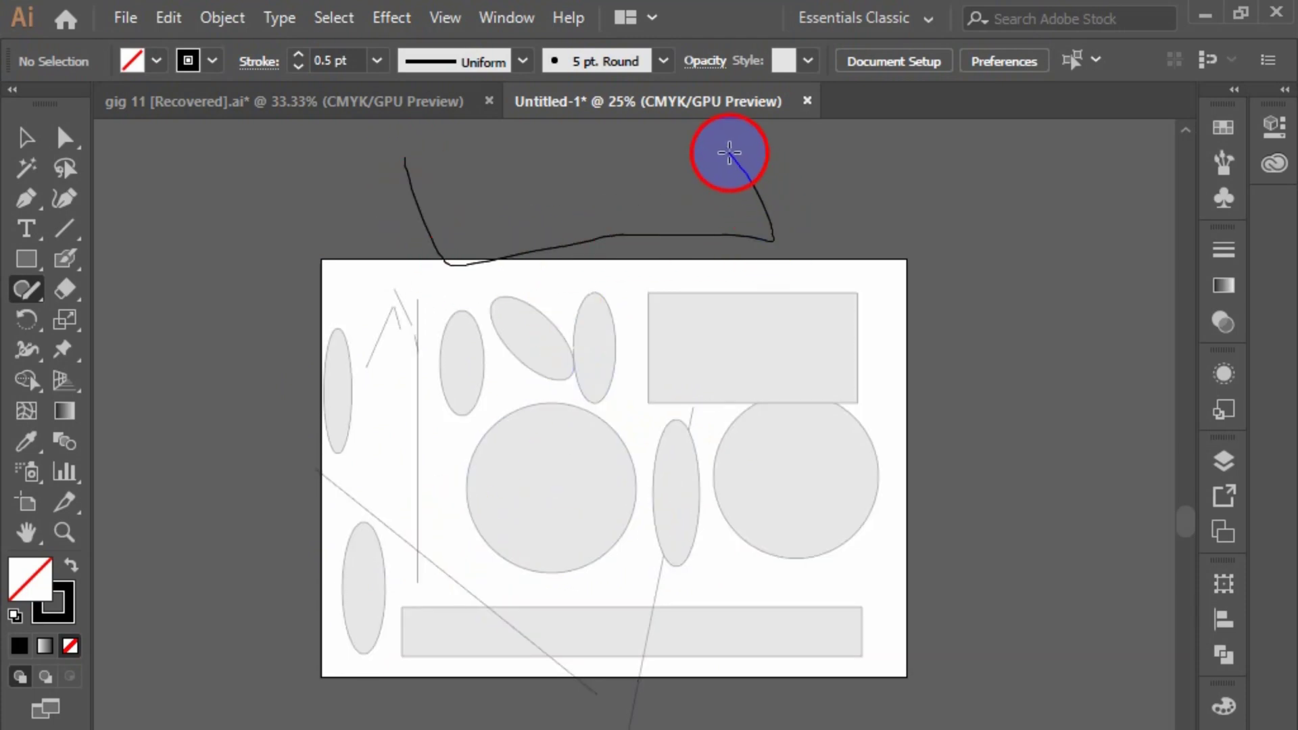
scroll(384, 258, up, 5)
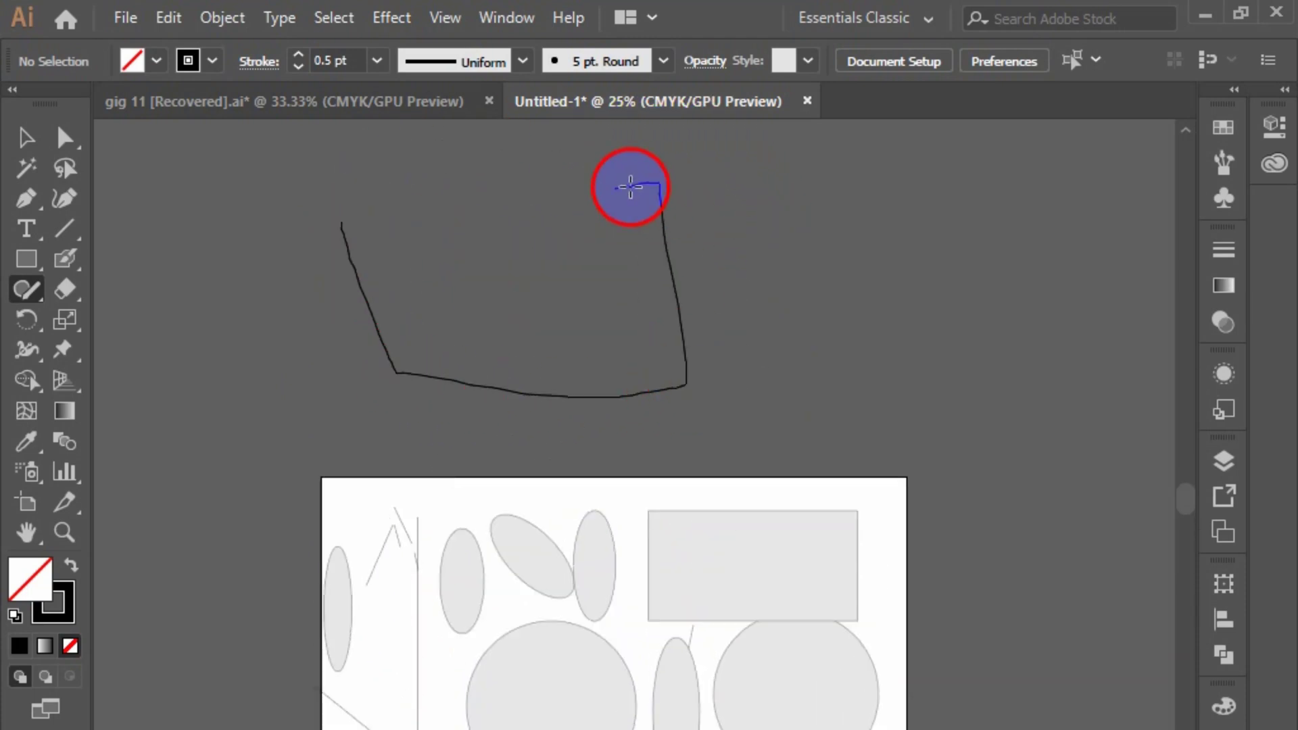
drag(630, 186, 628, 187)
drag(926, 160, 928, 162)
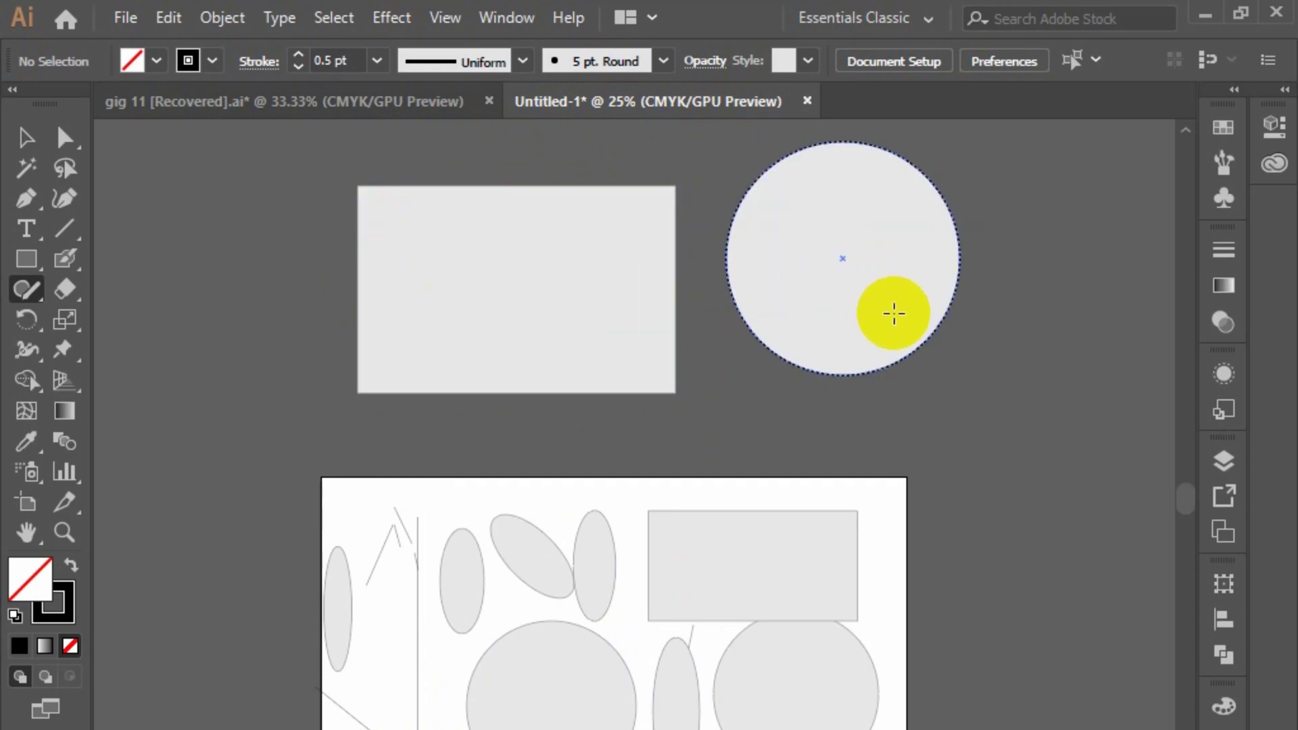
Step: Draw four slanted straight lines, one crossing the others, left of the large rectangle above the artboard with the Shaper tool
drag(160, 152, 318, 382)
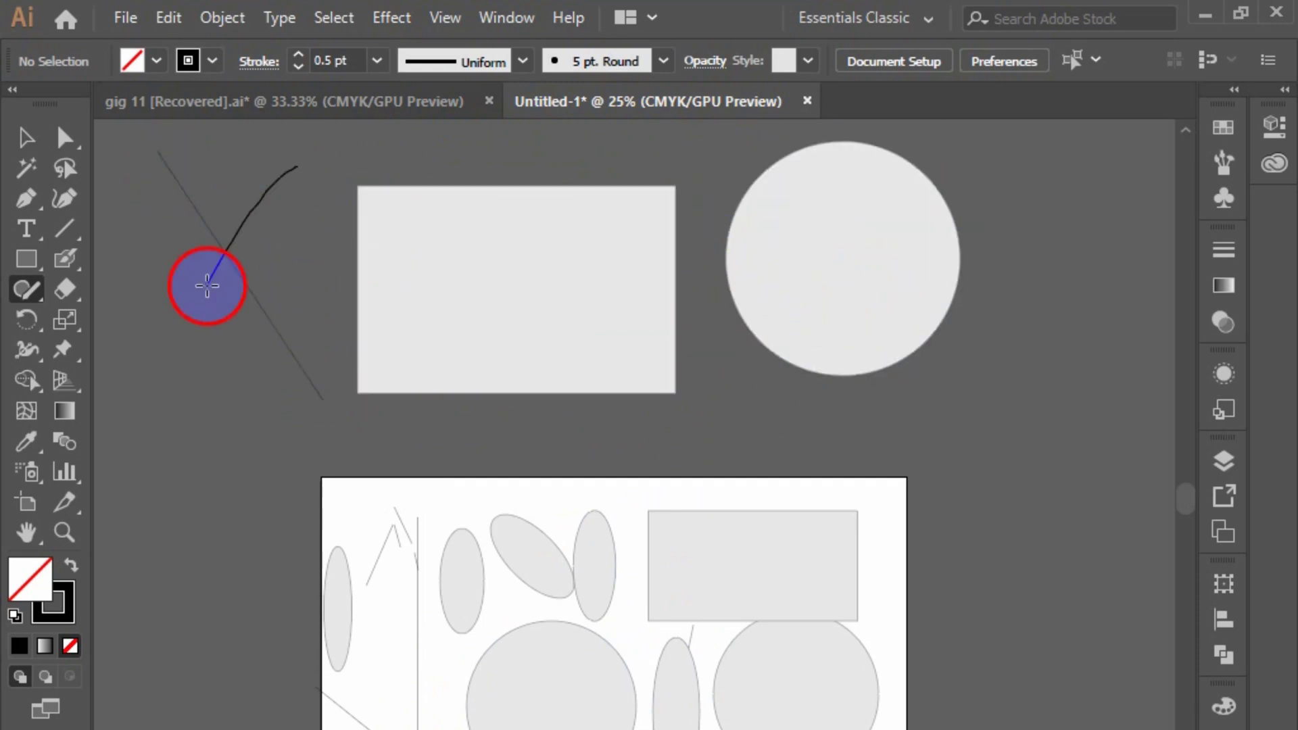
drag(207, 286, 203, 297)
scroll(135, 455, left, 2)
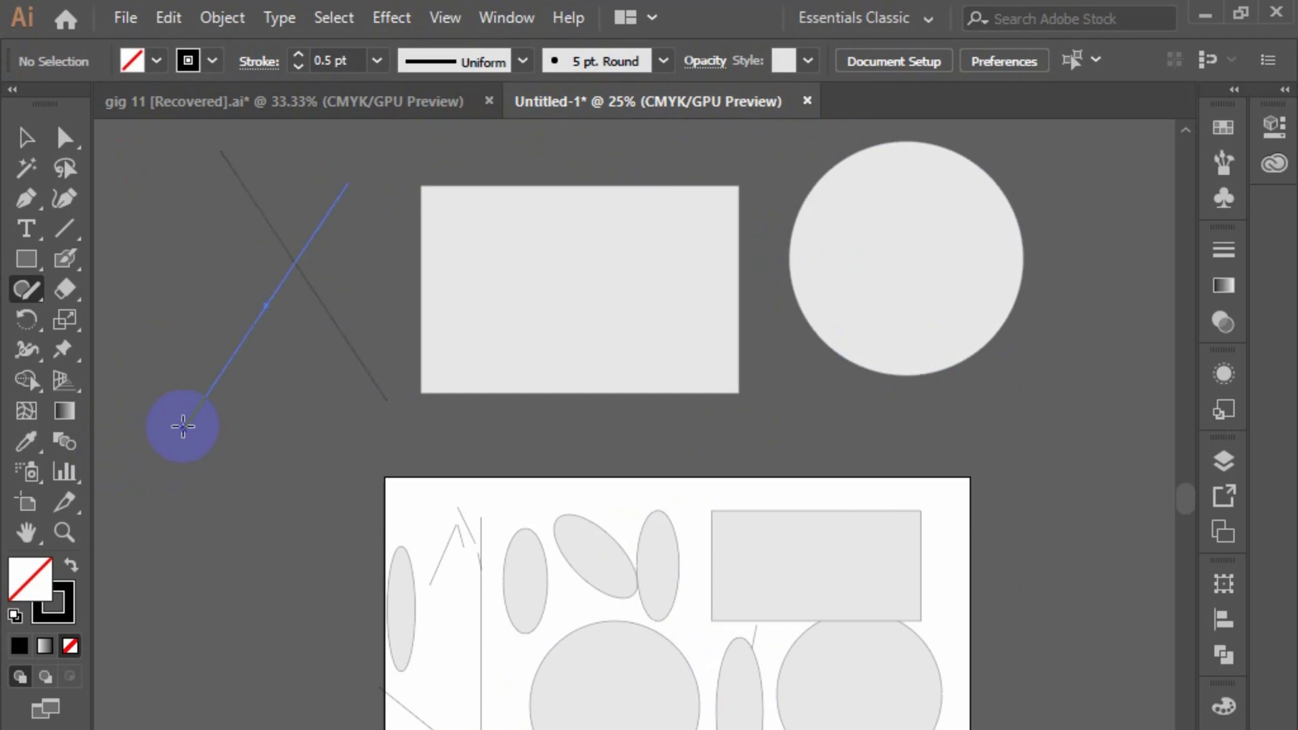
drag(182, 426, 183, 427)
drag(161, 256, 373, 468)
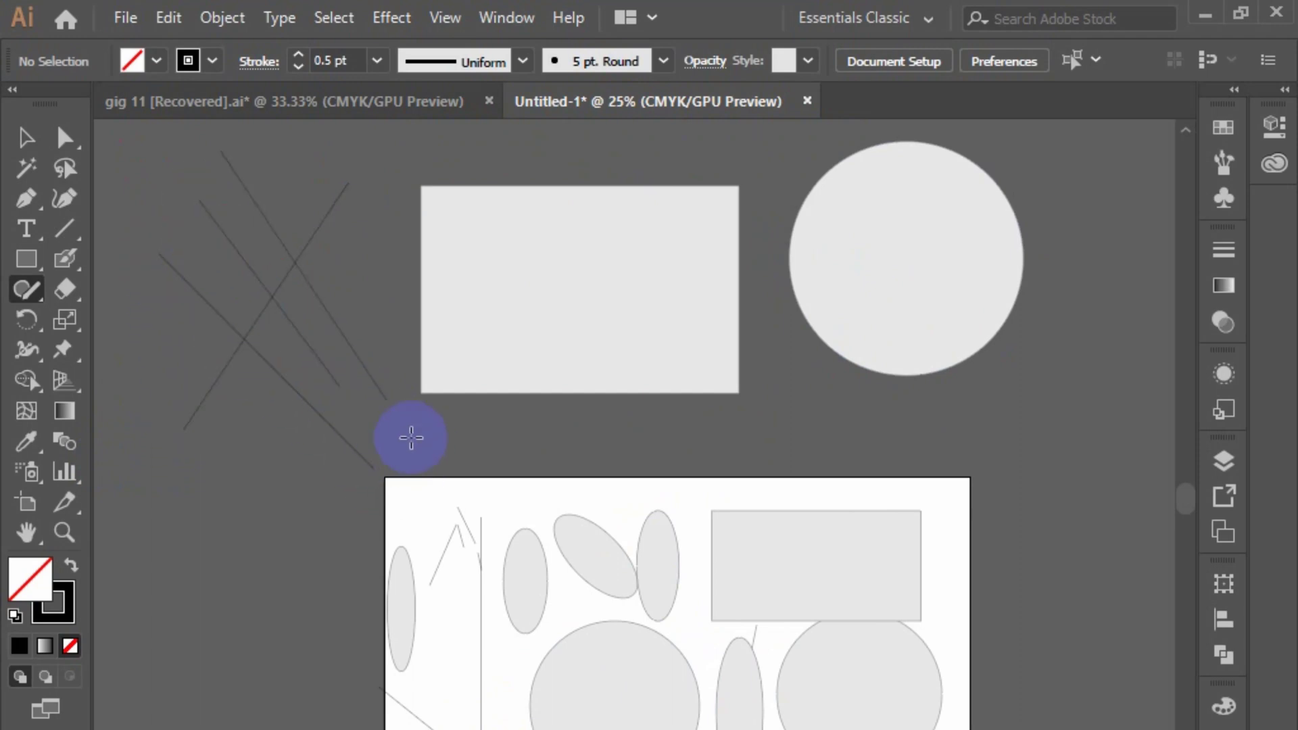
Step: Draw a freehand eyebrow outline with an eye, iris and small highlight beneath it above the large rectangle using the Pencil tool
click(28, 289)
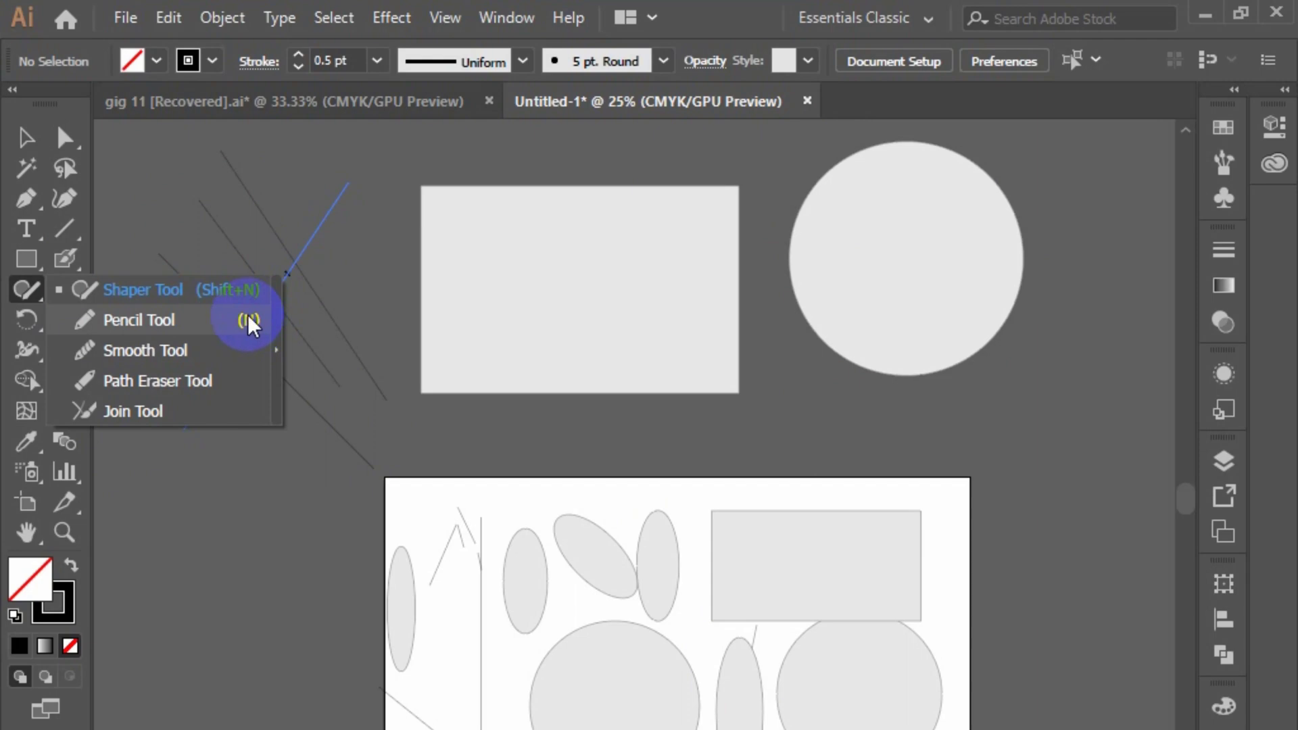
click(176, 321)
scroll(464, 377, up, 5)
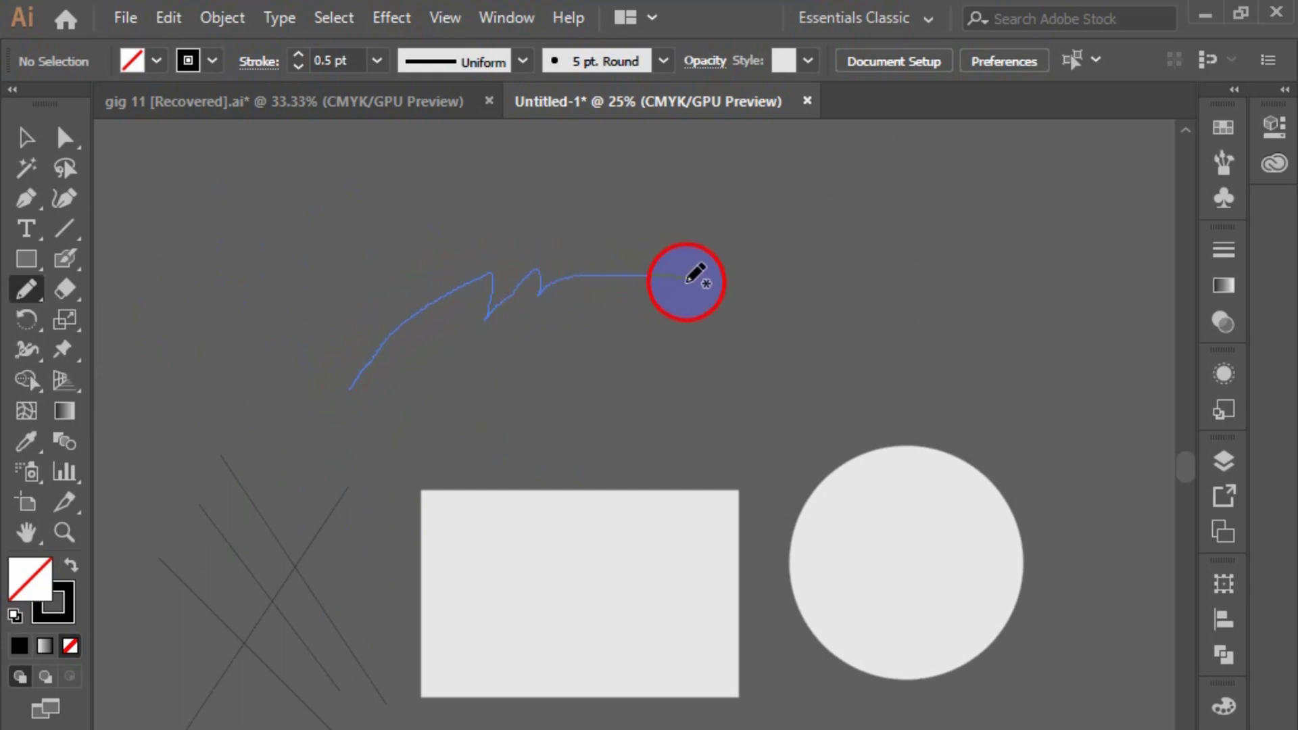
drag(358, 381, 347, 408)
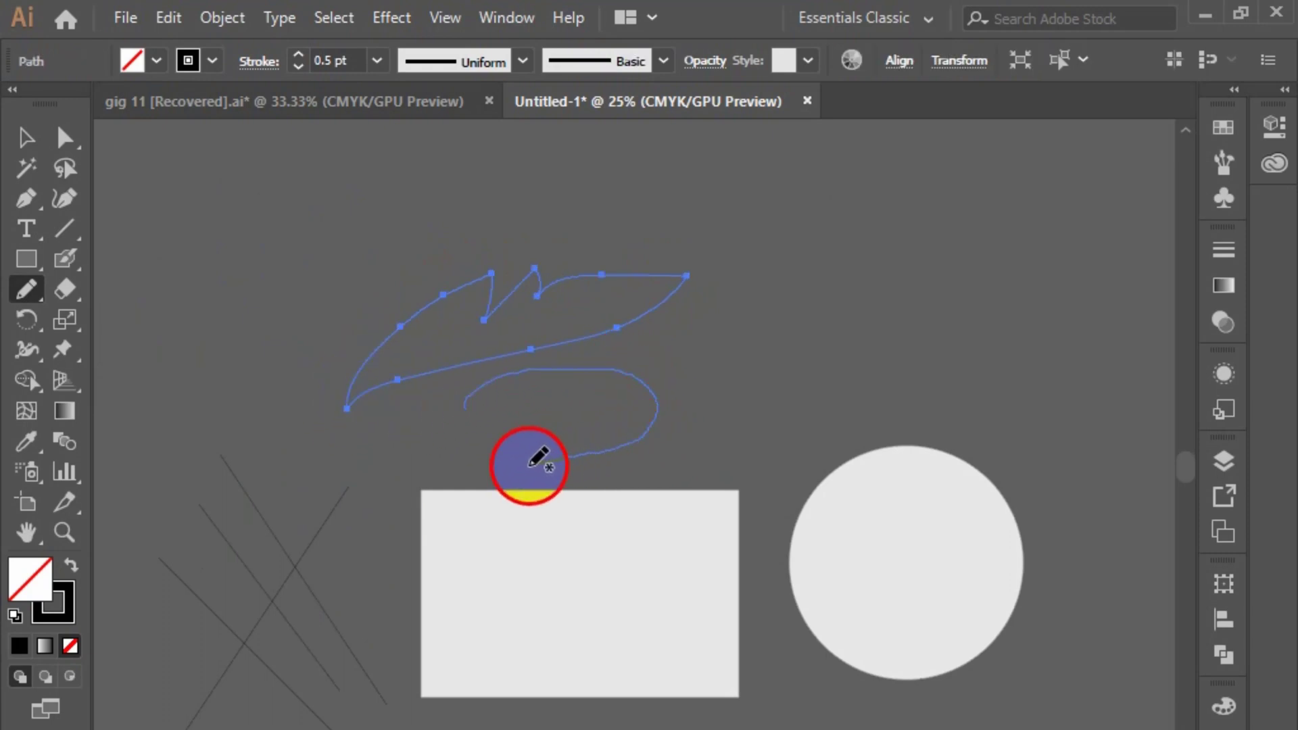
drag(464, 402, 477, 391)
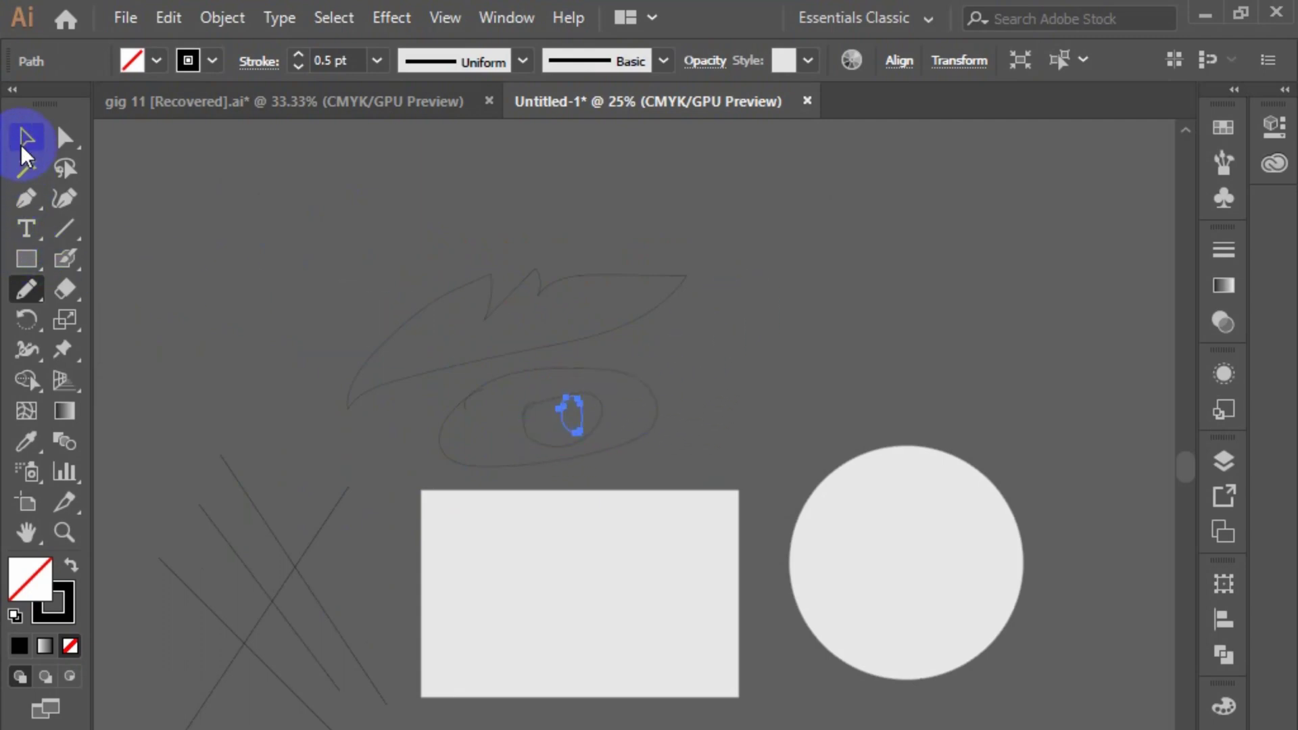
Step: Swap the eyebrow outline's fill and stroke to give it a solid black fill without a stroke
drag(326, 248, 482, 332)
click(70, 565)
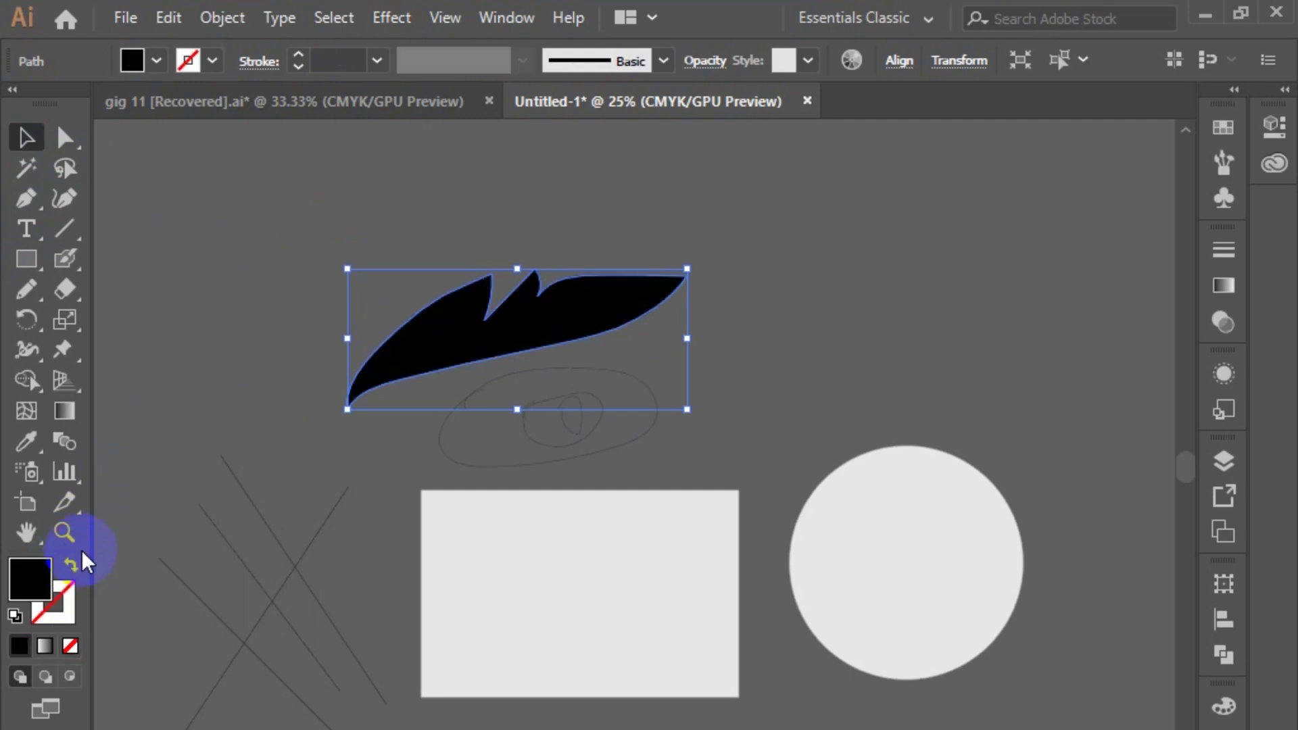
click(143, 394)
Step: Fill the outer eye shape with the grey 7A7577 and remove its stroke
click(447, 438)
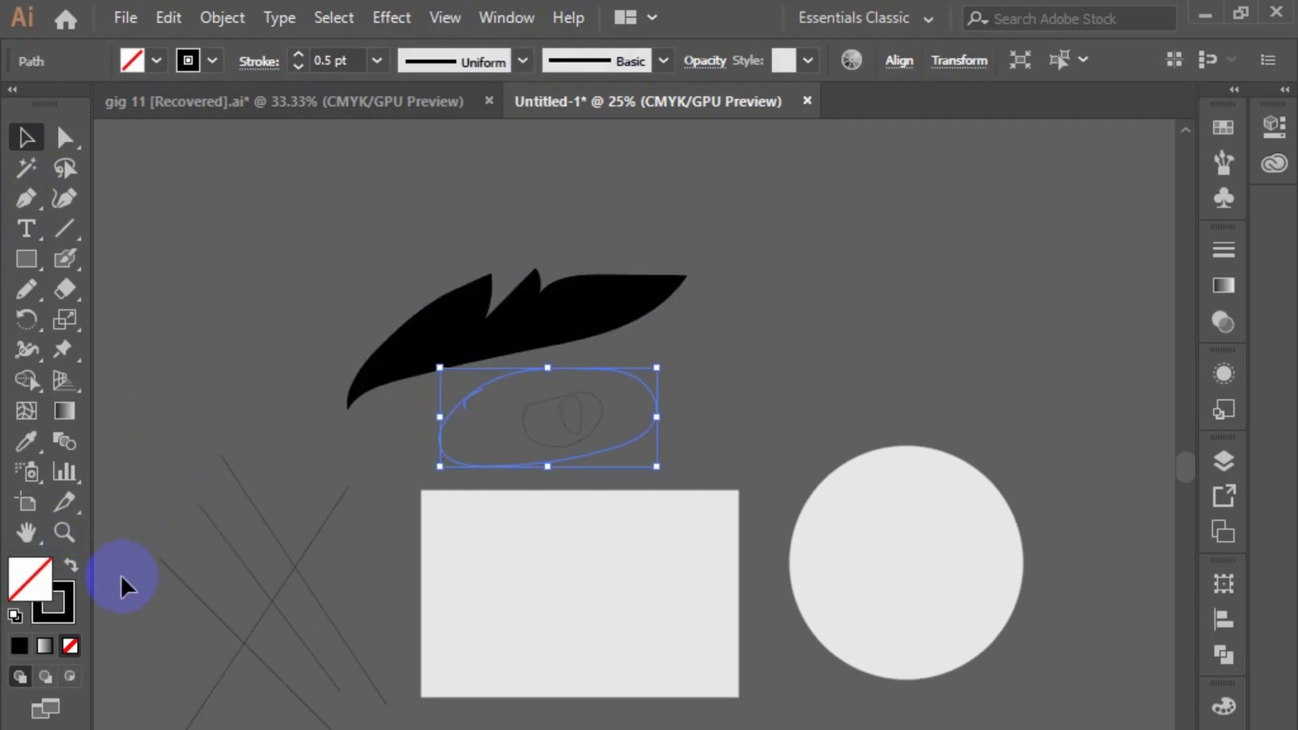
click(71, 567)
double_click(29, 575)
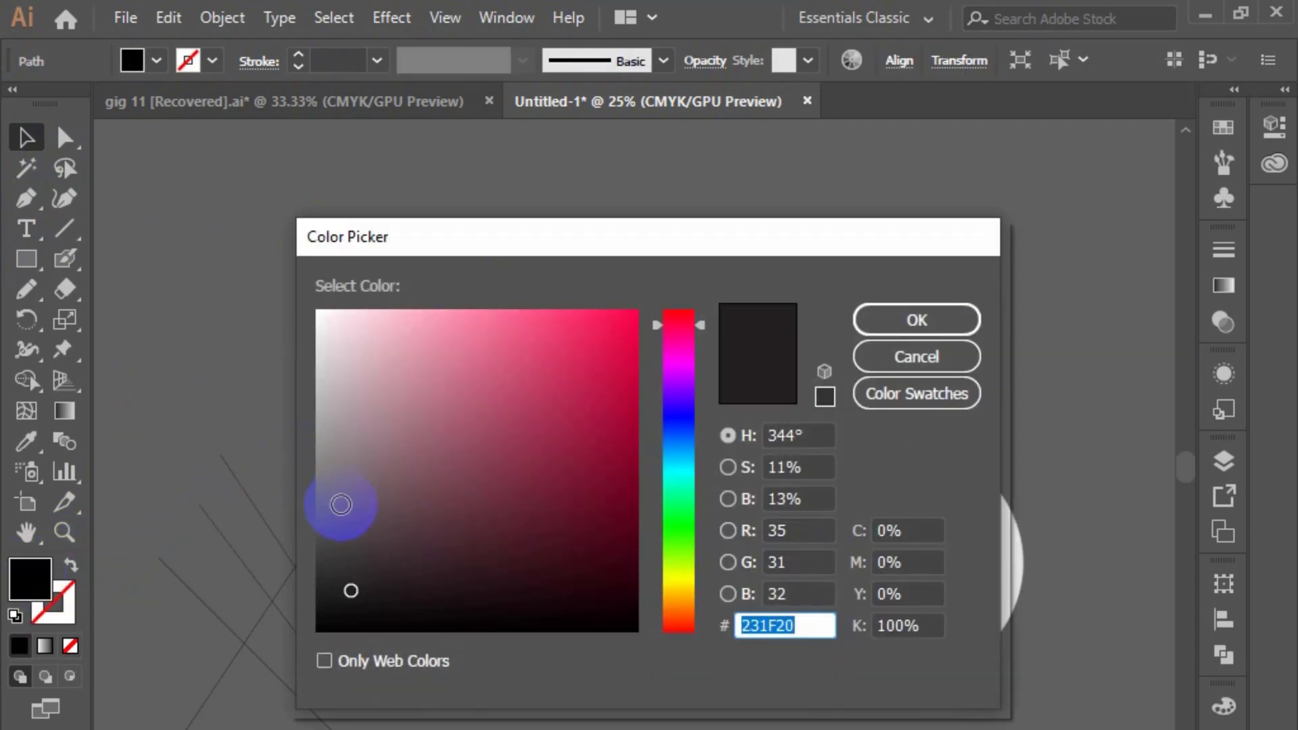
click(319, 516)
click(329, 477)
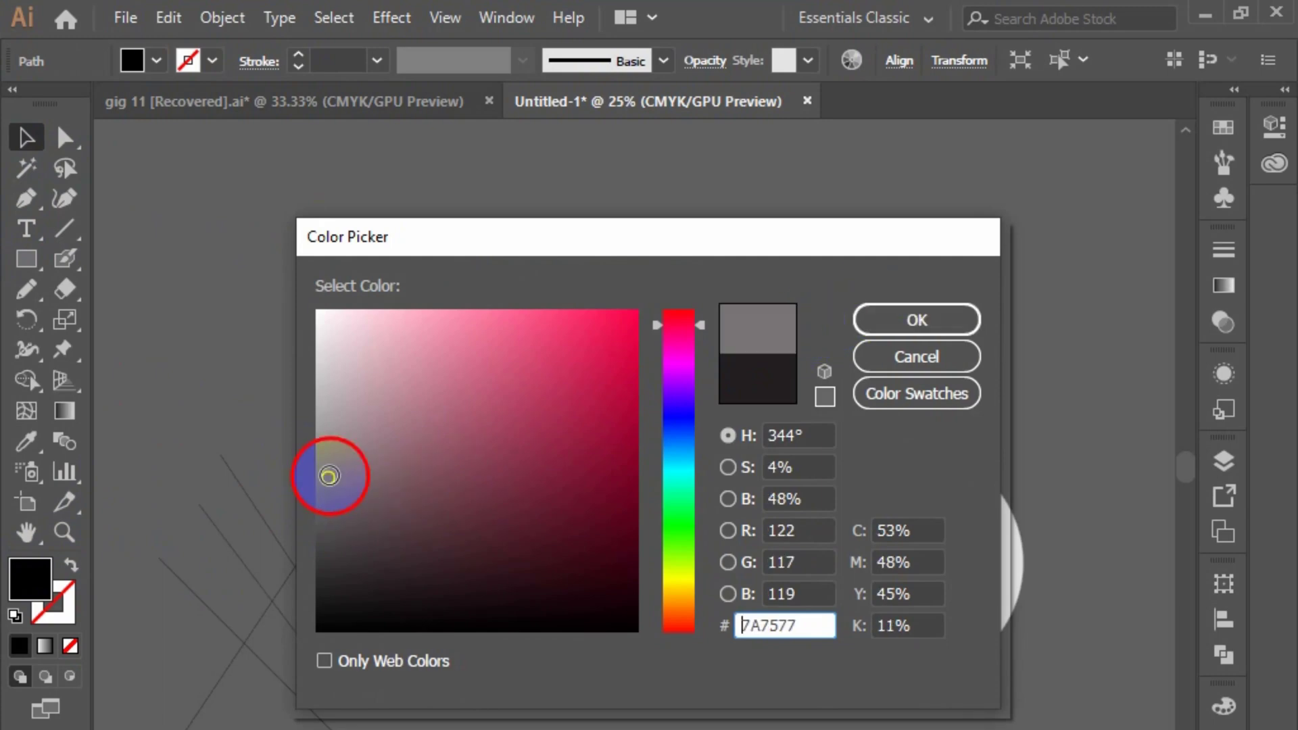
click(882, 329)
click(888, 342)
Step: Fill the small highlight shape inside the iris with the near-white colour FCFCFC
click(557, 400)
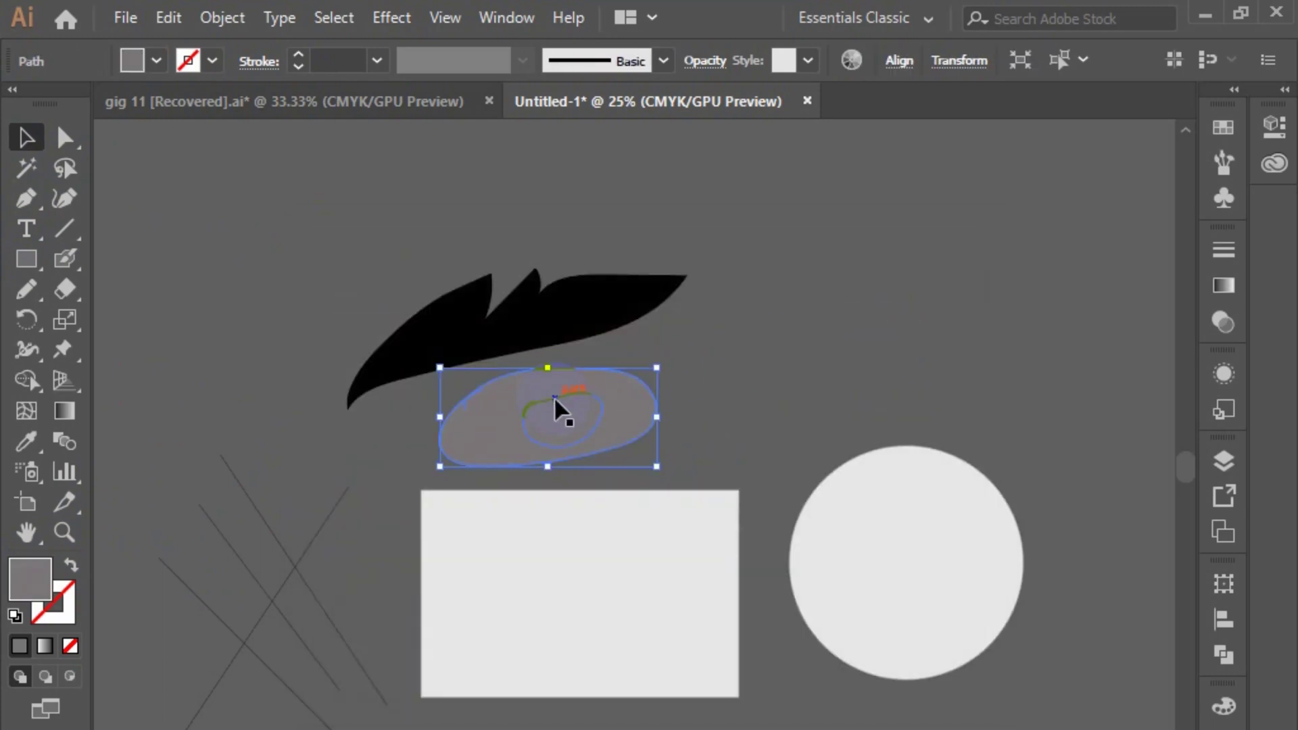
click(557, 399)
click(67, 567)
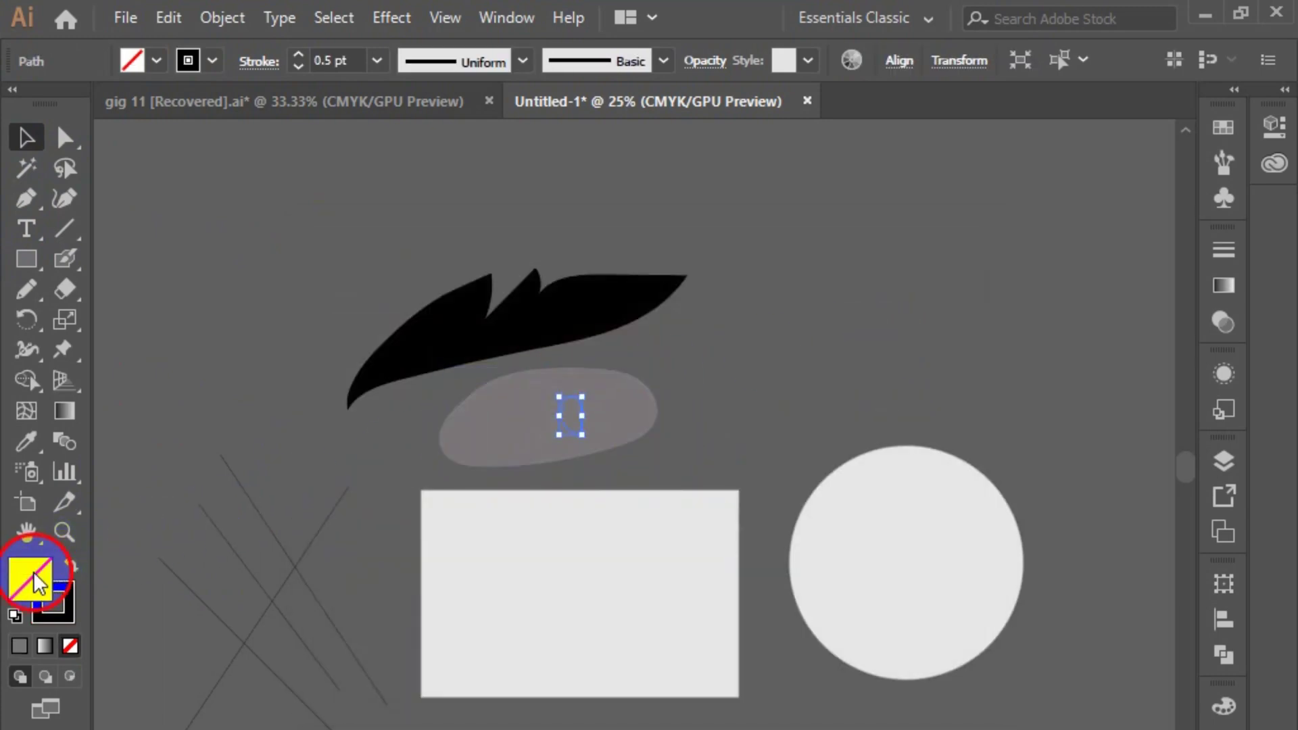
double_click(34, 580)
click(318, 314)
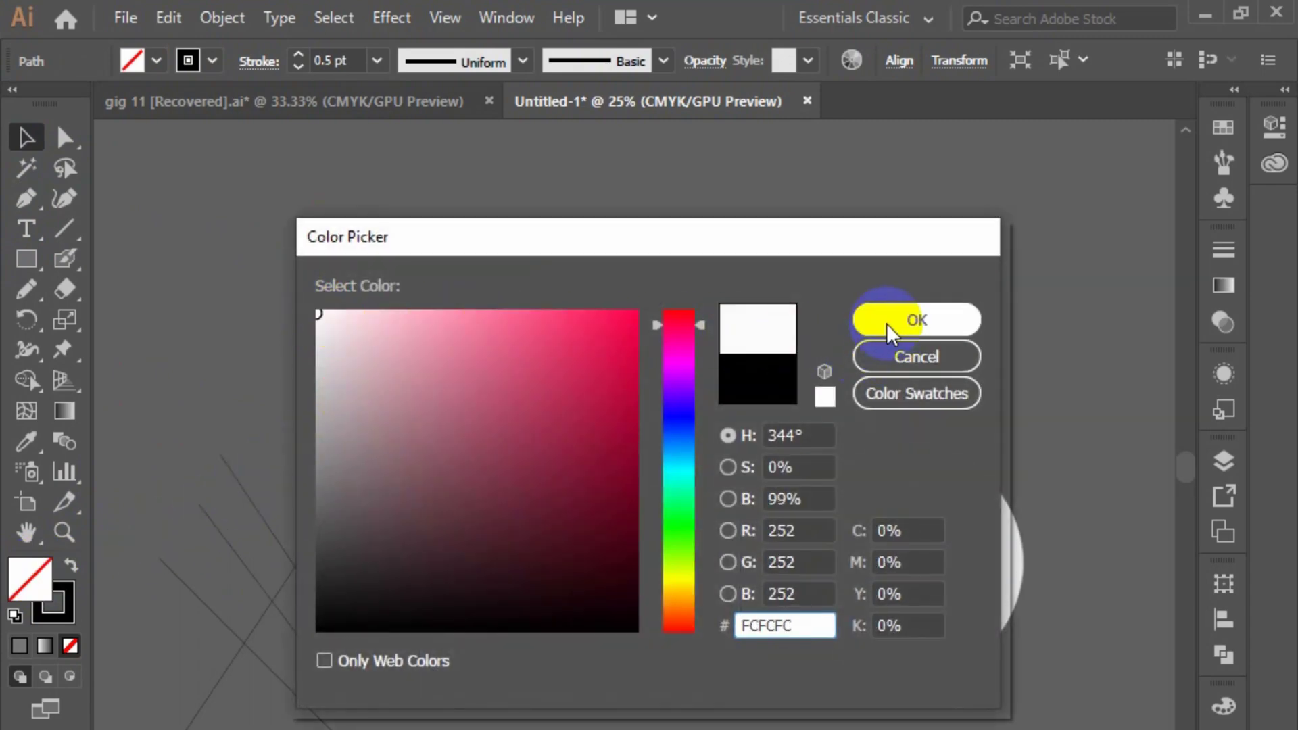
click(887, 323)
click(886, 322)
Step: Fill the iris shape with dark grey, RGB 45, 45, 45, and deselect it
click(530, 403)
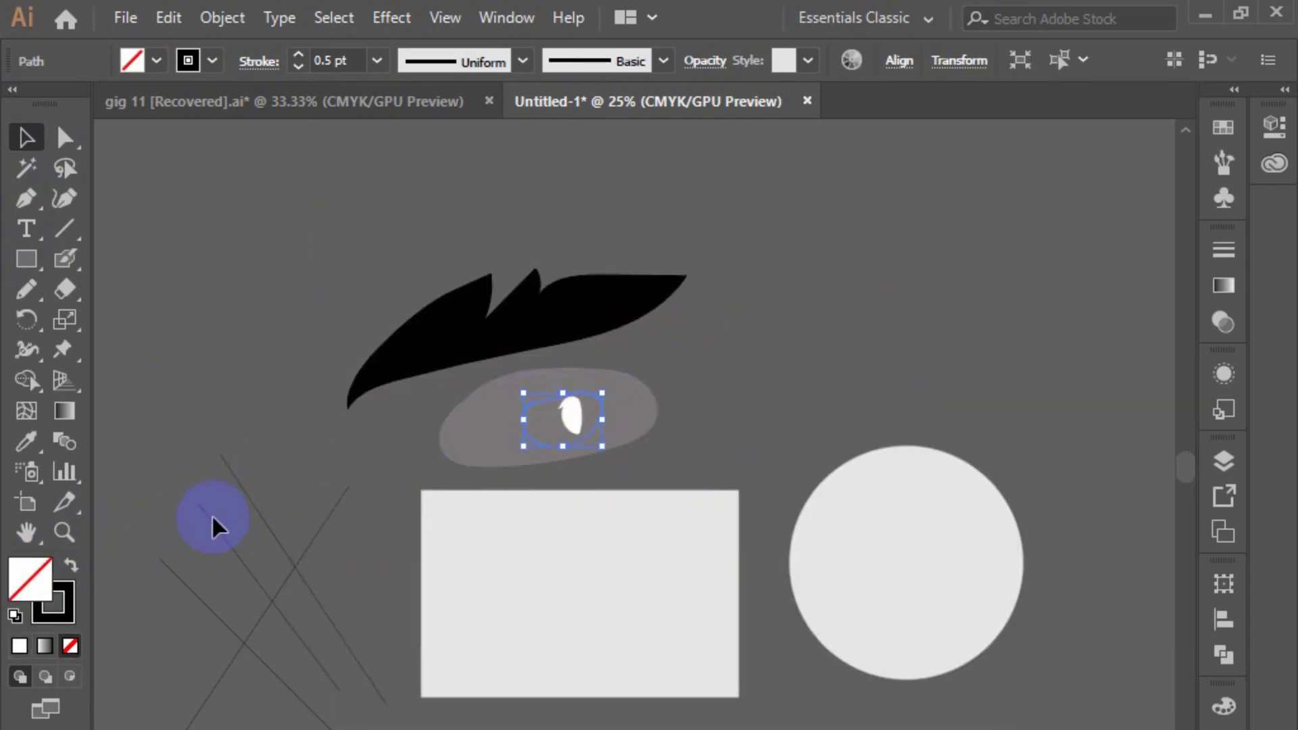
double_click(34, 586)
click(316, 573)
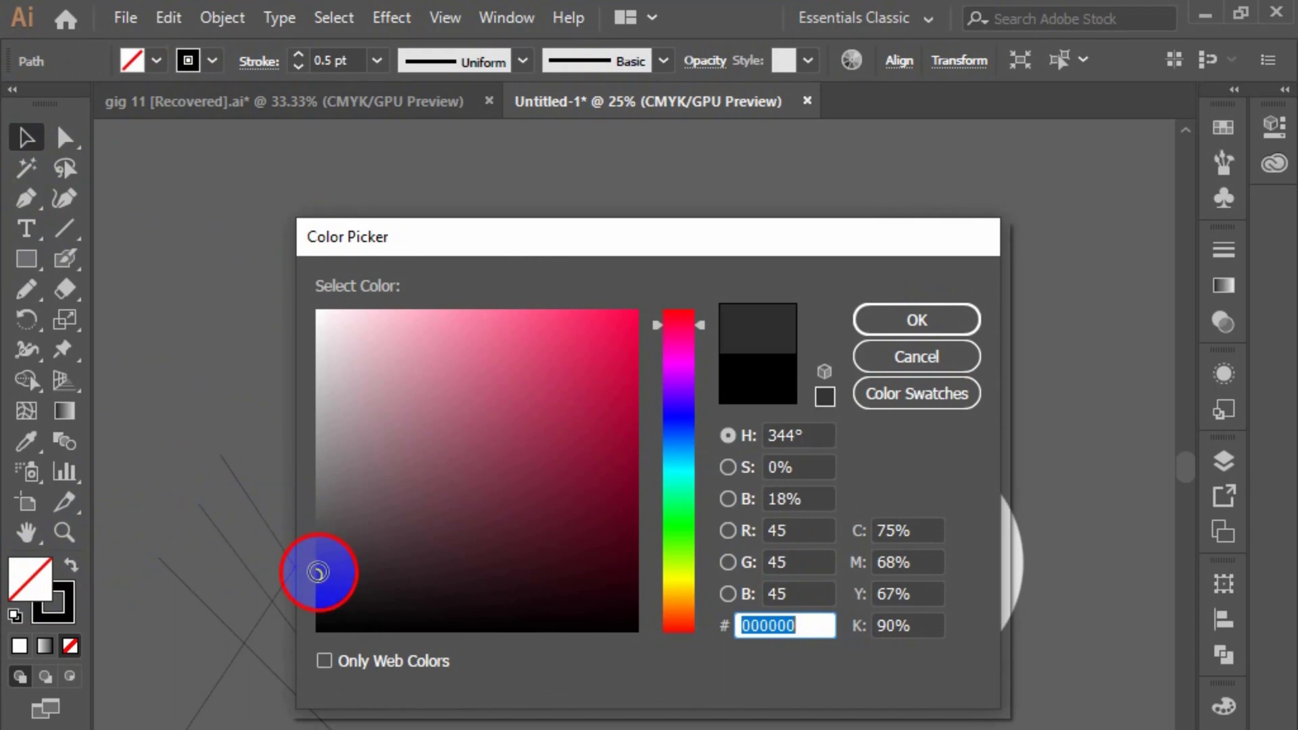
click(917, 321)
click(918, 400)
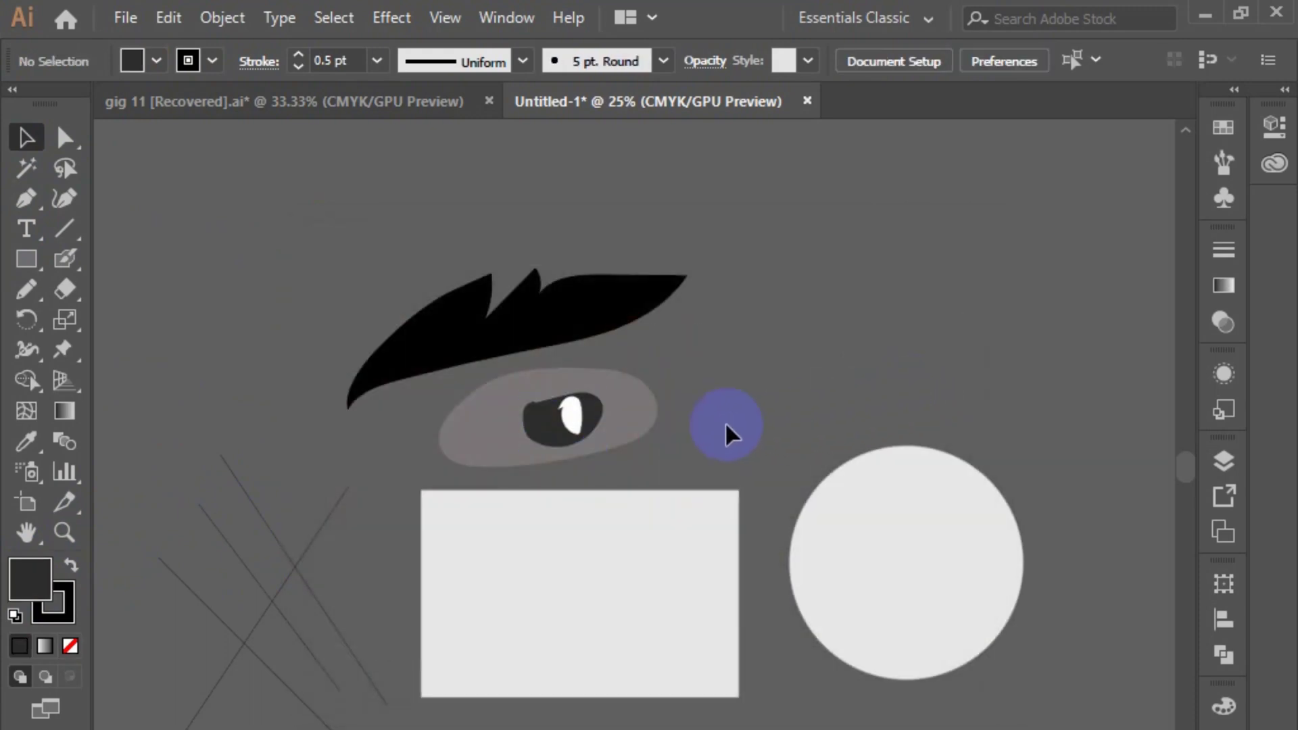
Step: Select the whole eye and eyebrow drawing and delete it
drag(616, 444, 520, 294)
click(677, 419)
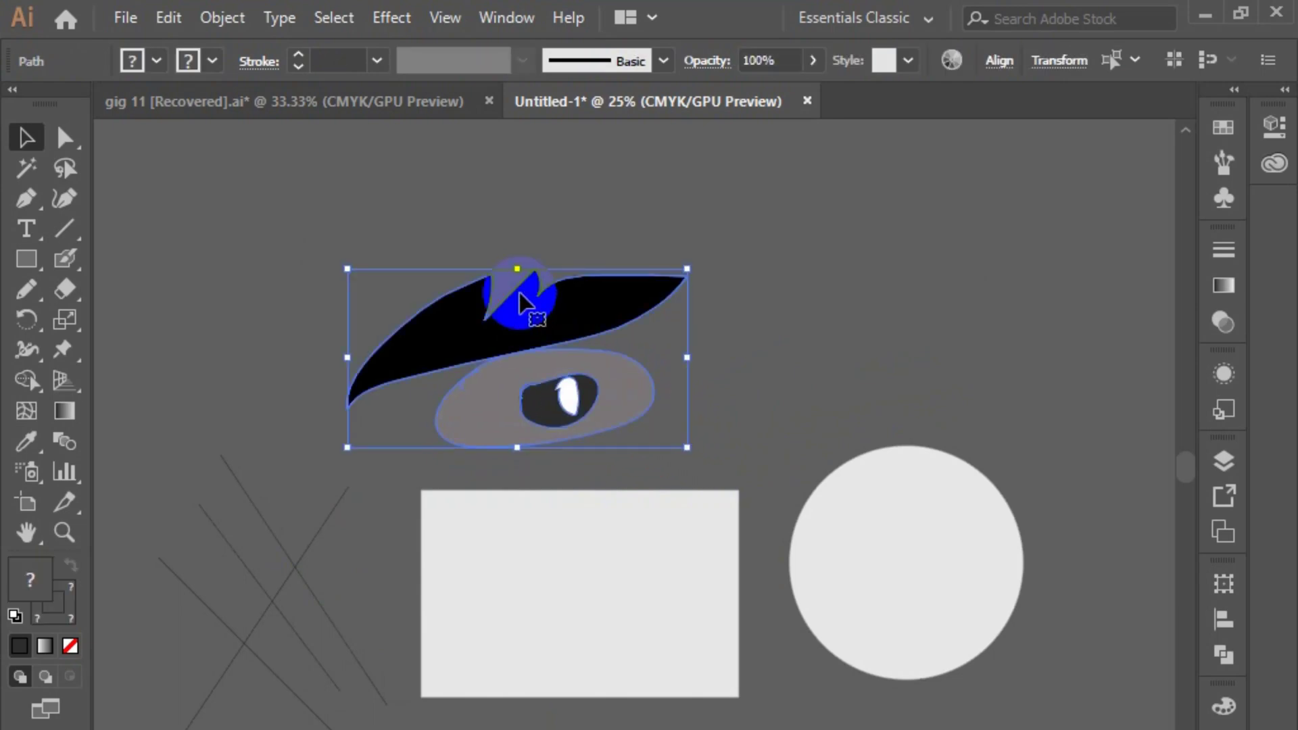
key(Delete)
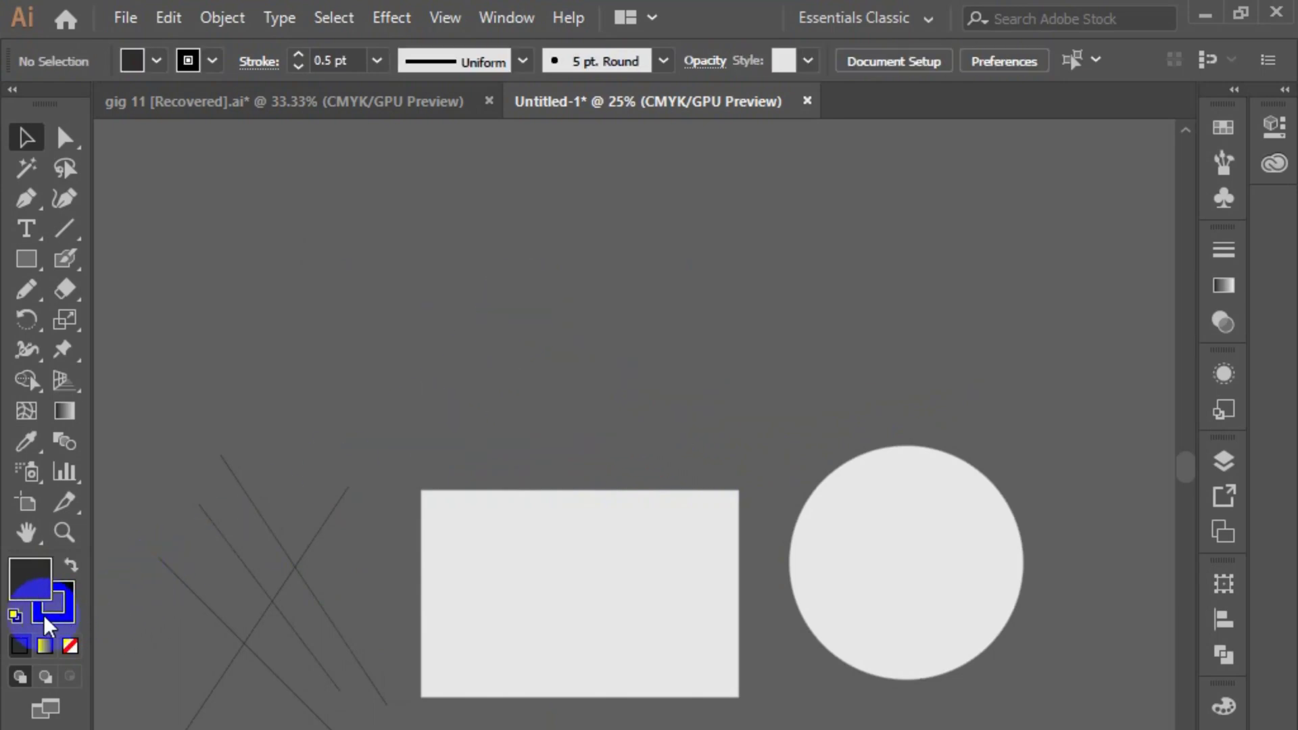
Step: Set the drawing colours to no fill with a 1 pt black stroke and close the Color panel
click(70, 646)
click(28, 579)
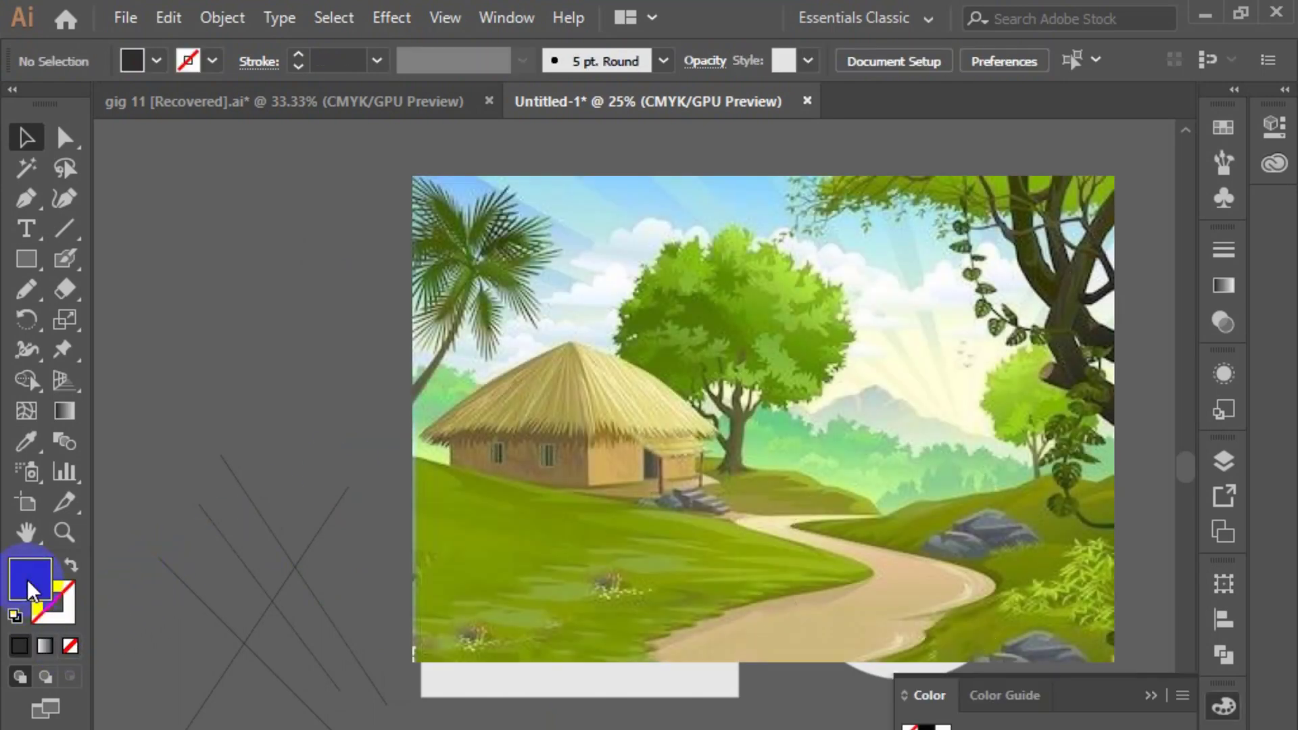
drag(255, 707, 281, 661)
click(408, 374)
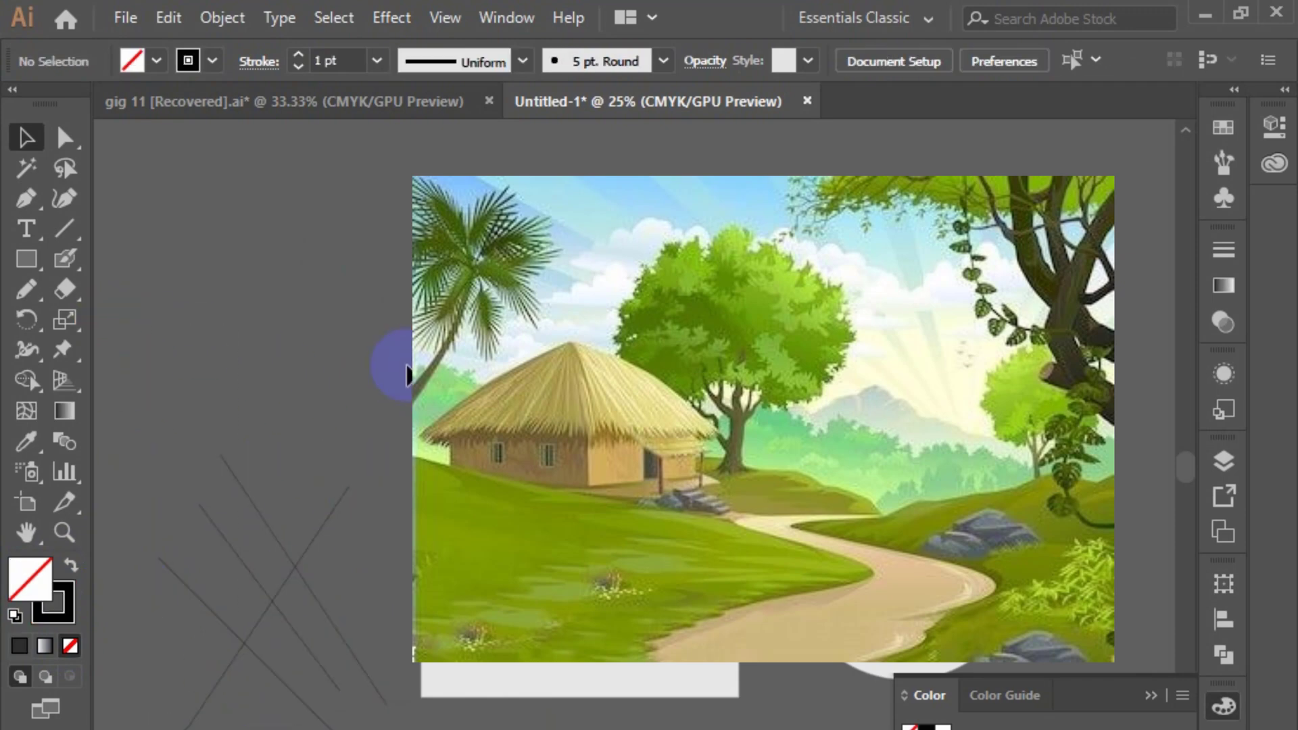
click(1150, 695)
scroll(1049, 666, down, 5)
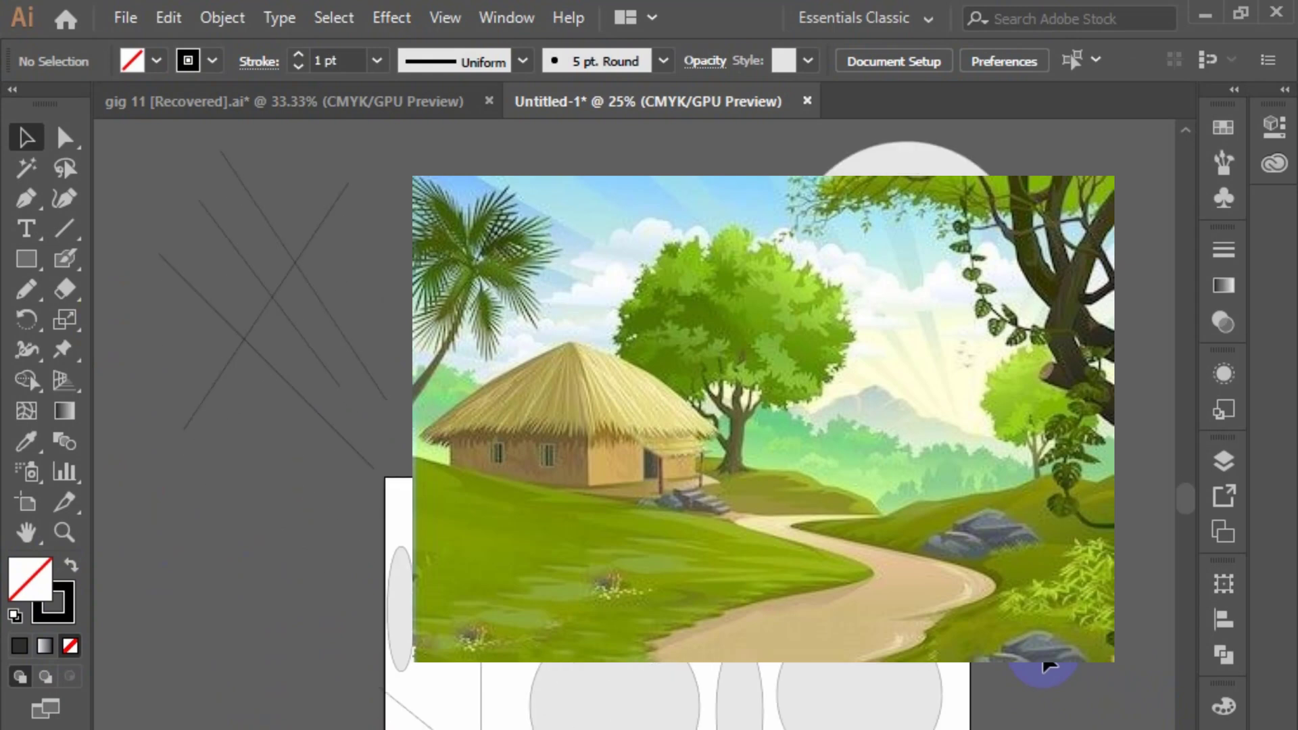
scroll(1041, 656, up, 3)
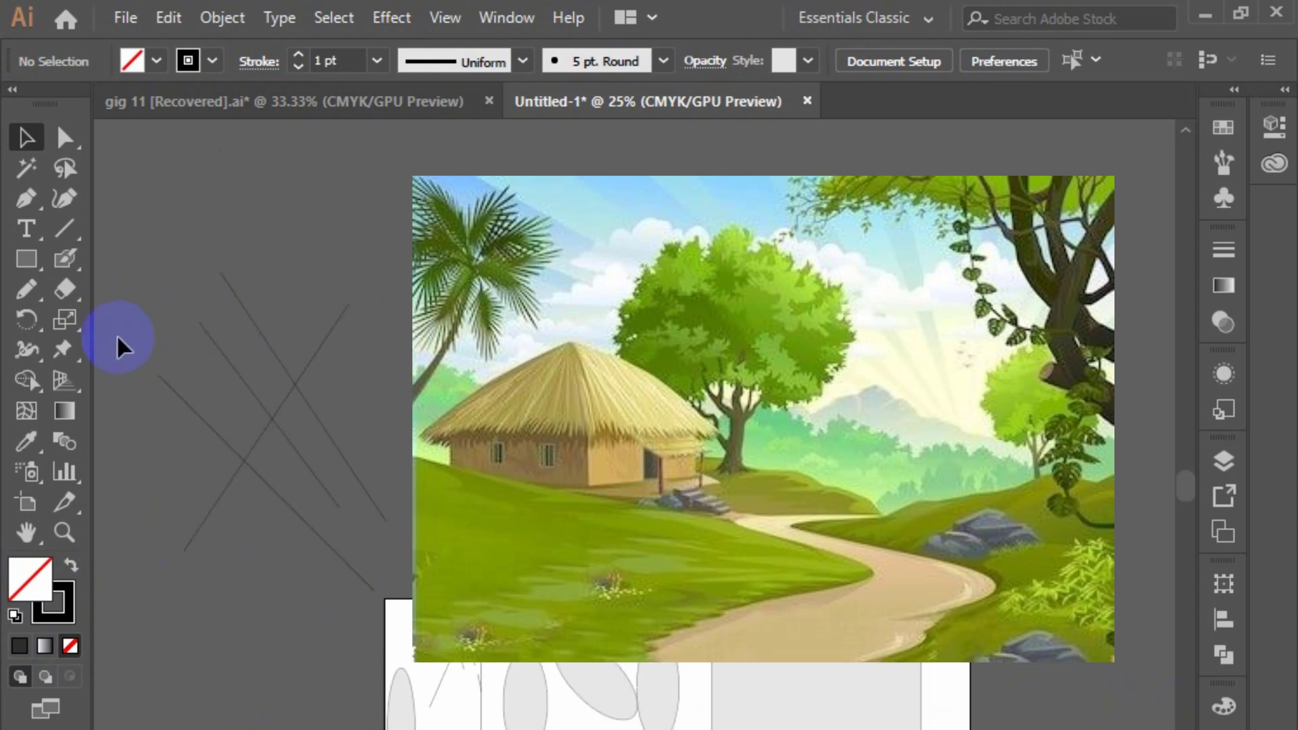
Step: Draw several freehand zigzag and curved lines and a small loop above the rectangle and circle with the Pencil tool
drag(35, 295, 140, 318)
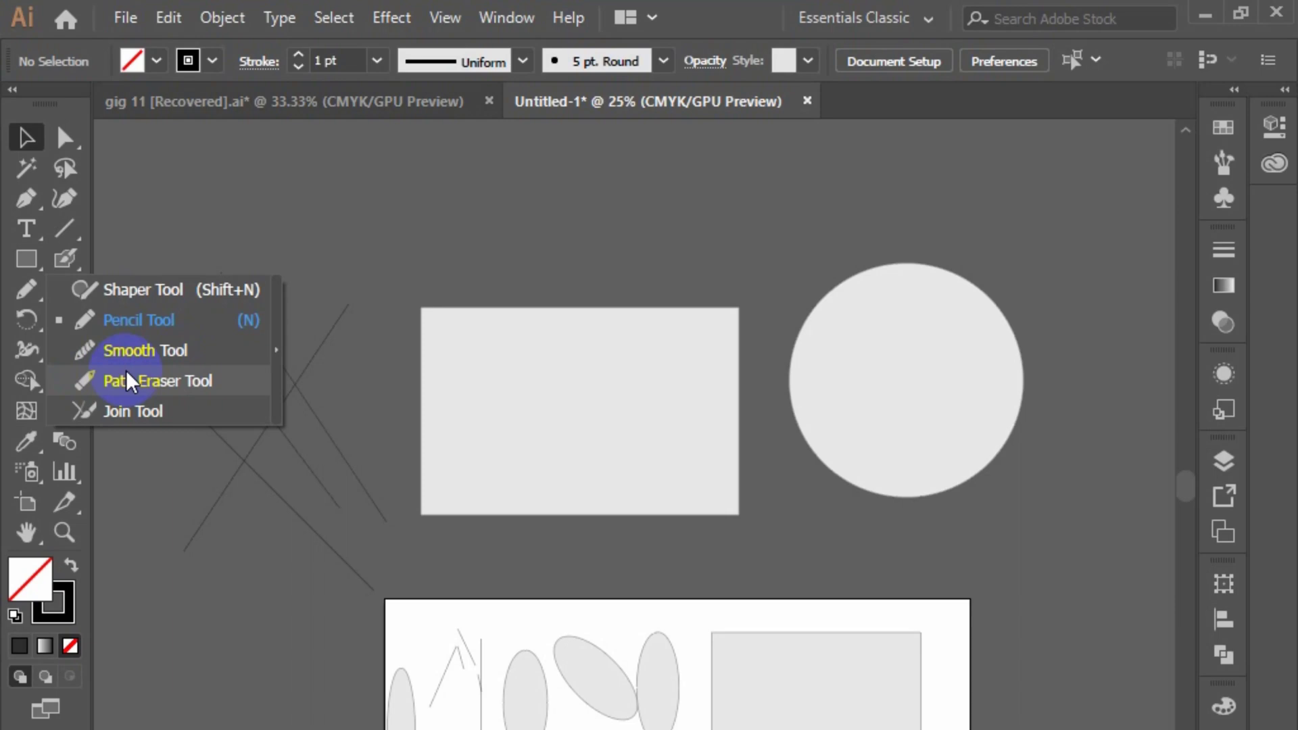
click(213, 323)
scroll(277, 284, up, 3)
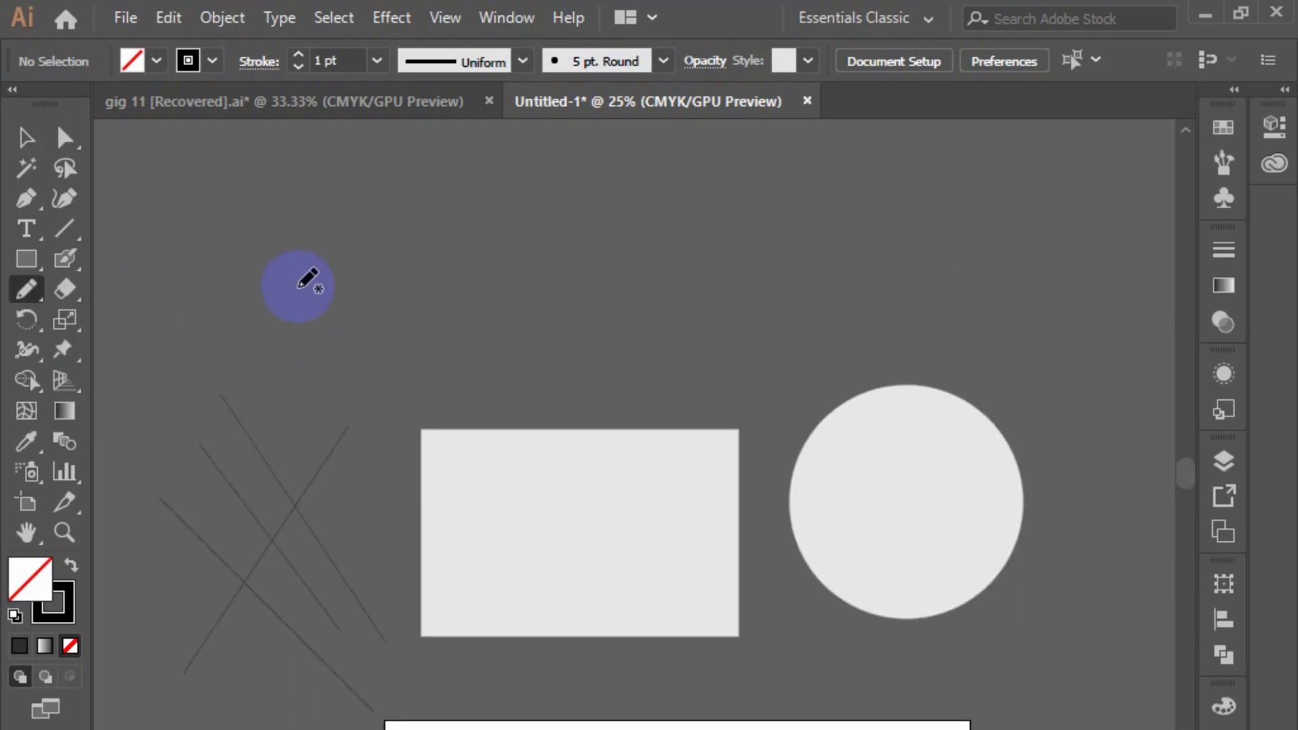
mouse_move(302, 305)
mouse_down()
mouse_move(402, 236)
mouse_move(439, 300)
mouse_move(482, 291)
mouse_move(614, 309)
mouse_move(831, 253)
mouse_move(816, 350)
mouse_move(948, 243)
mouse_up()
mouse_move(193, 277)
mouse_down()
mouse_move(203, 203)
mouse_move(392, 217)
mouse_move(409, 197)
mouse_up()
drag(491, 161, 556, 169)
mouse_move(632, 224)
mouse_down()
mouse_move(690, 151)
mouse_move(788, 170)
mouse_move(955, 156)
mouse_up()
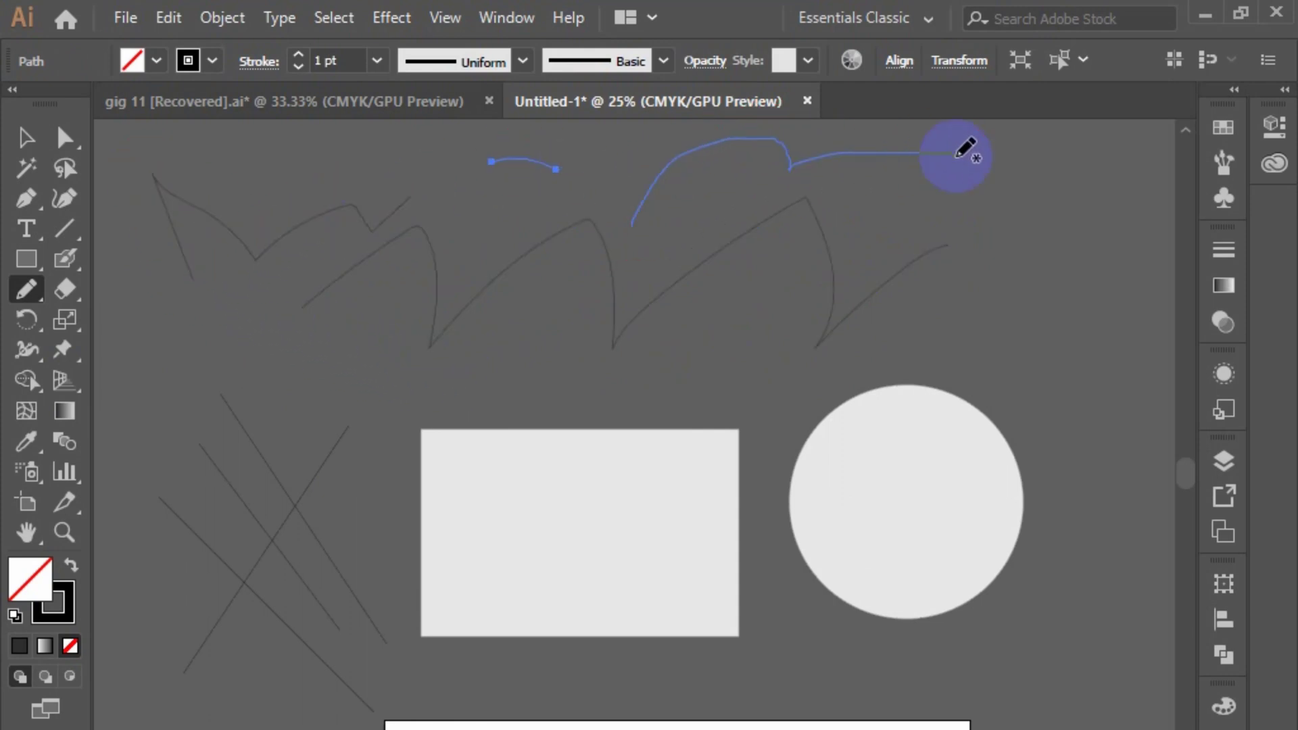
mouse_move(1011, 309)
mouse_down()
mouse_move(1073, 347)
mouse_move(1029, 333)
mouse_up()
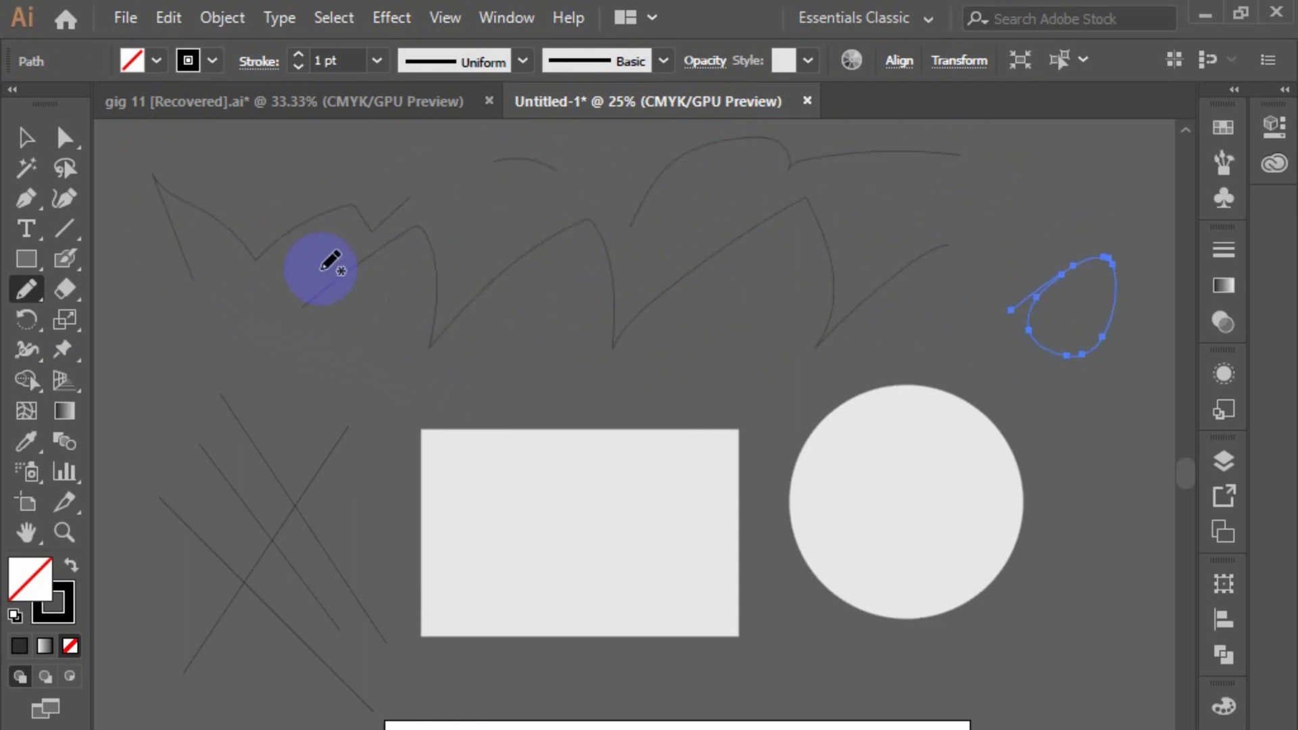
Step: Draw a closed, wavy shoe-like outline on the empty canvas above the pencil strokes with the Pen tool and deselect it
click(25, 294)
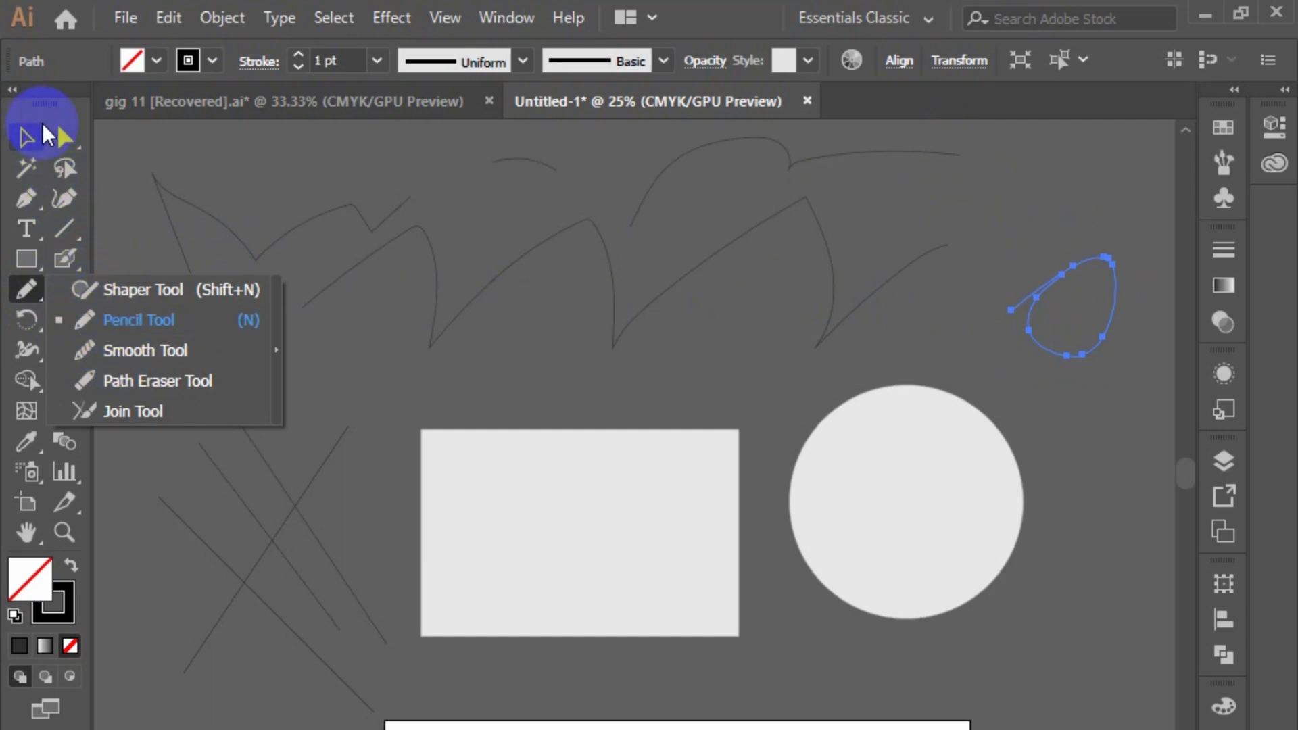
click(26, 137)
click(30, 195)
scroll(206, 419, up, 5)
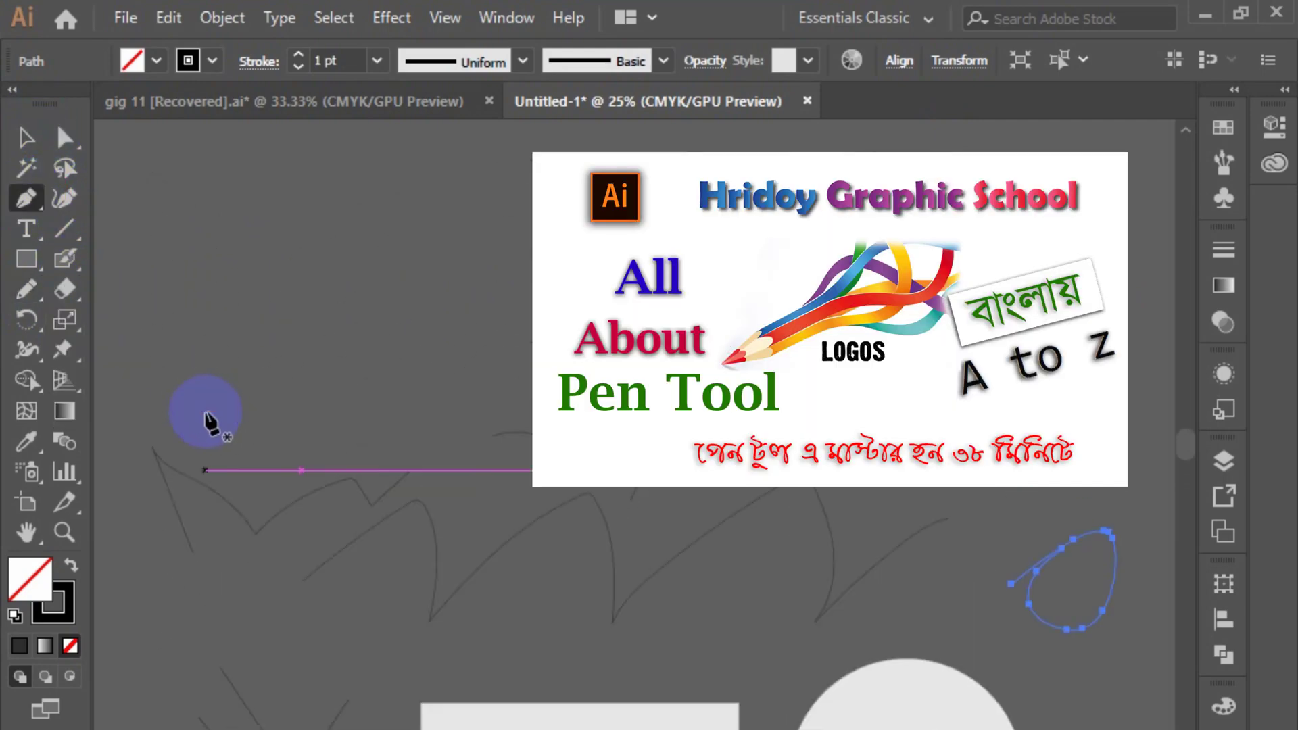
drag(187, 493, 238, 232)
drag(352, 437, 420, 403)
drag(927, 521, 753, 571)
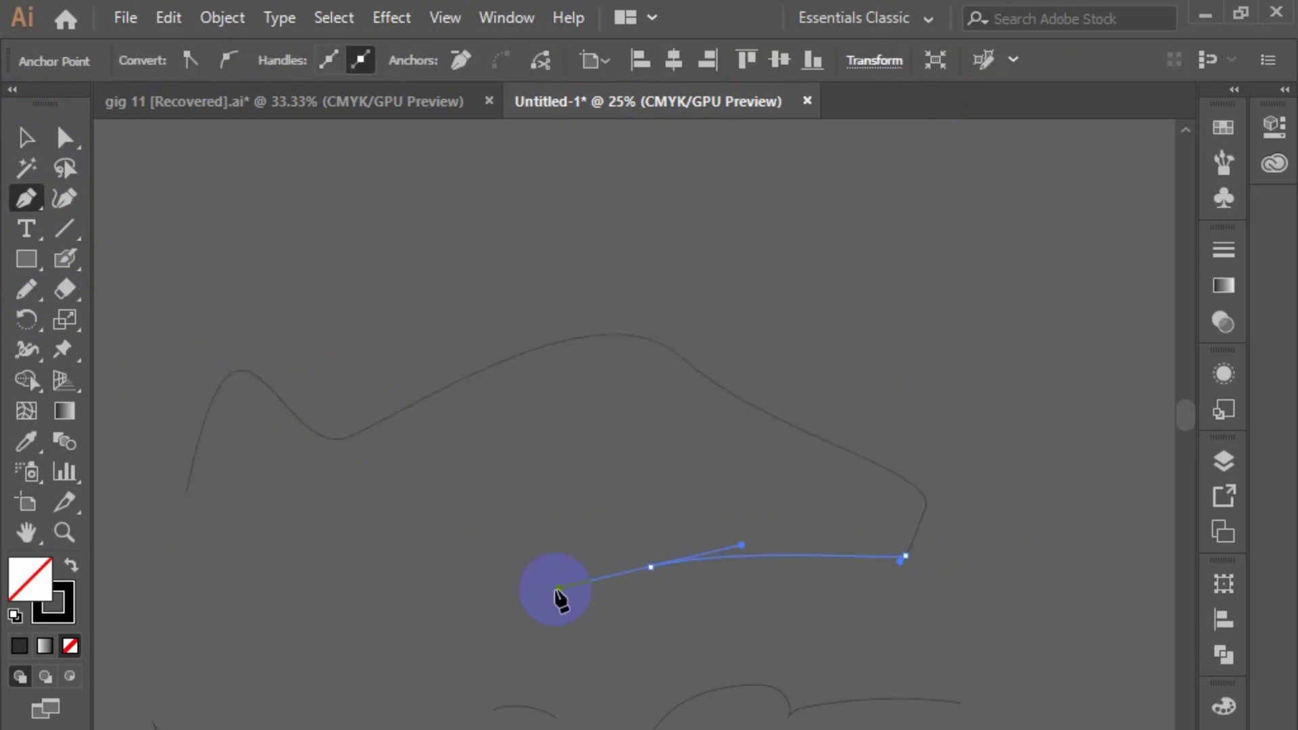
drag(560, 600, 559, 588)
drag(335, 567, 201, 569)
click(186, 494)
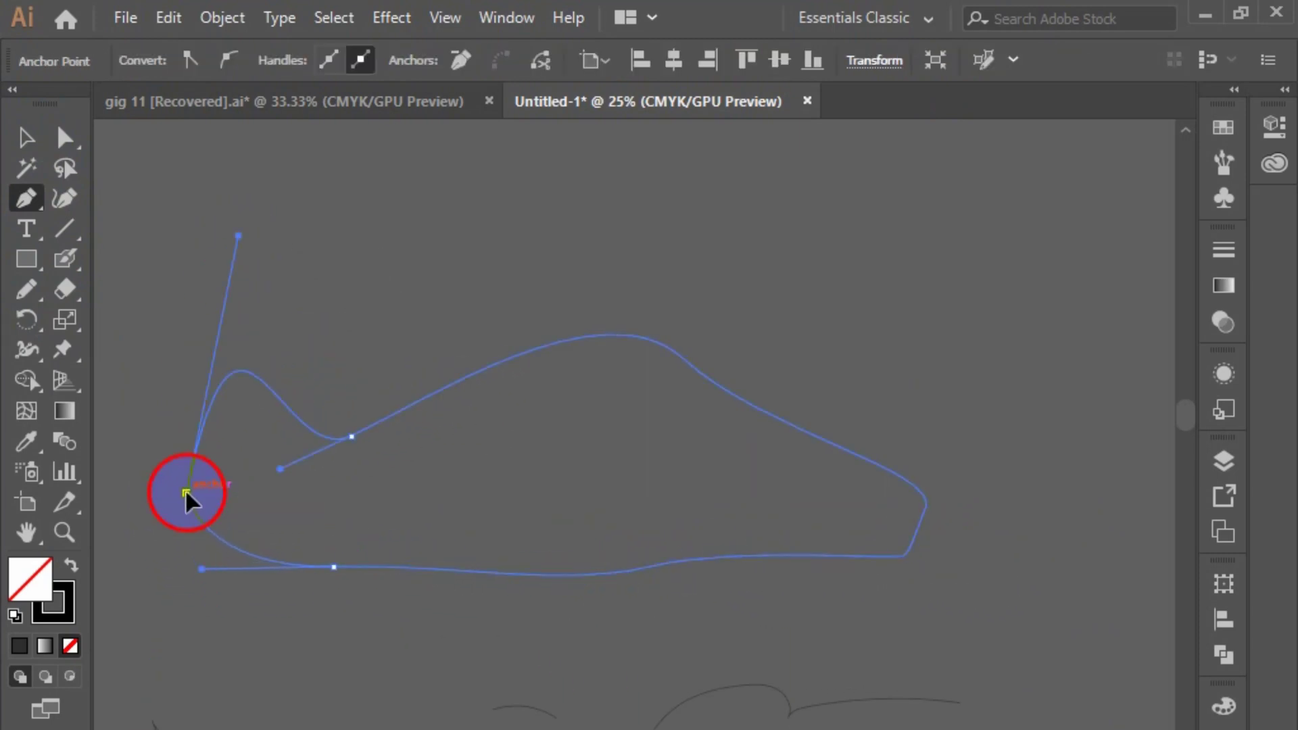
click(28, 138)
click(145, 174)
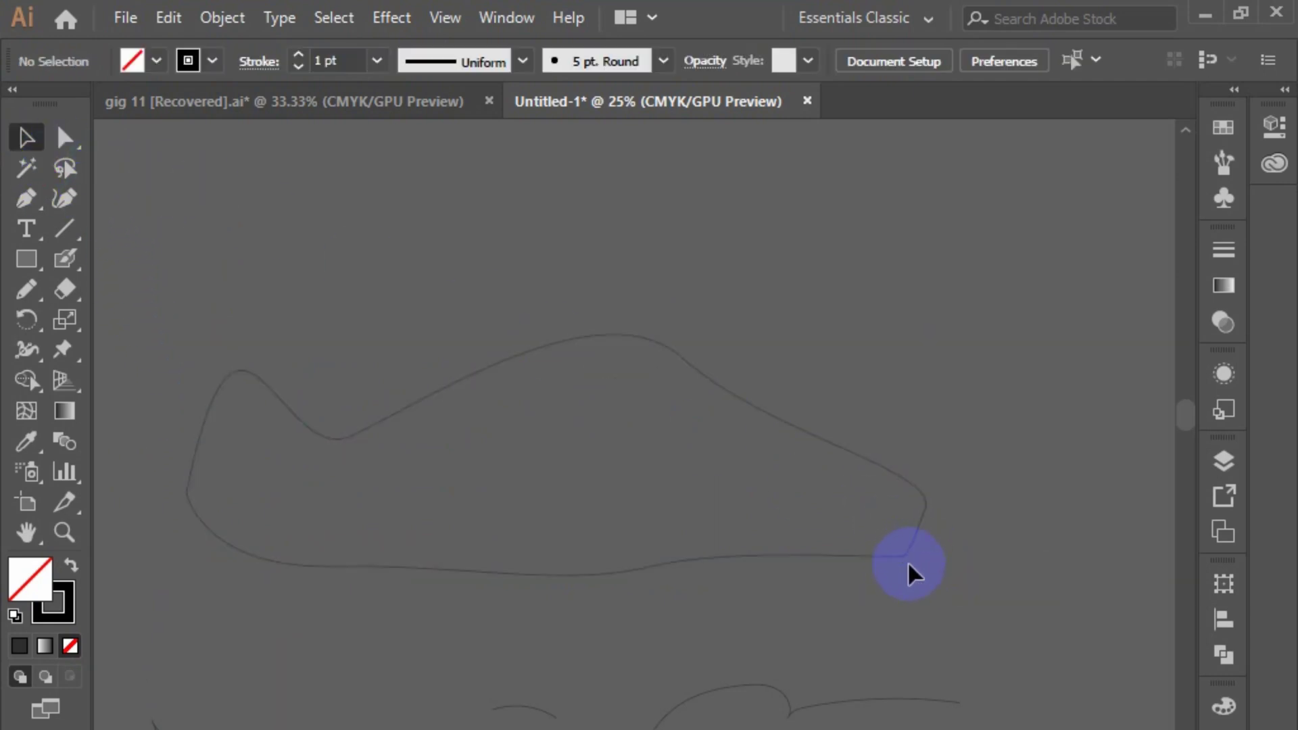
Step: Round off the sharp lower-right corner of the closed pen outline with the Smooth tool
drag(992, 599, 829, 531)
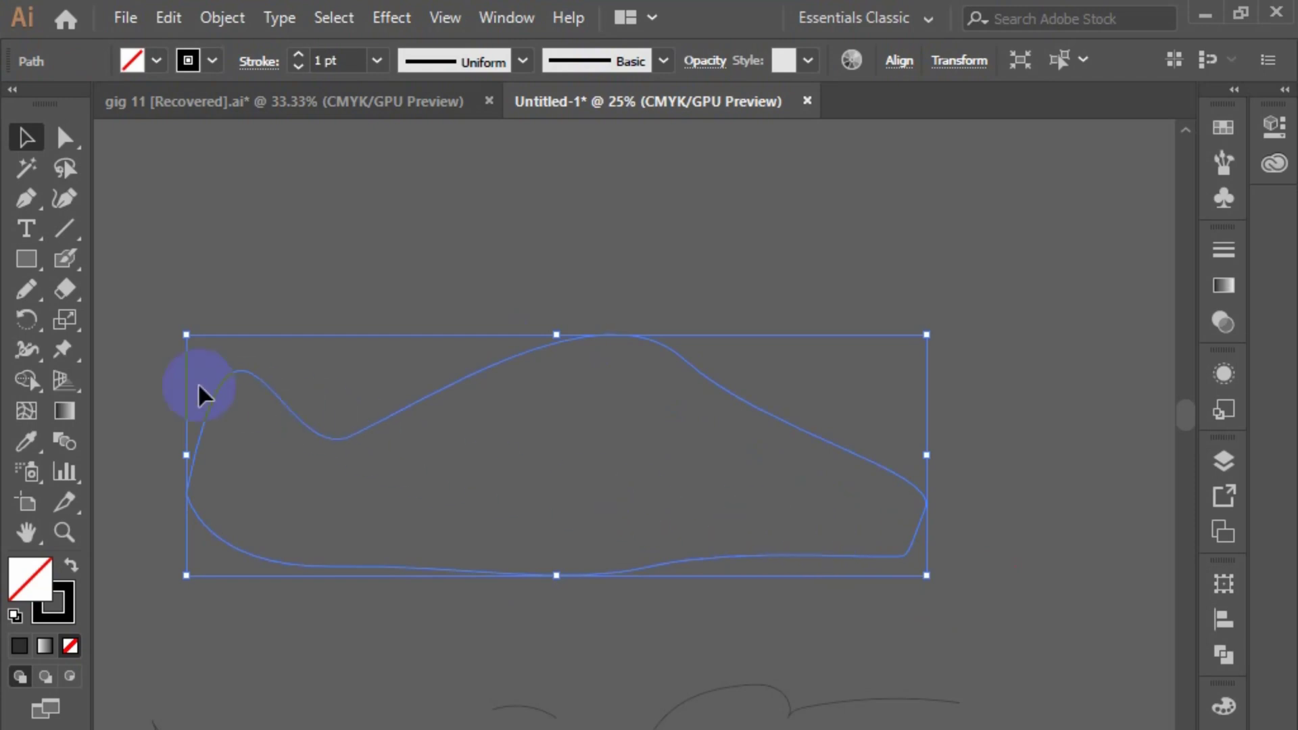
click(26, 289)
click(163, 351)
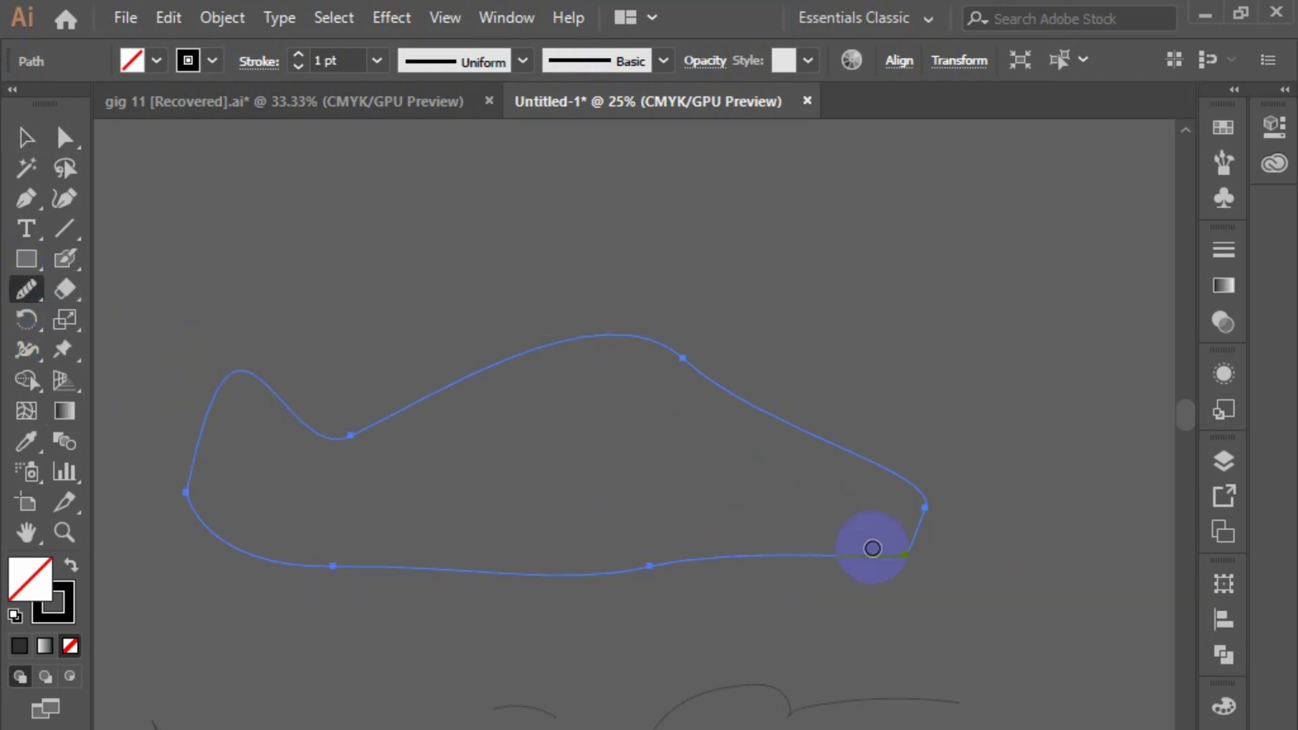
mouse_move(876, 564)
mouse_down()
mouse_move(925, 549)
mouse_move(870, 584)
mouse_up()
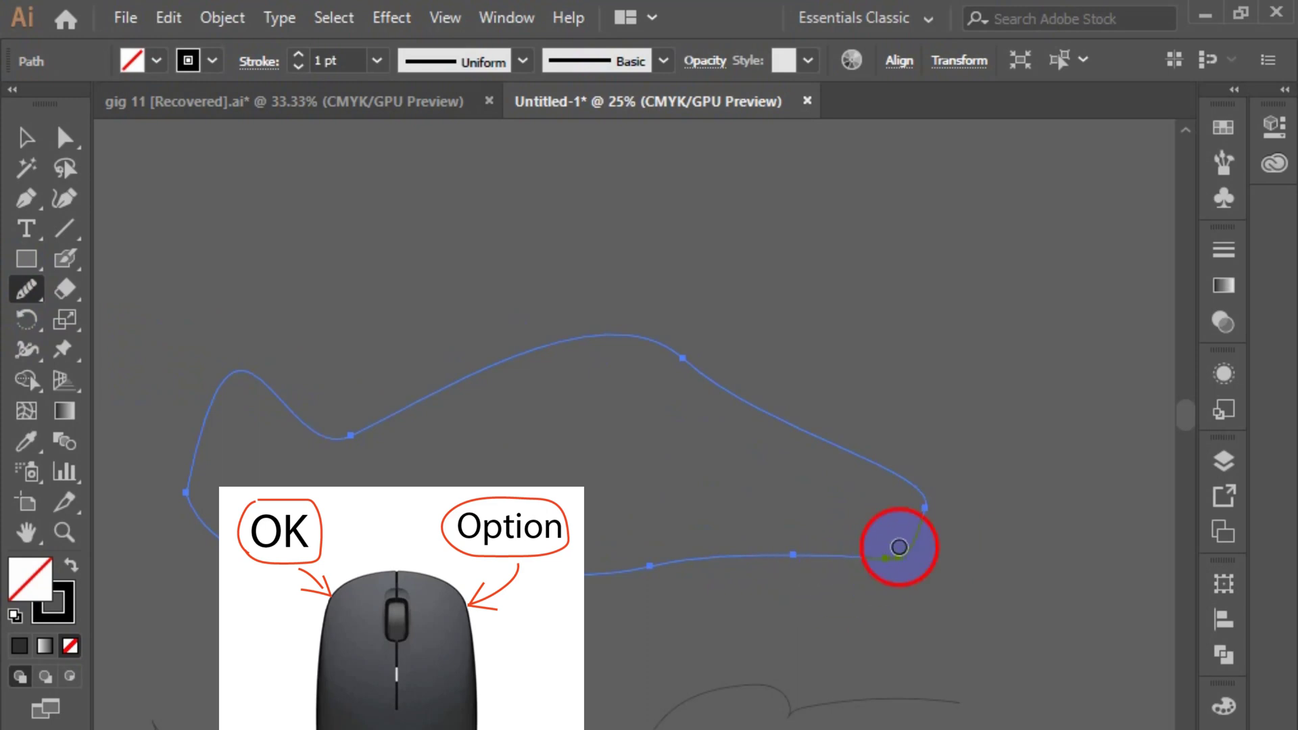
Step: Draw a closed, leaf-like outline above the shoe-like shape with the Pen tool and deselect it
click(26, 198)
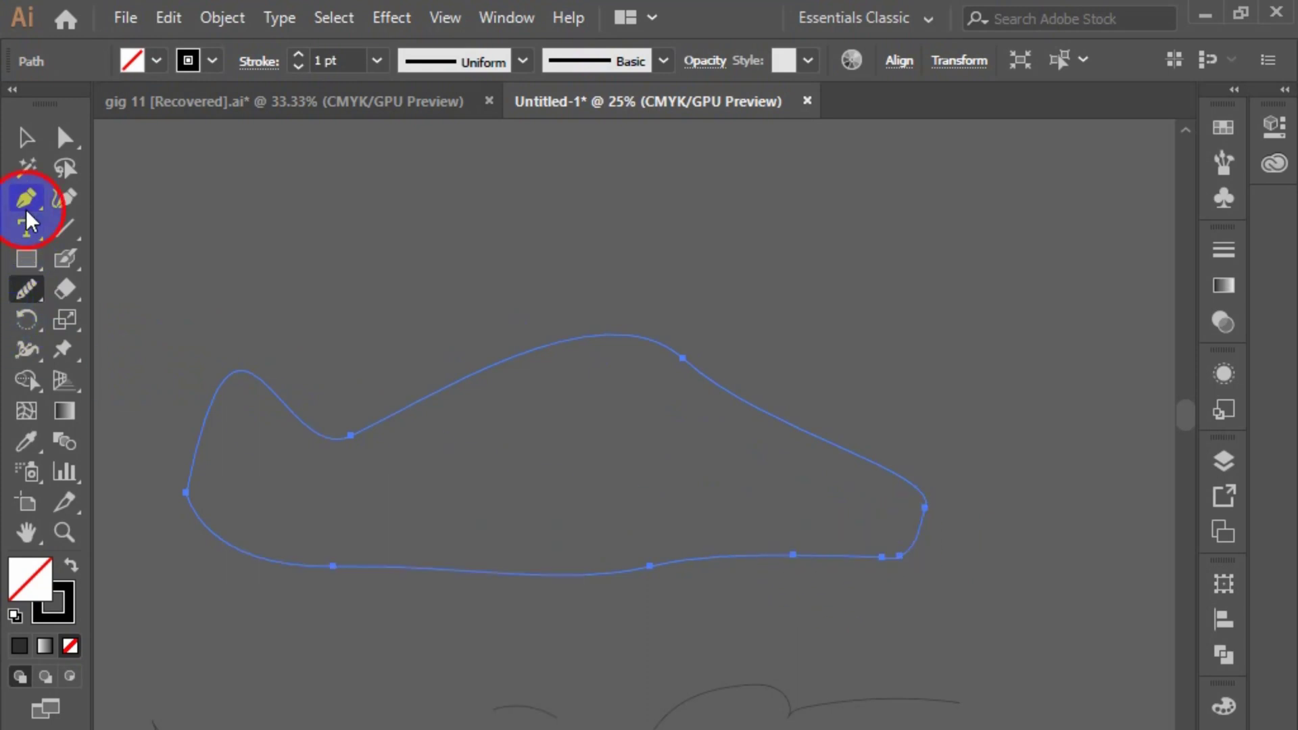
drag(197, 312, 253, 213)
drag(661, 201, 717, 241)
drag(634, 252, 599, 334)
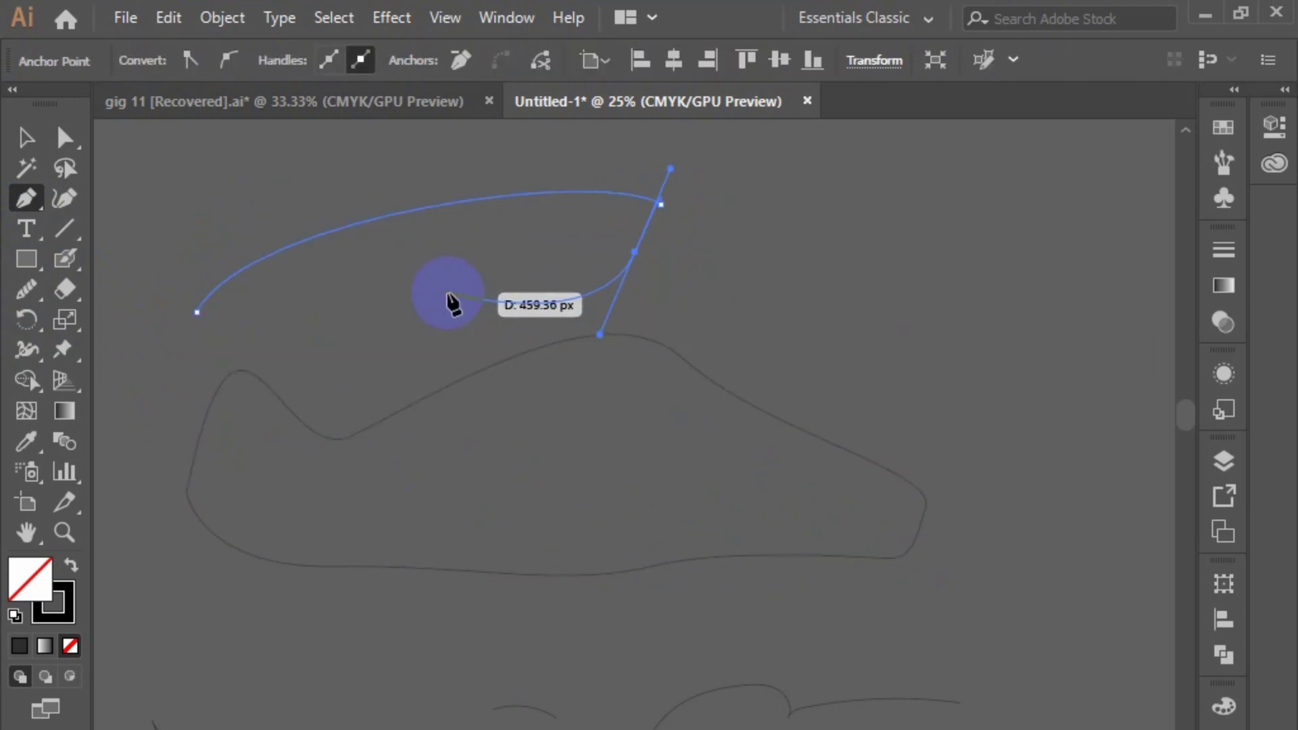
key(ctrl+z)
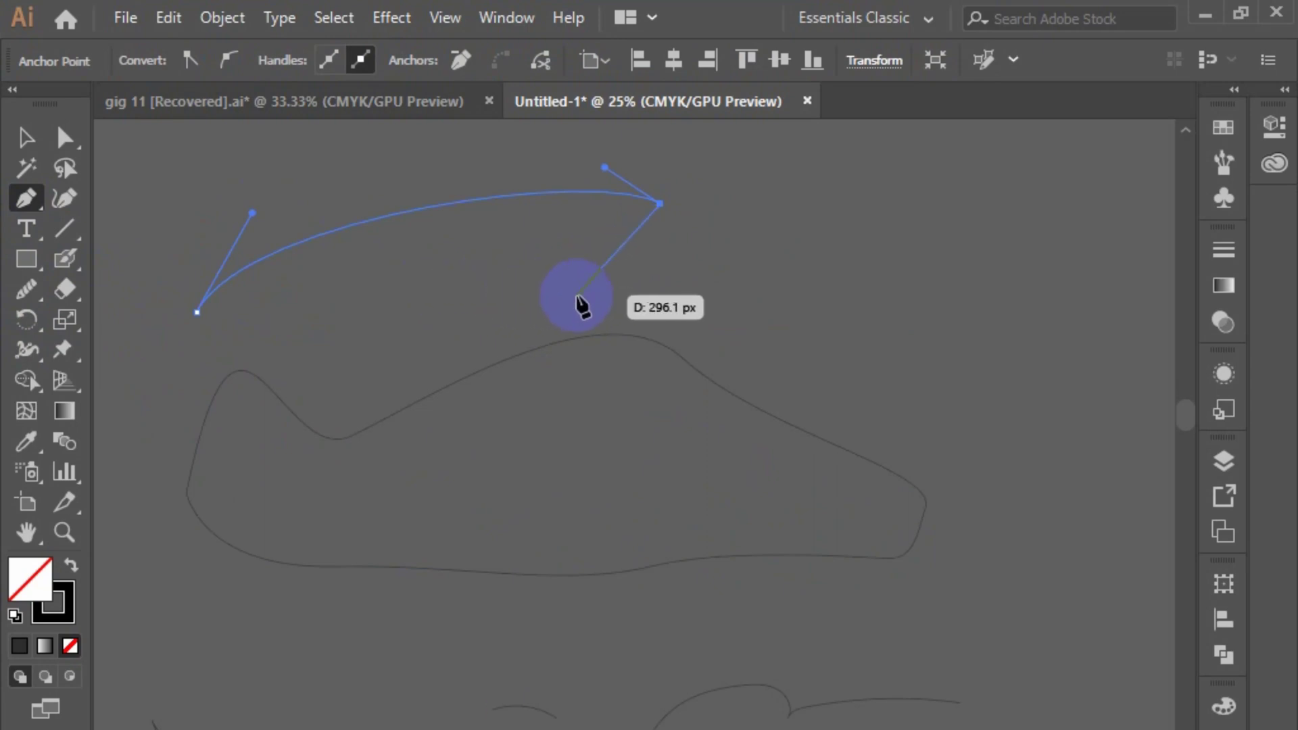
drag(591, 294, 512, 314)
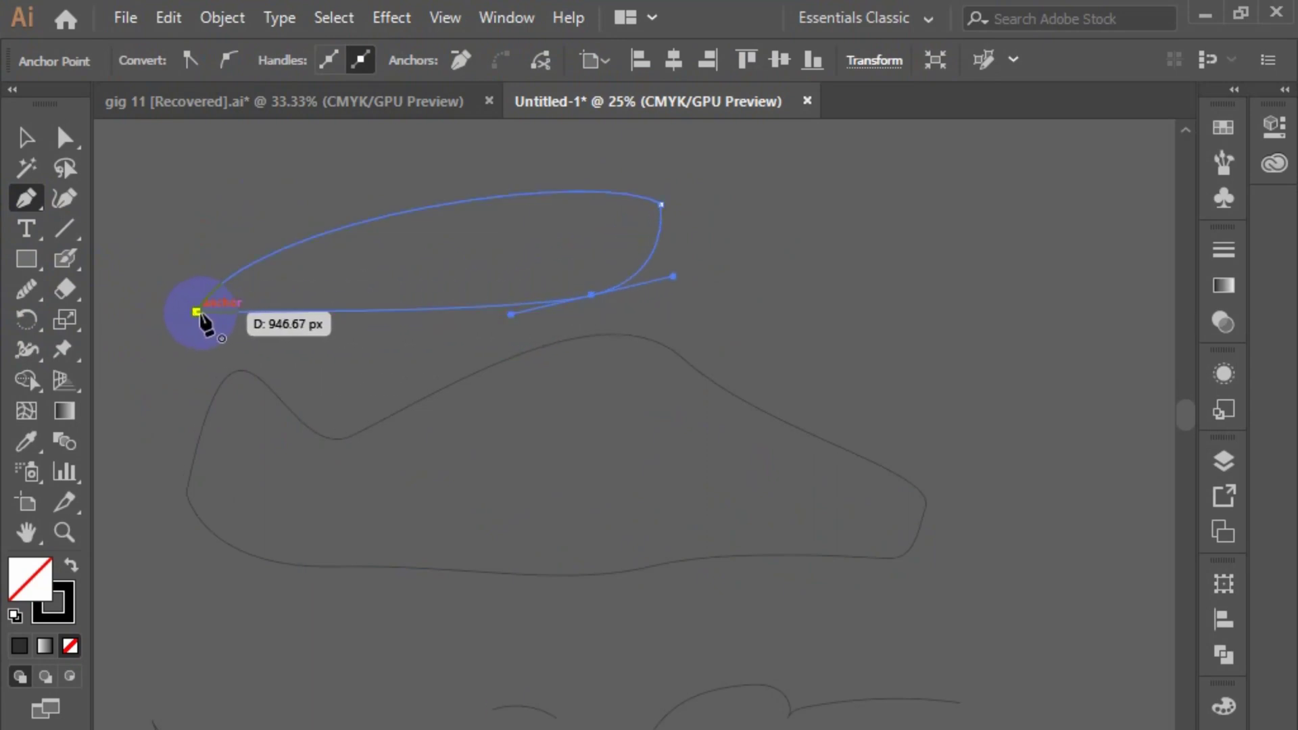
drag(197, 313, 181, 306)
click(38, 147)
click(734, 225)
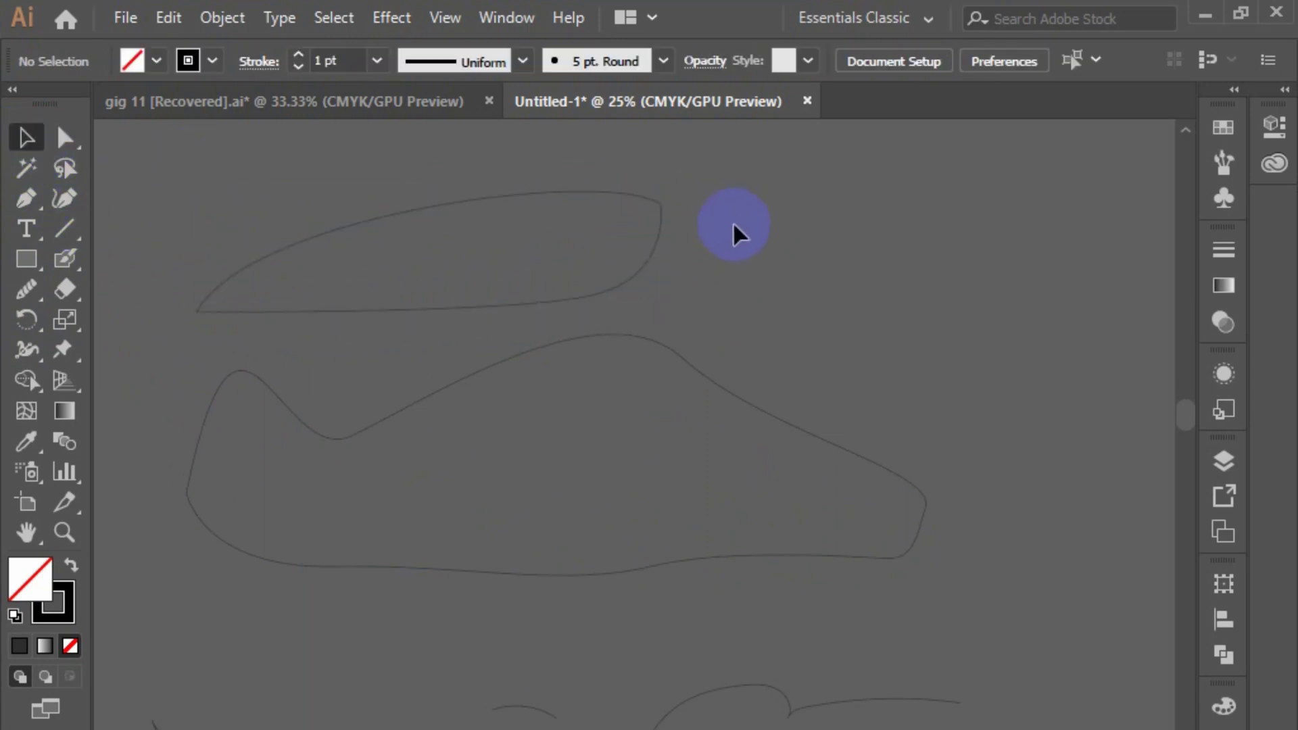
Step: Round off the pointed tip and the blunt opposite end of the leaf-like outline with the Smooth tool, and deselect it
click(587, 192)
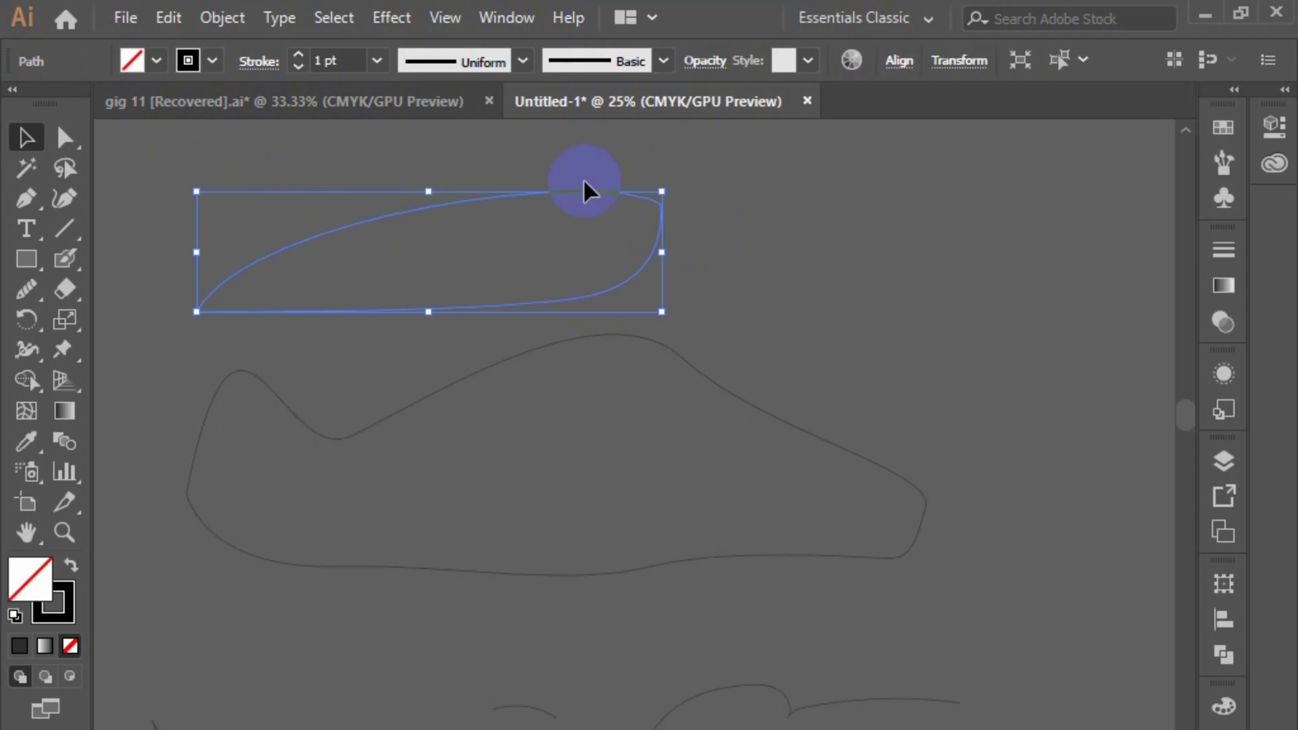
click(23, 287)
drag(658, 197, 665, 269)
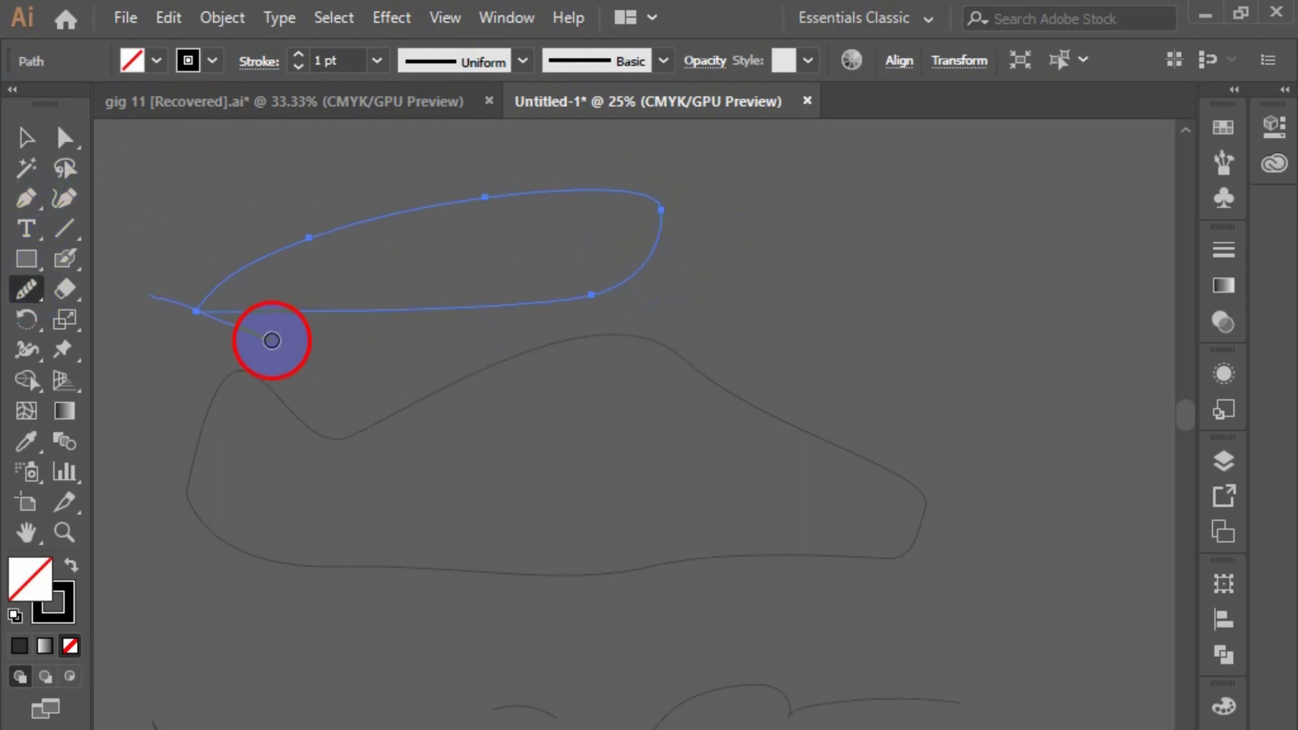
mouse_move(271, 341)
mouse_down()
mouse_move(185, 302)
mouse_move(210, 307)
mouse_up()
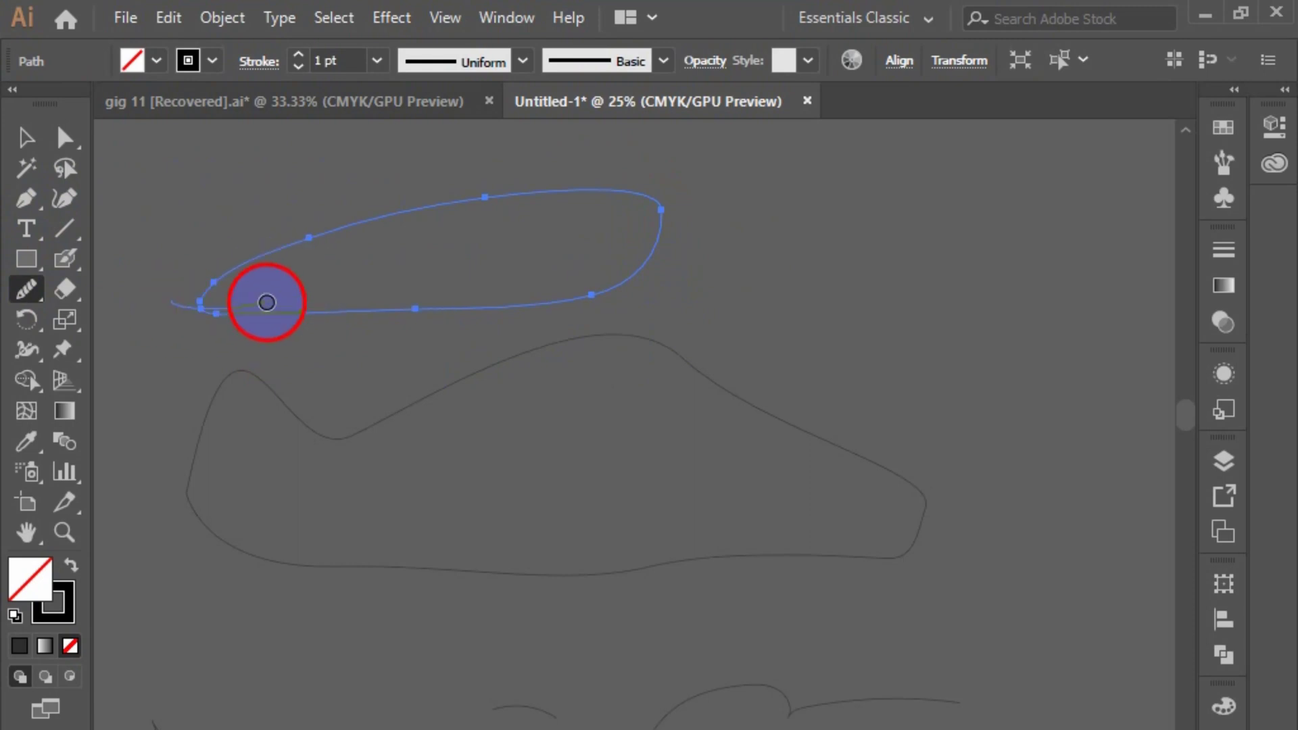
drag(211, 312, 212, 313)
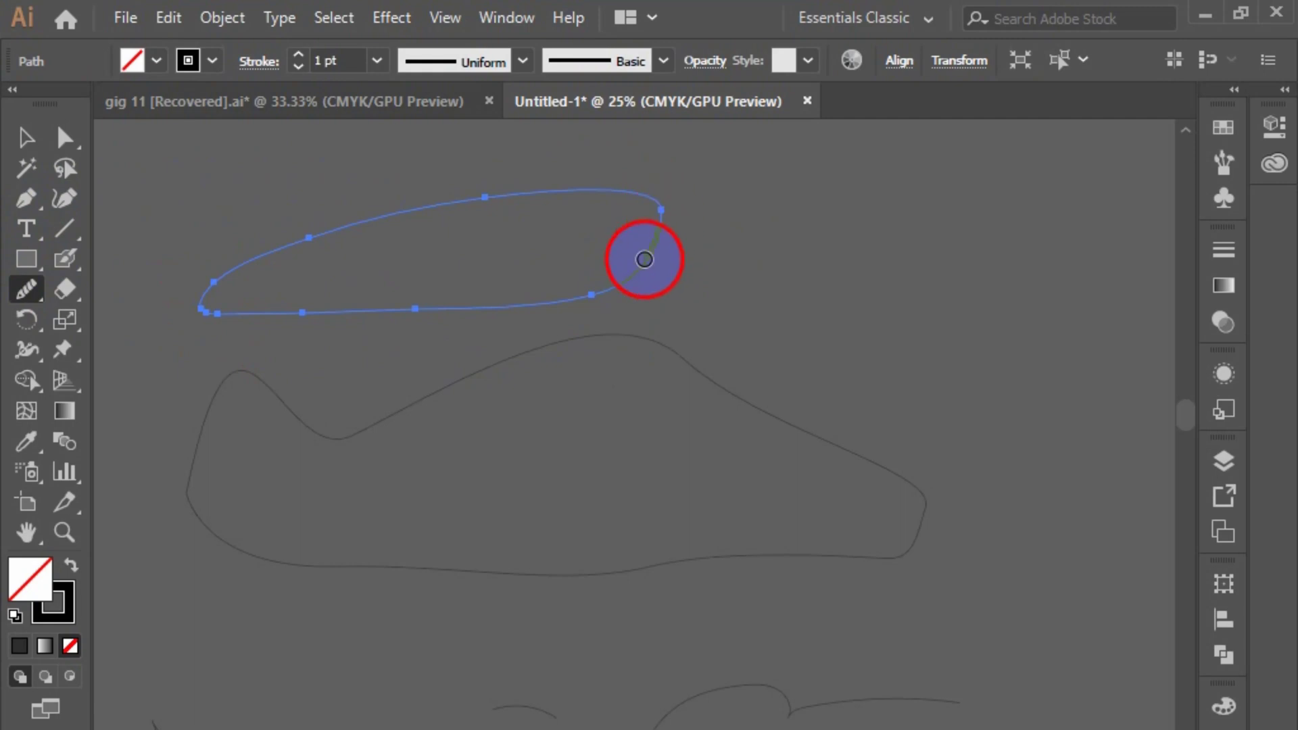
drag(645, 260, 628, 275)
drag(659, 220, 595, 298)
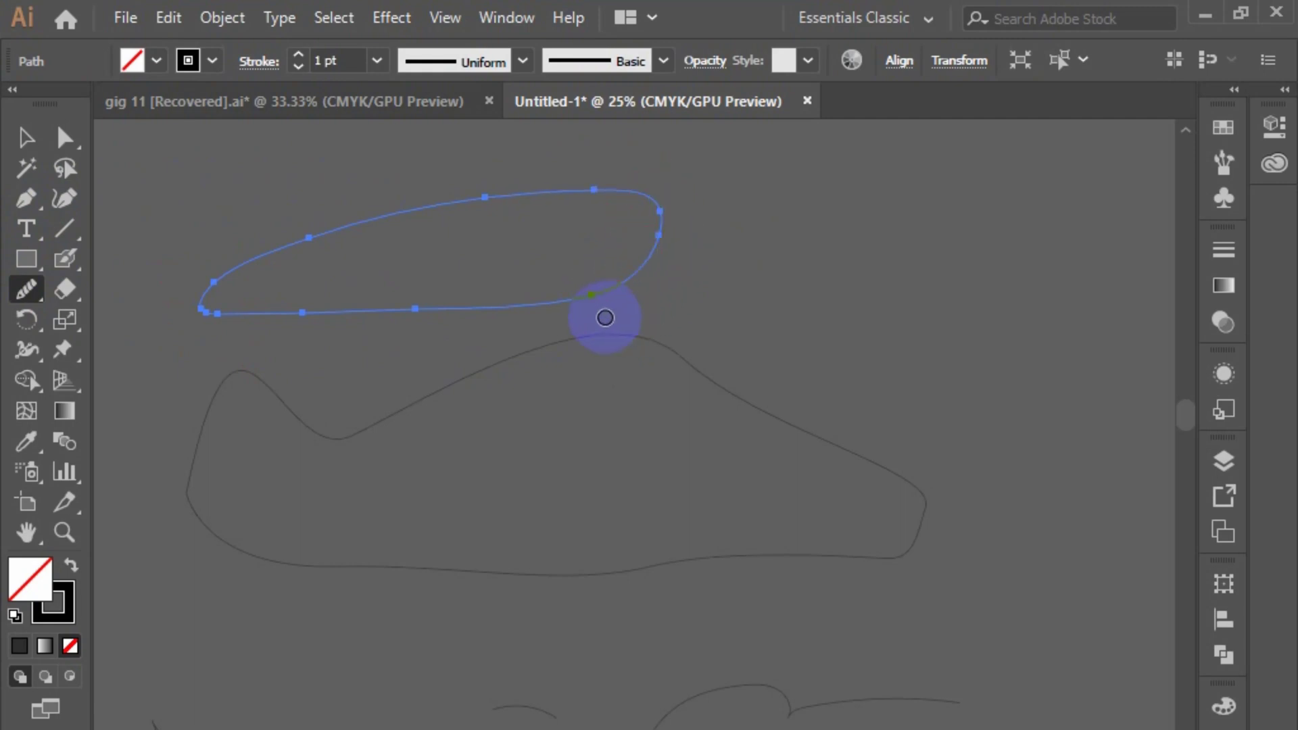
mouse_move(617, 218)
mouse_down()
mouse_move(638, 209)
mouse_move(634, 290)
mouse_up()
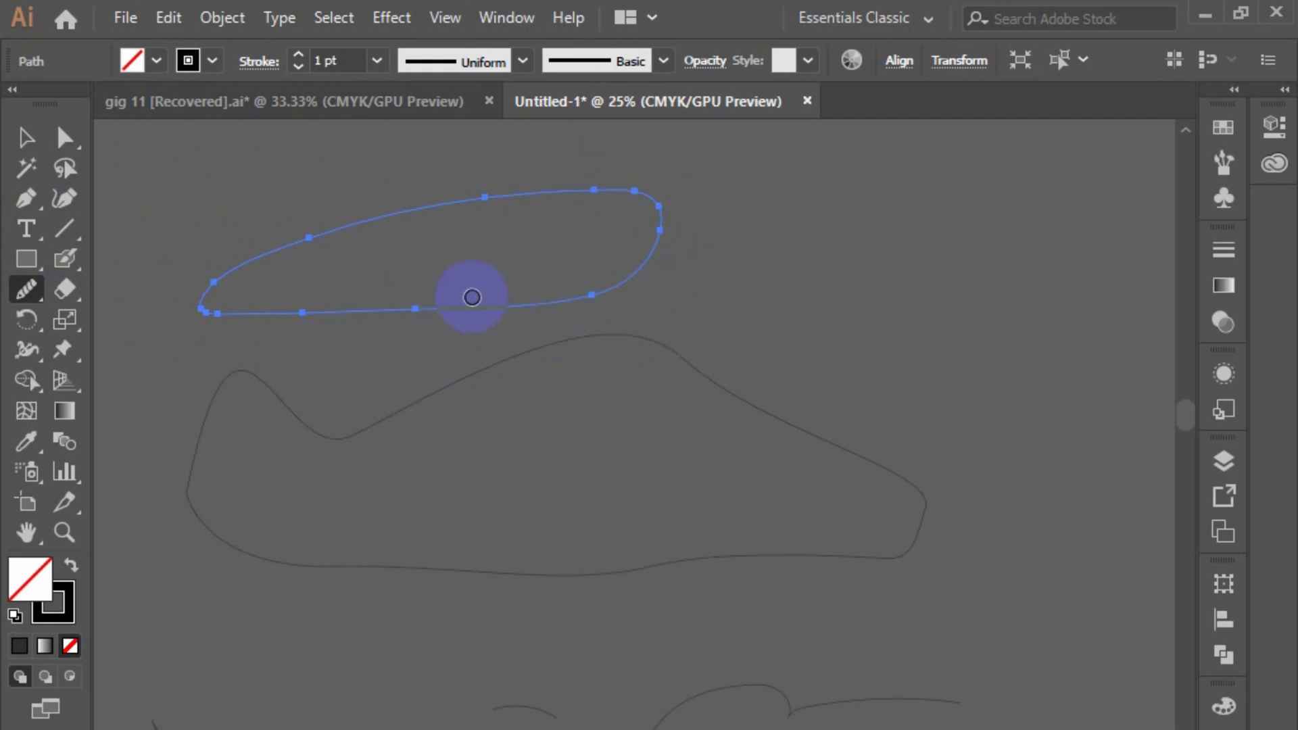
drag(215, 285, 213, 313)
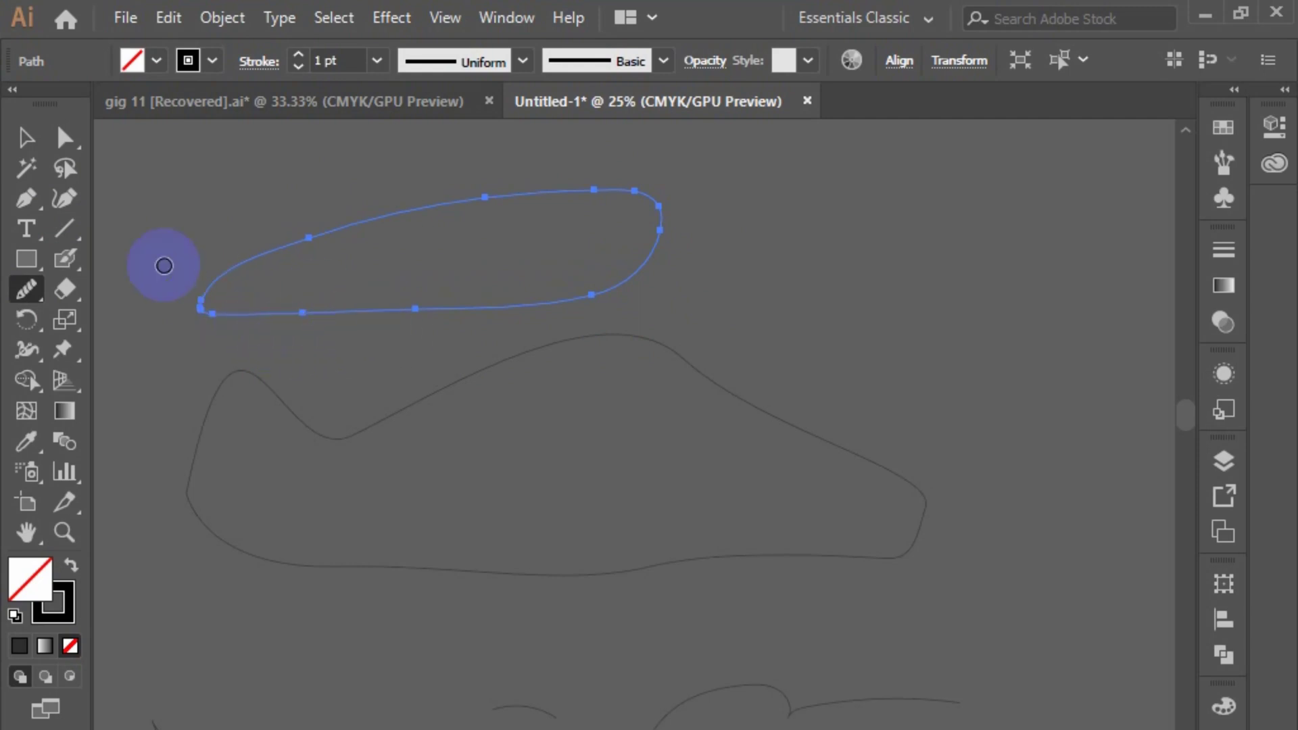
mouse_move(31, 291)
mouse_down()
mouse_move(49, 271)
mouse_move(173, 371)
mouse_up()
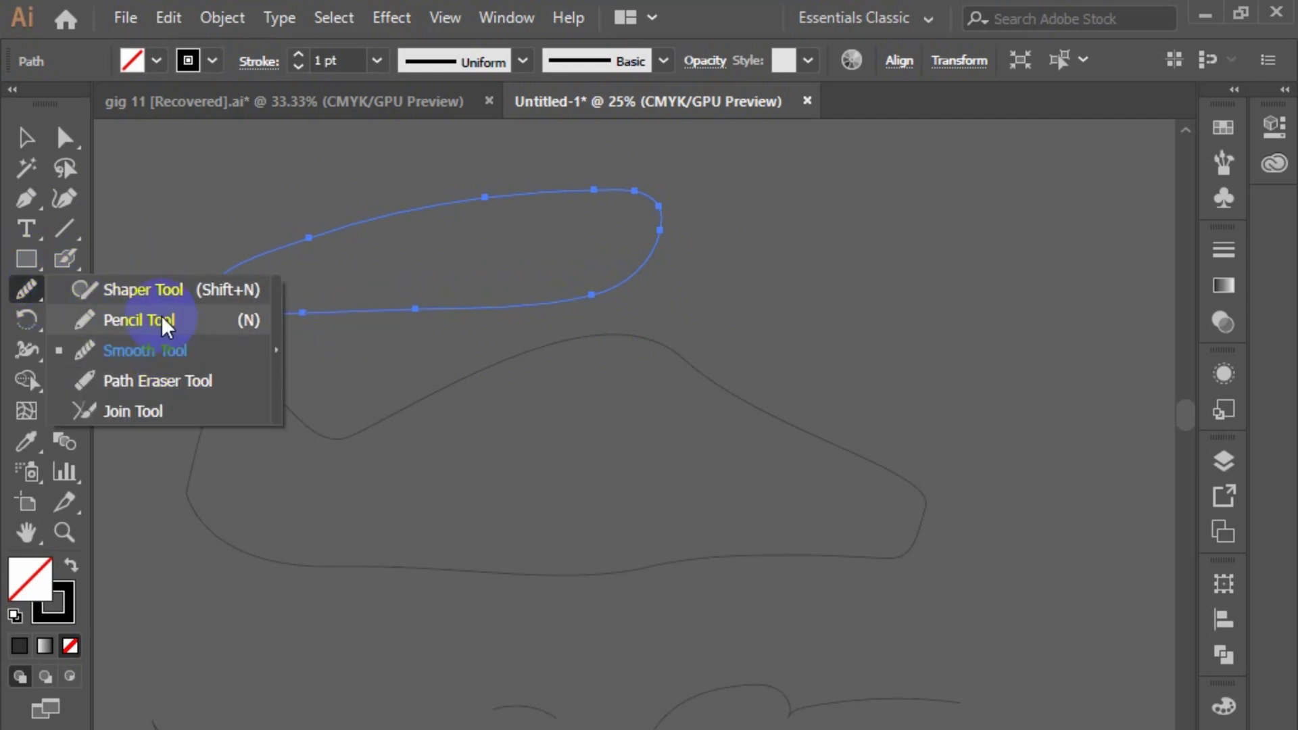
click(27, 144)
click(406, 360)
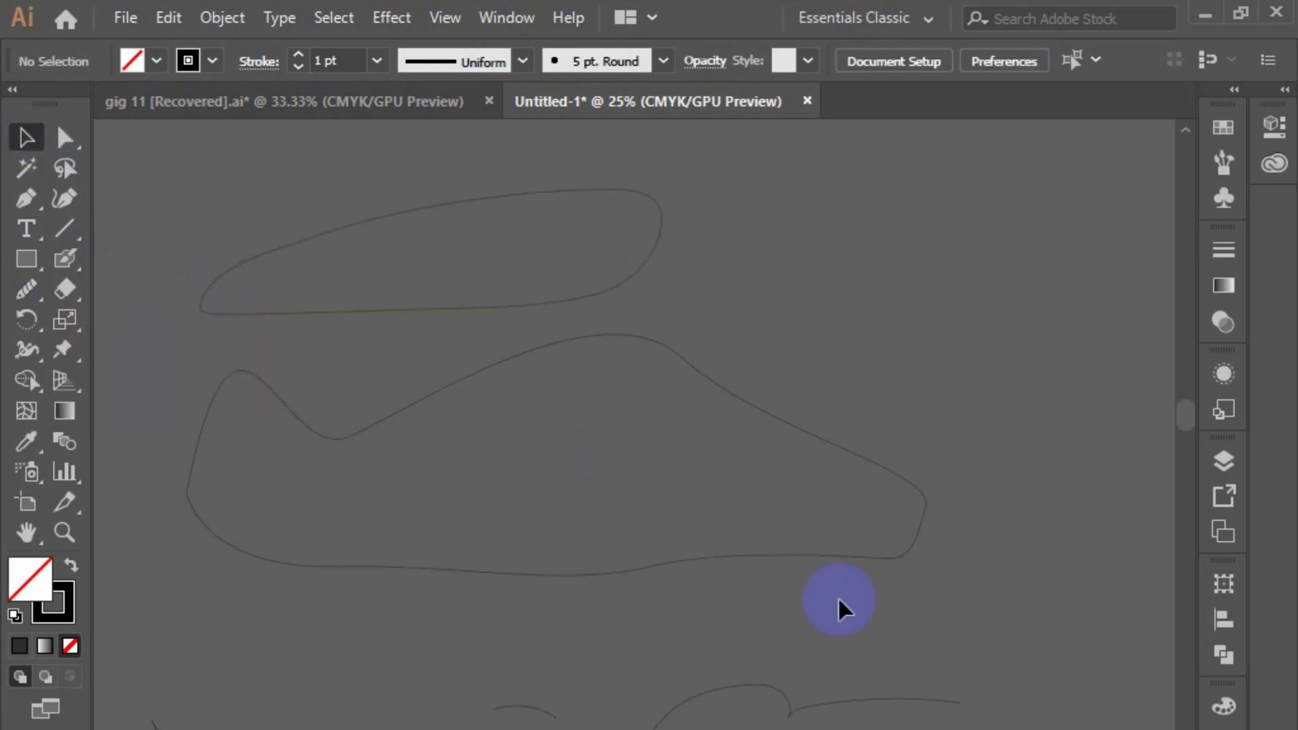
Step: Delete all artwork in the document and fit the empty artboard in the window
key(ctrl+a)
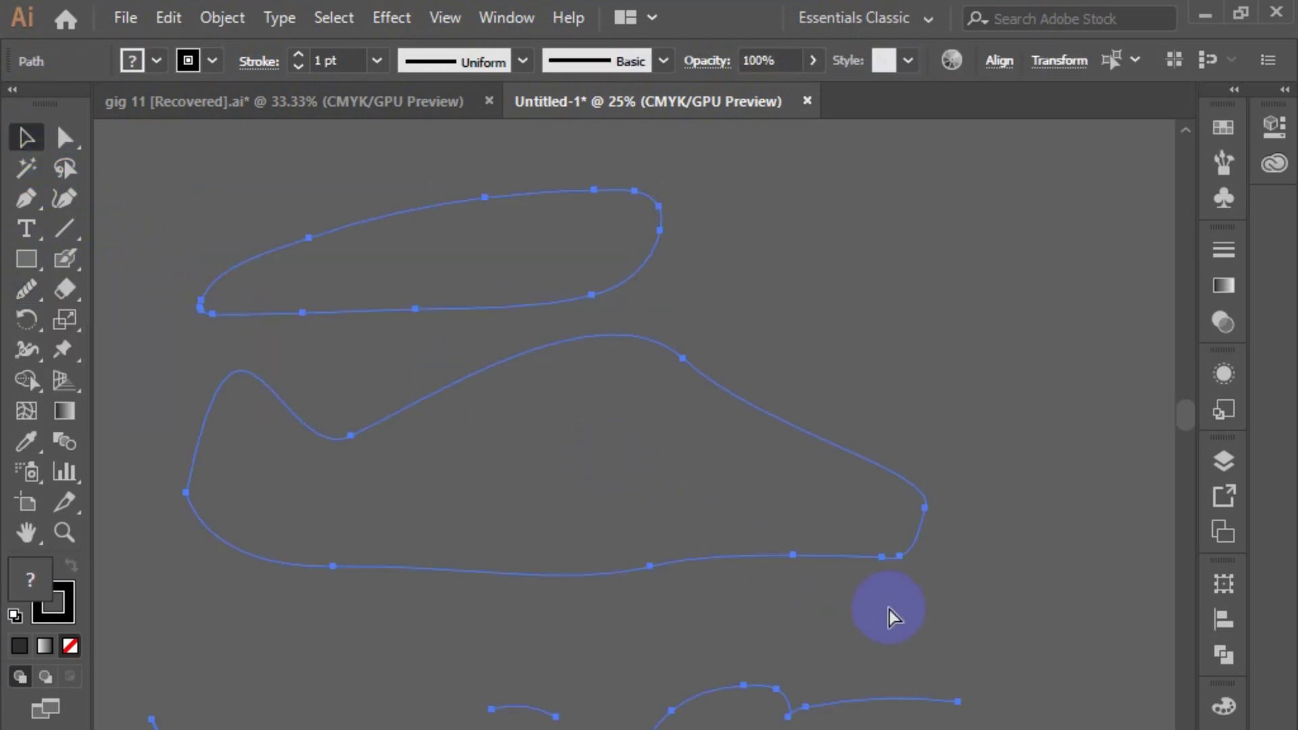
key(Delete)
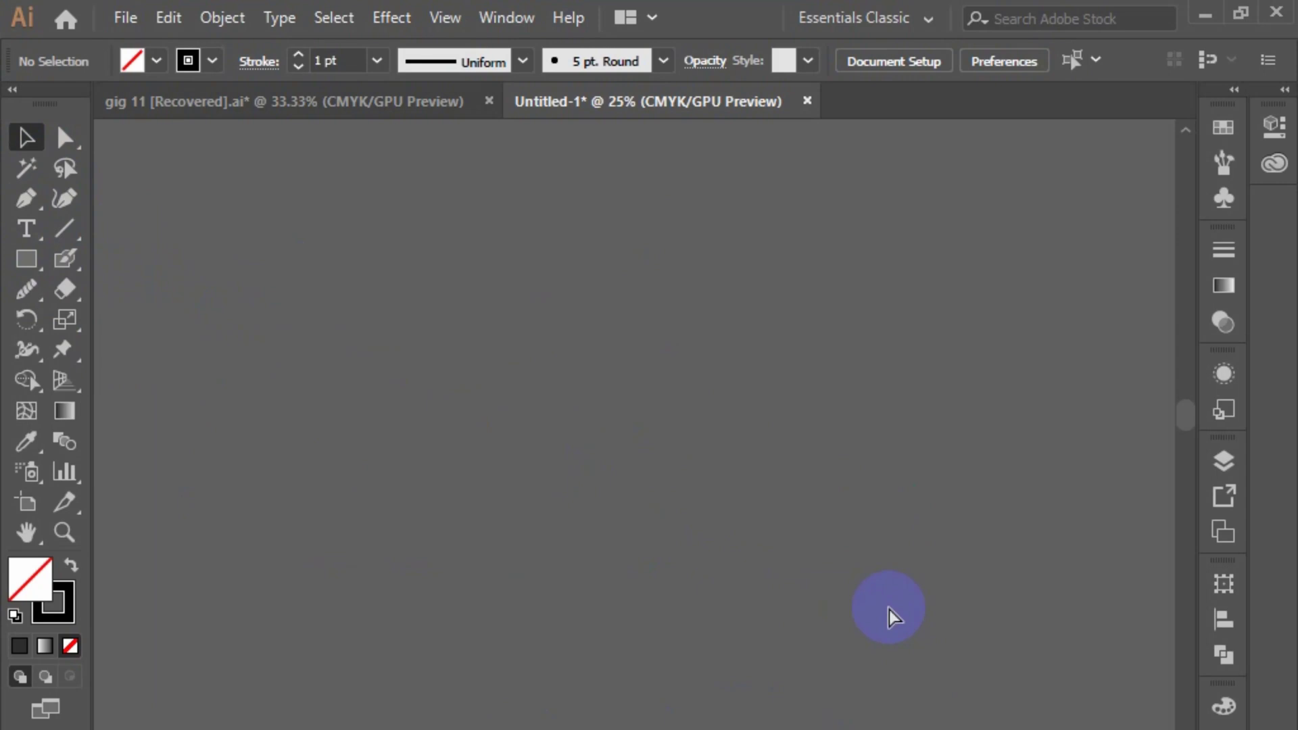
key(ctrl+0)
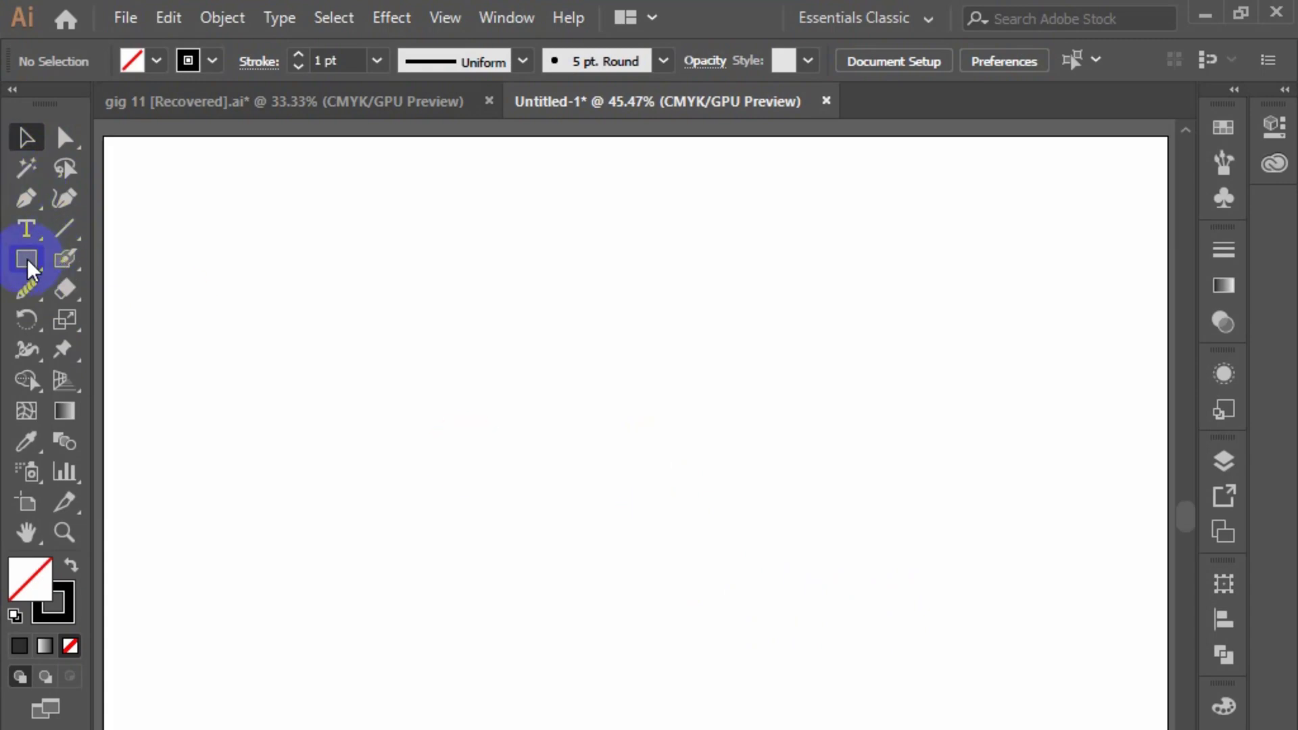
Step: Draw a nearly circular ellipse on the left half of the artboard with the Ellipse tool and deselect it
drag(27, 258, 139, 318)
drag(330, 264, 598, 515)
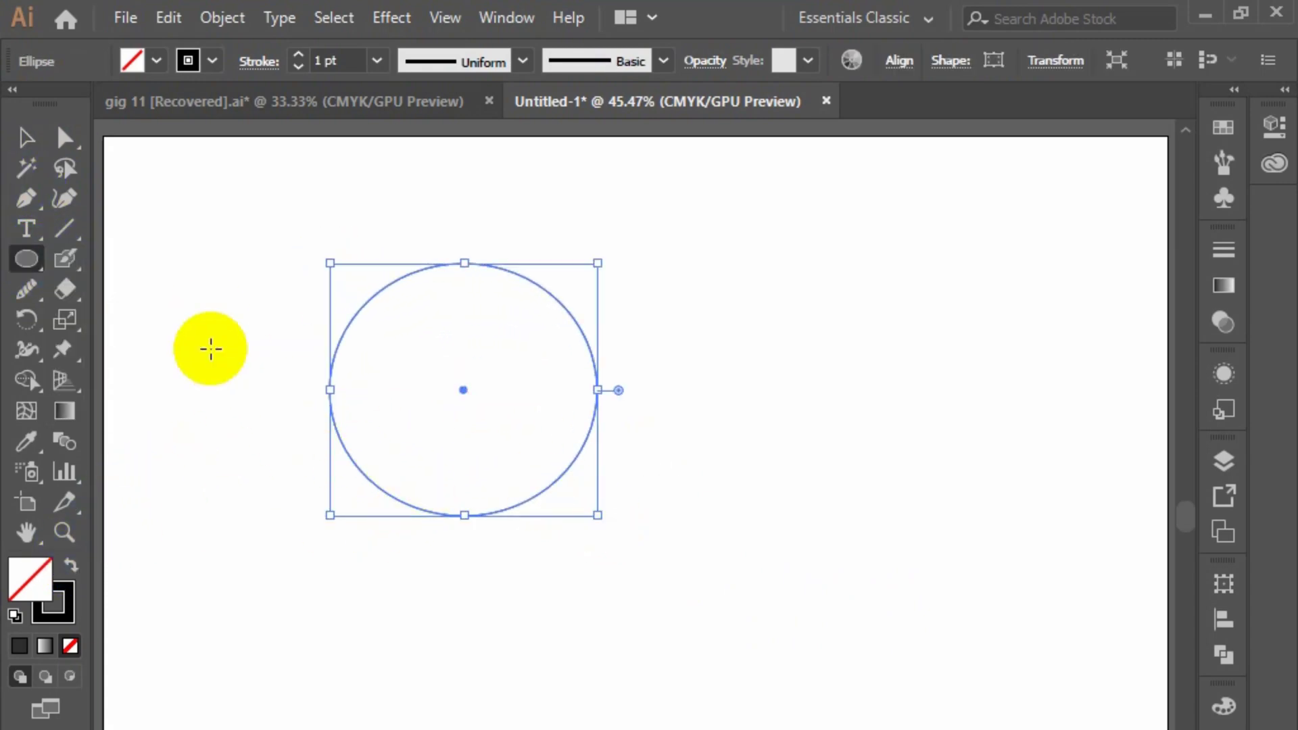
click(28, 143)
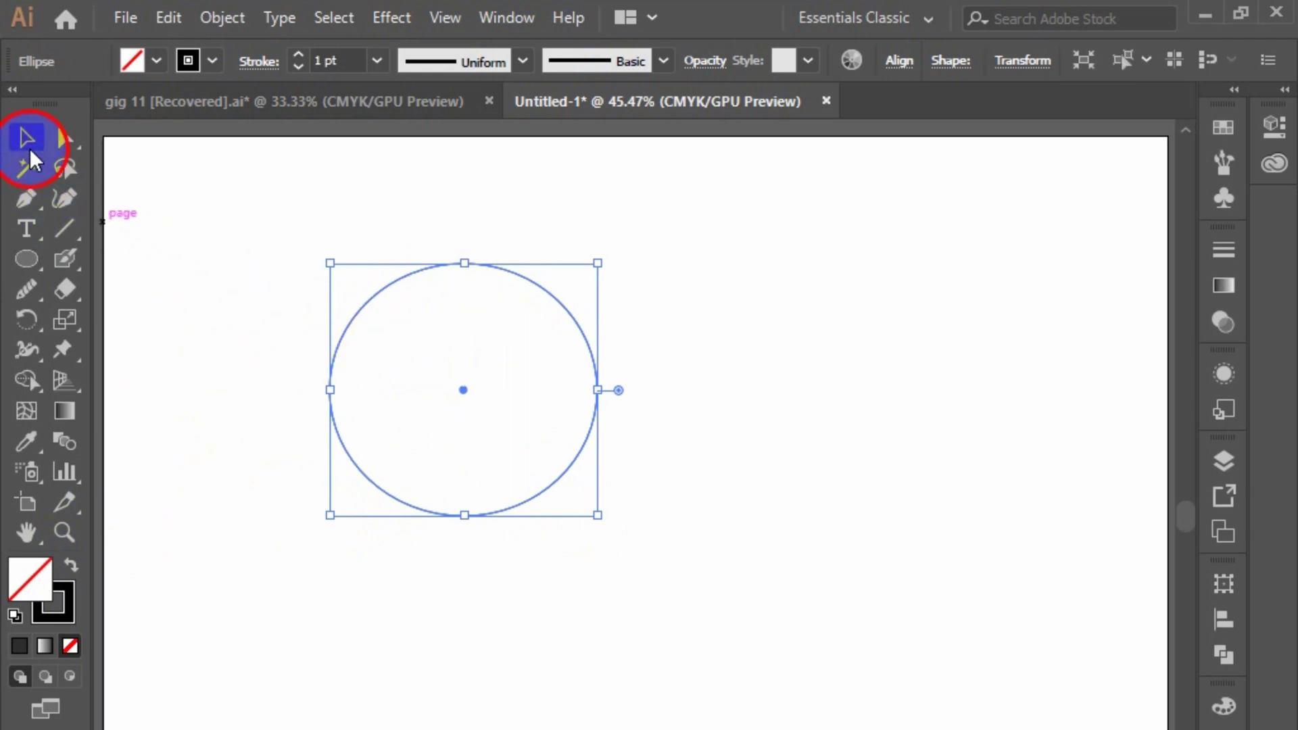
click(200, 200)
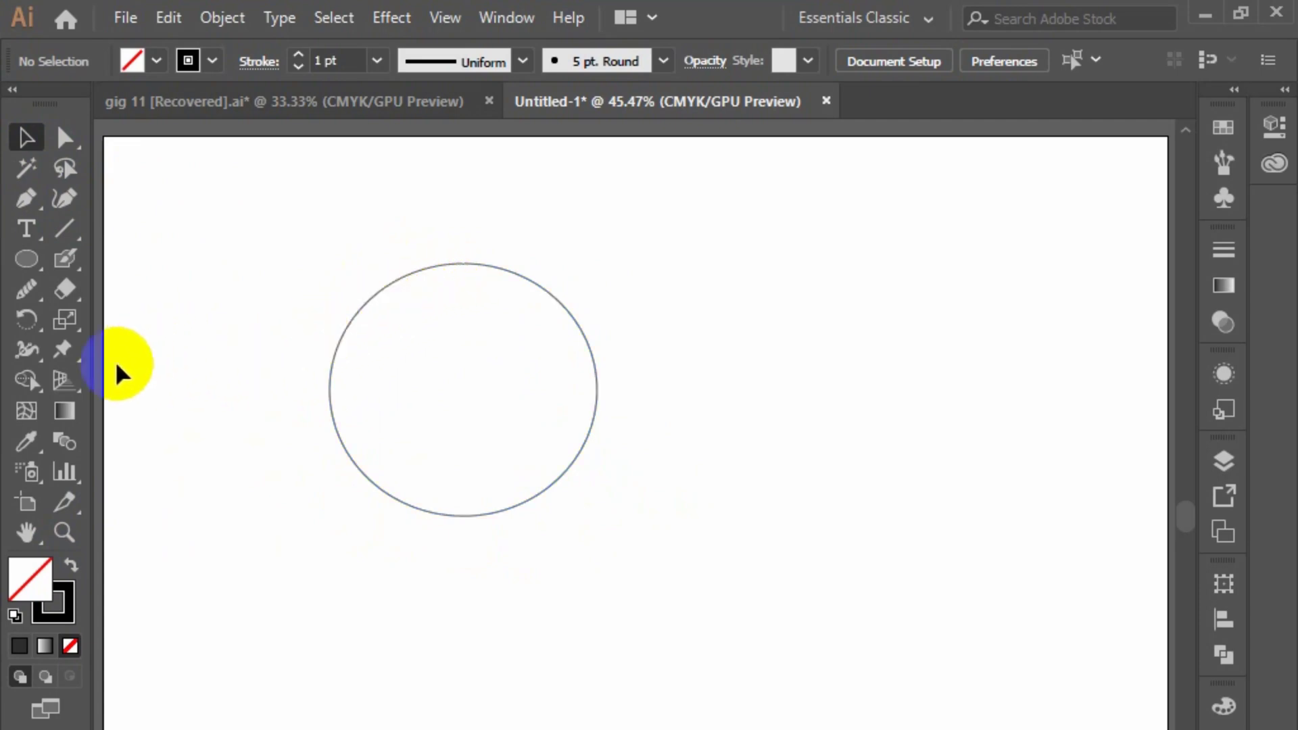
Step: Erase gaps in the ellipse's outline at its upper-left, right and lower-left parts with the Path Eraser tool
mouse_move(20, 295)
mouse_down()
mouse_move(119, 338)
mouse_move(165, 377)
mouse_up()
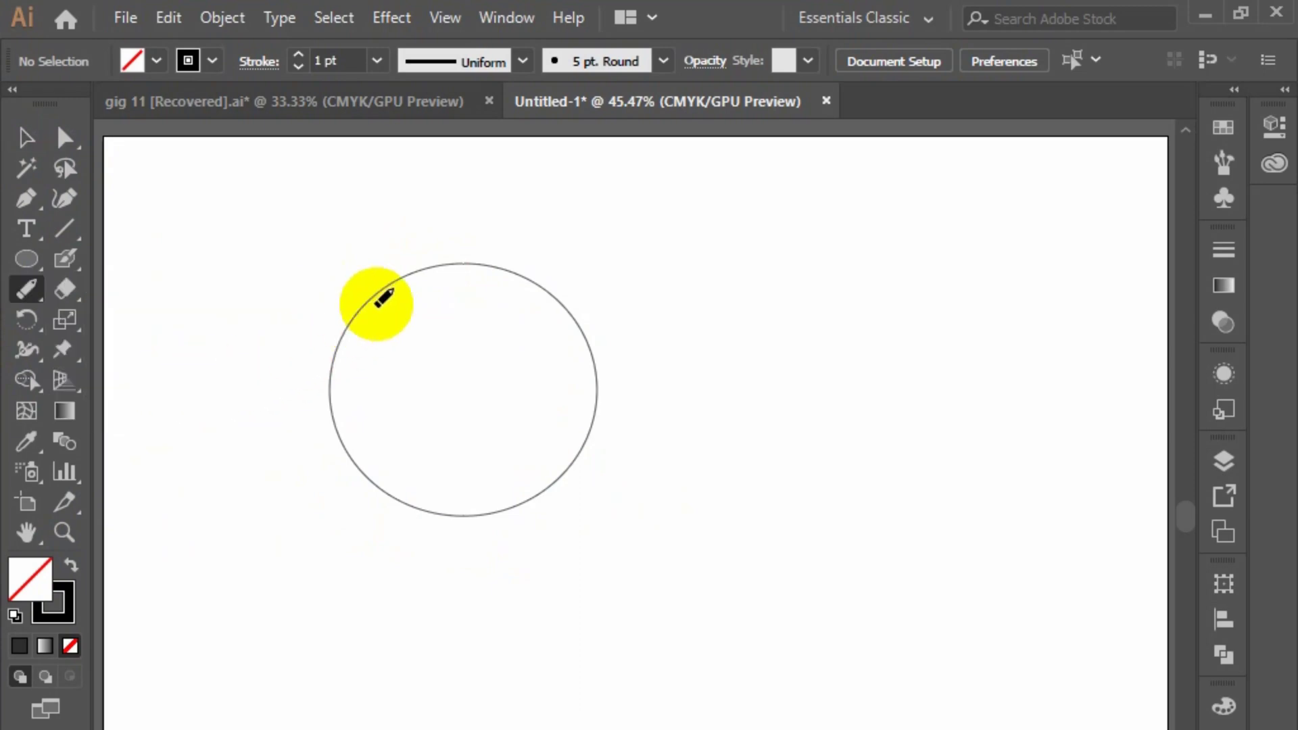
drag(405, 275, 358, 314)
click(26, 137)
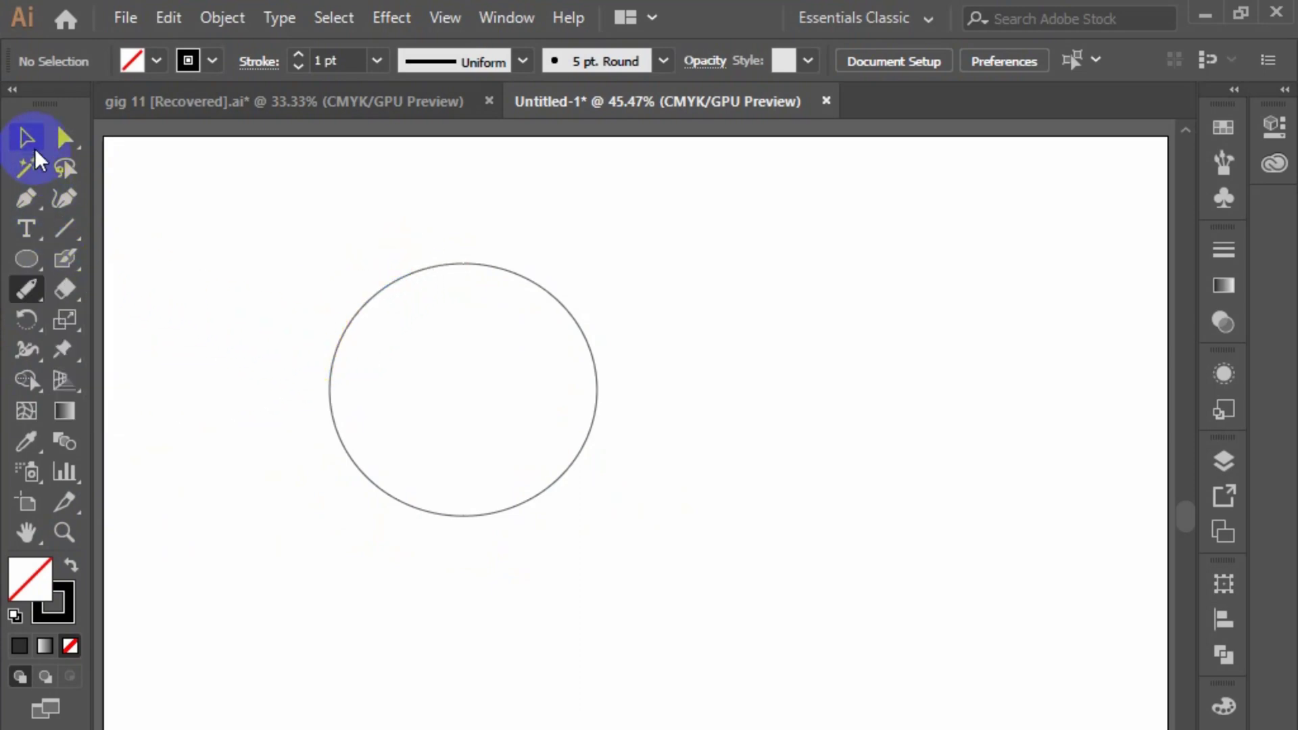
drag(232, 203, 404, 409)
drag(25, 297, 151, 379)
mouse_move(430, 273)
mouse_down()
mouse_move(313, 342)
mouse_move(326, 357)
mouse_up()
drag(593, 331, 580, 441)
mouse_move(386, 491)
mouse_down()
mouse_move(379, 477)
mouse_move(428, 515)
mouse_up()
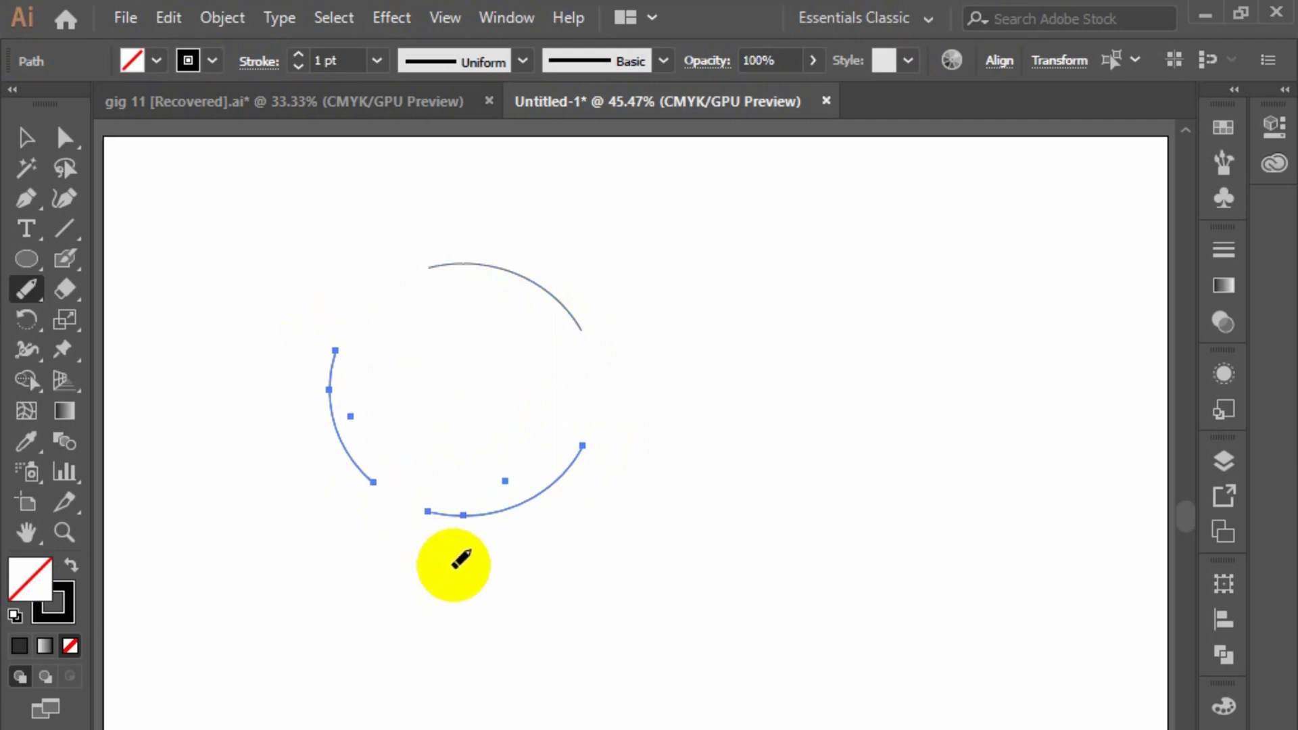
Step: Draw a rectangle beside the broken circle, erase gaps in all four sides with the Path Eraser tool, and deselect it
mouse_move(26, 259)
mouse_down()
mouse_move(110, 237)
mouse_move(128, 258)
mouse_up()
drag(691, 273, 955, 466)
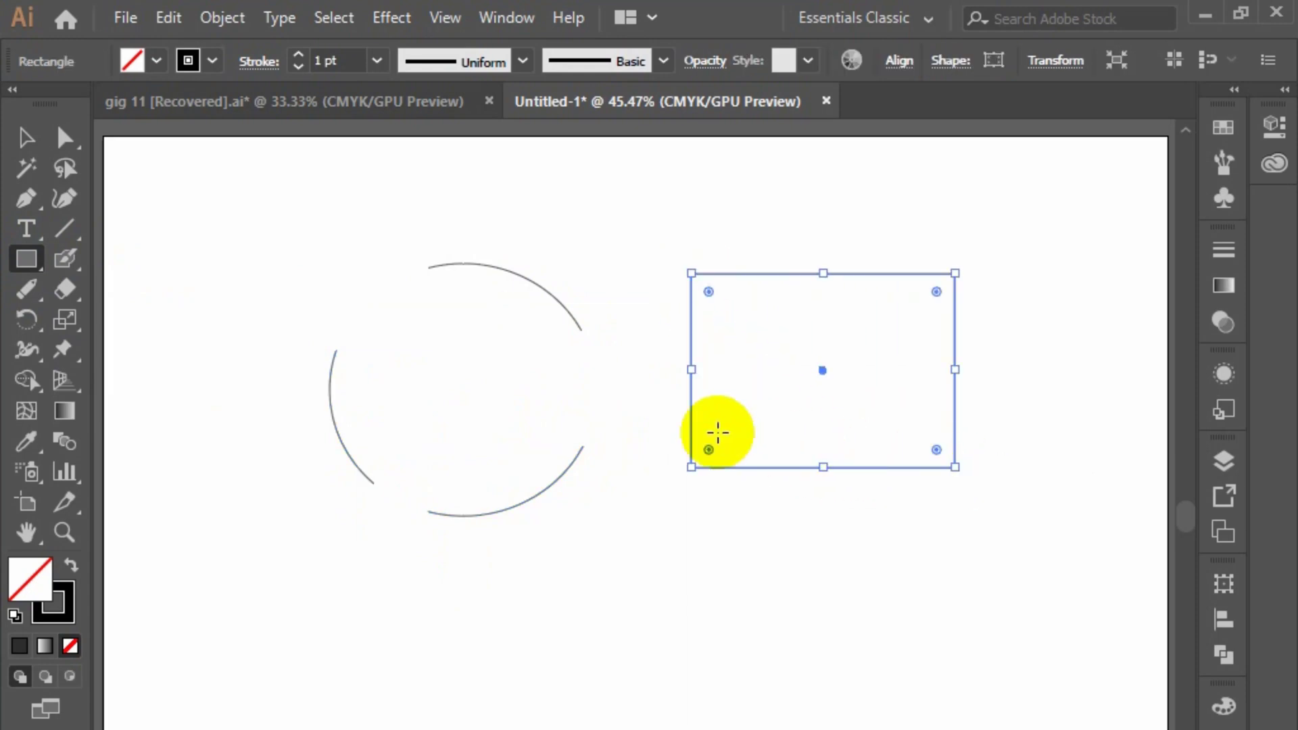
click(27, 291)
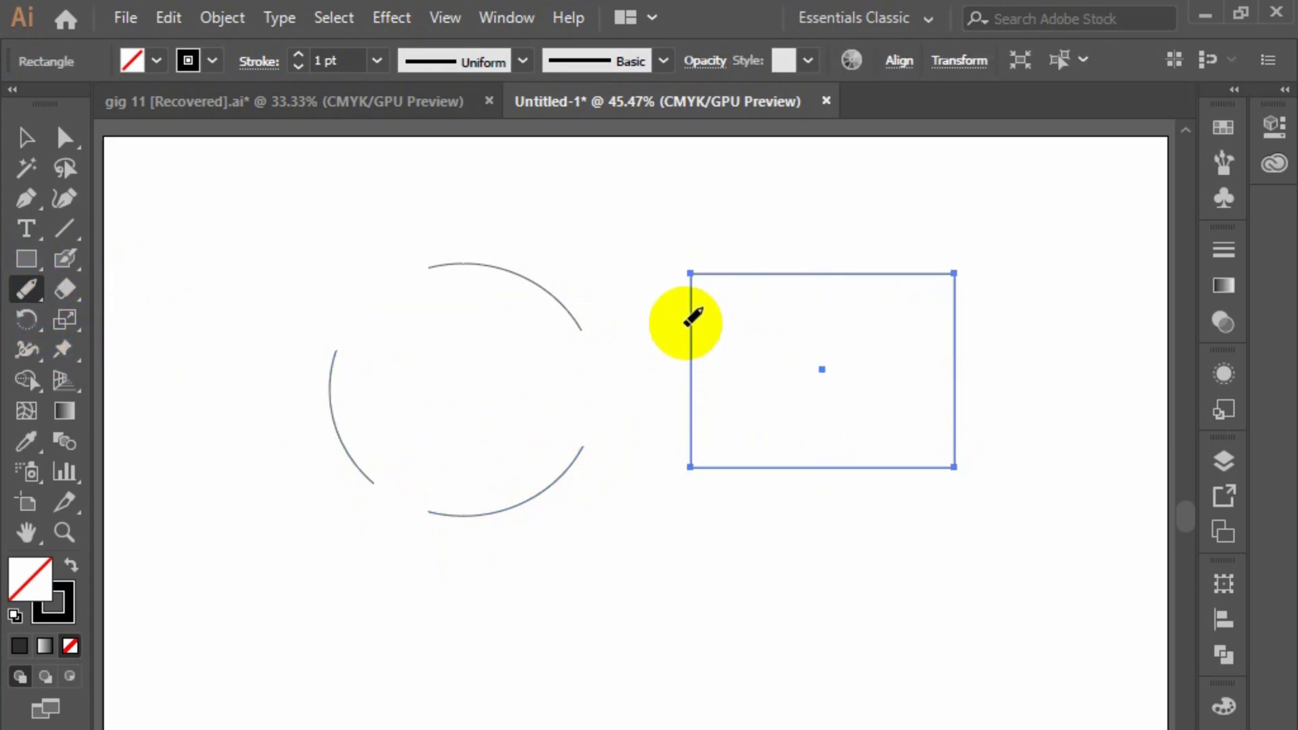
drag(684, 319, 689, 413)
mouse_move(808, 270)
mouse_down()
mouse_move(823, 281)
mouse_move(872, 274)
mouse_up()
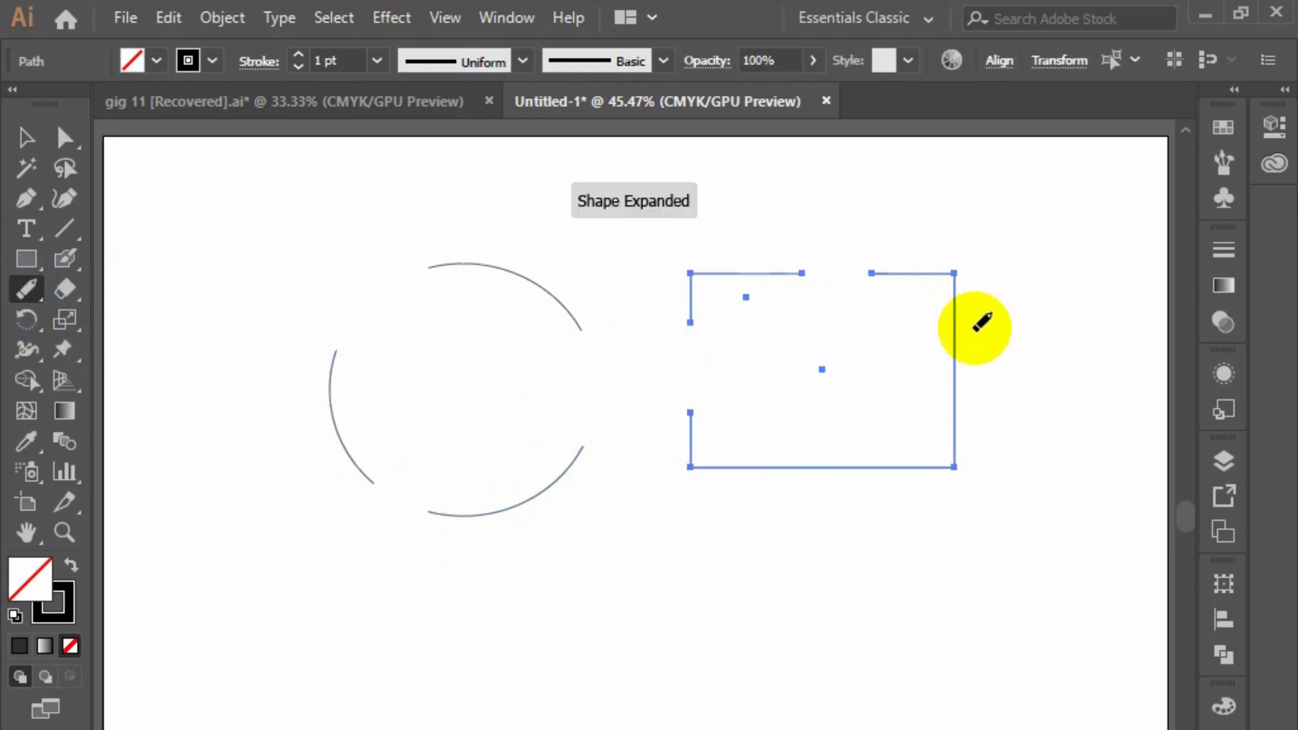
drag(960, 318, 956, 412)
drag(760, 458, 876, 468)
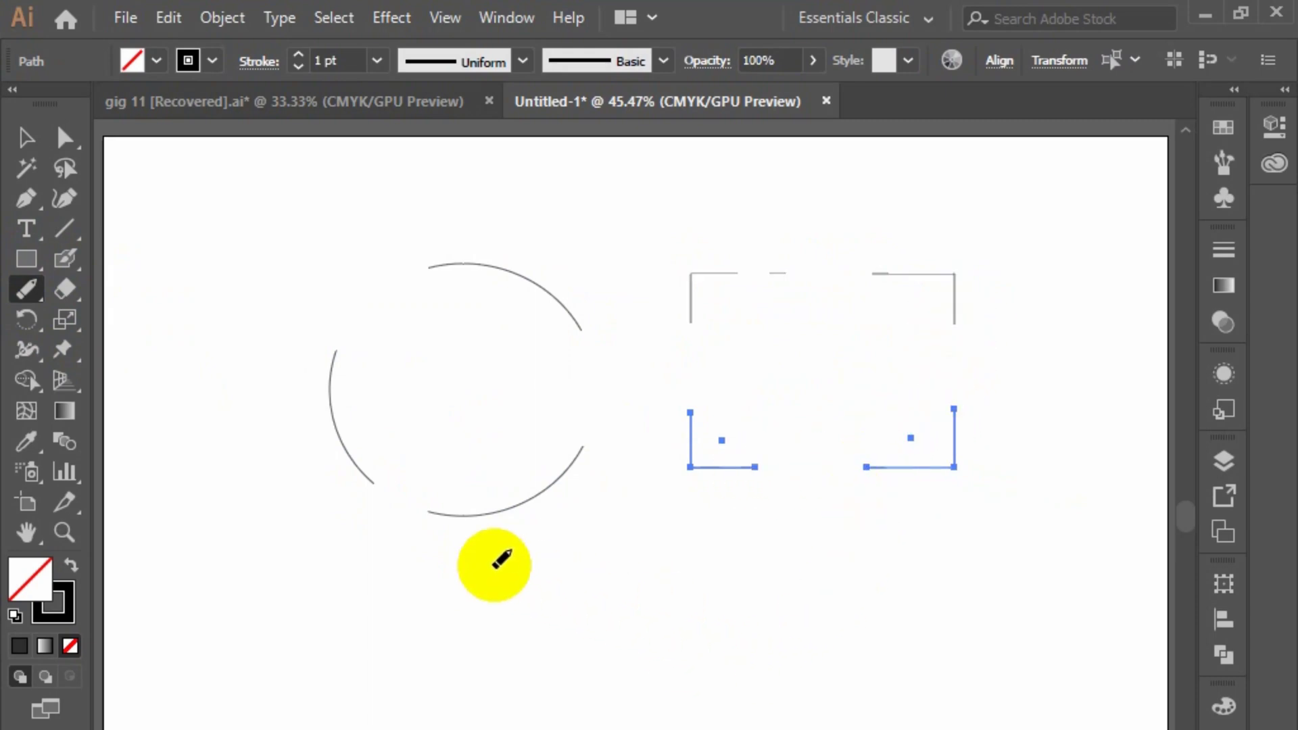
click(26, 137)
click(238, 290)
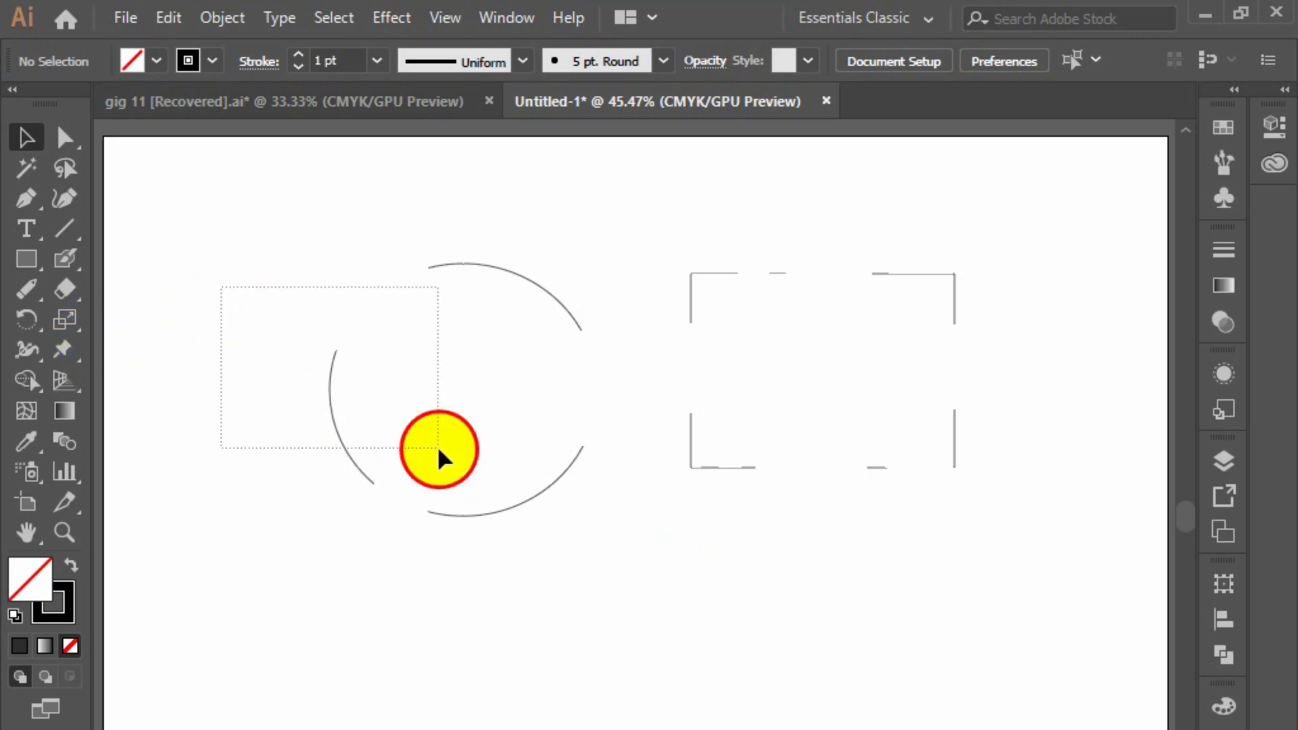
Step: Close the three gaps between the circle's arcs with the Join tool
drag(438, 449, 453, 495)
drag(11, 303, 193, 408)
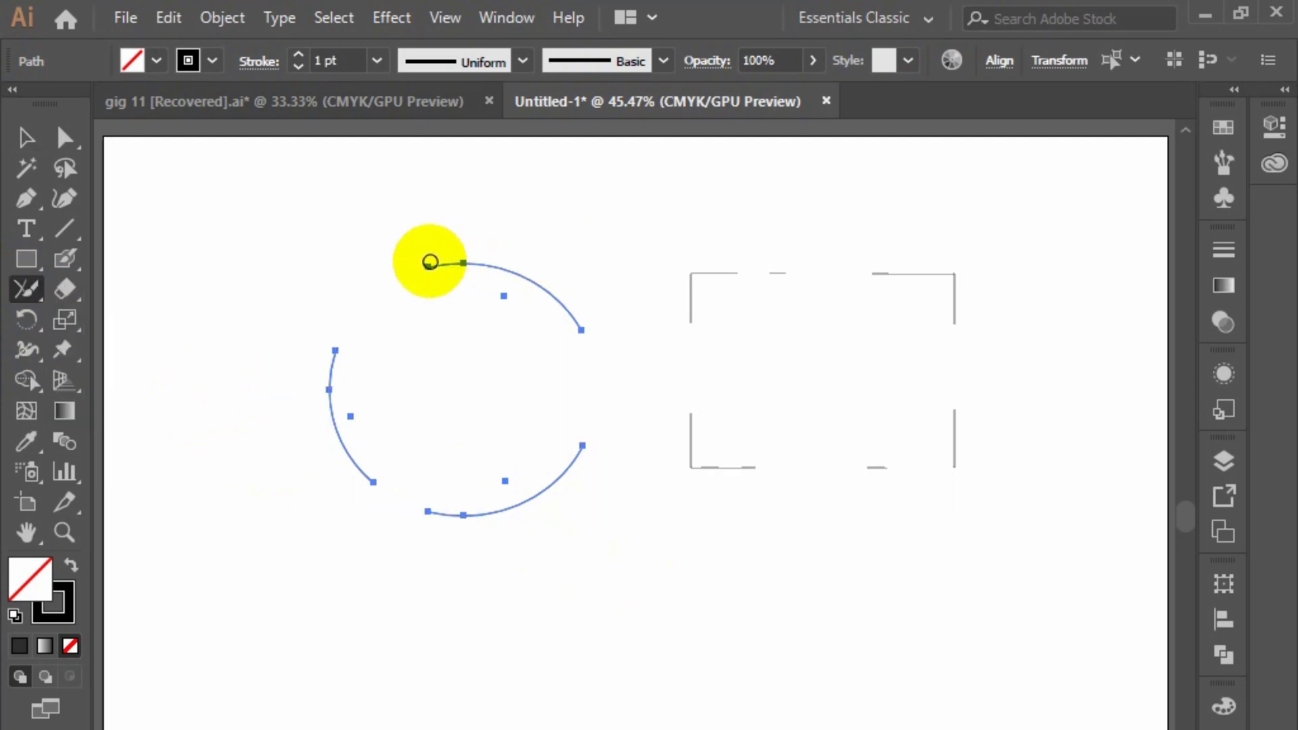
mouse_move(432, 263)
mouse_down()
mouse_move(392, 284)
mouse_move(345, 351)
mouse_move(368, 450)
mouse_up()
click(376, 481)
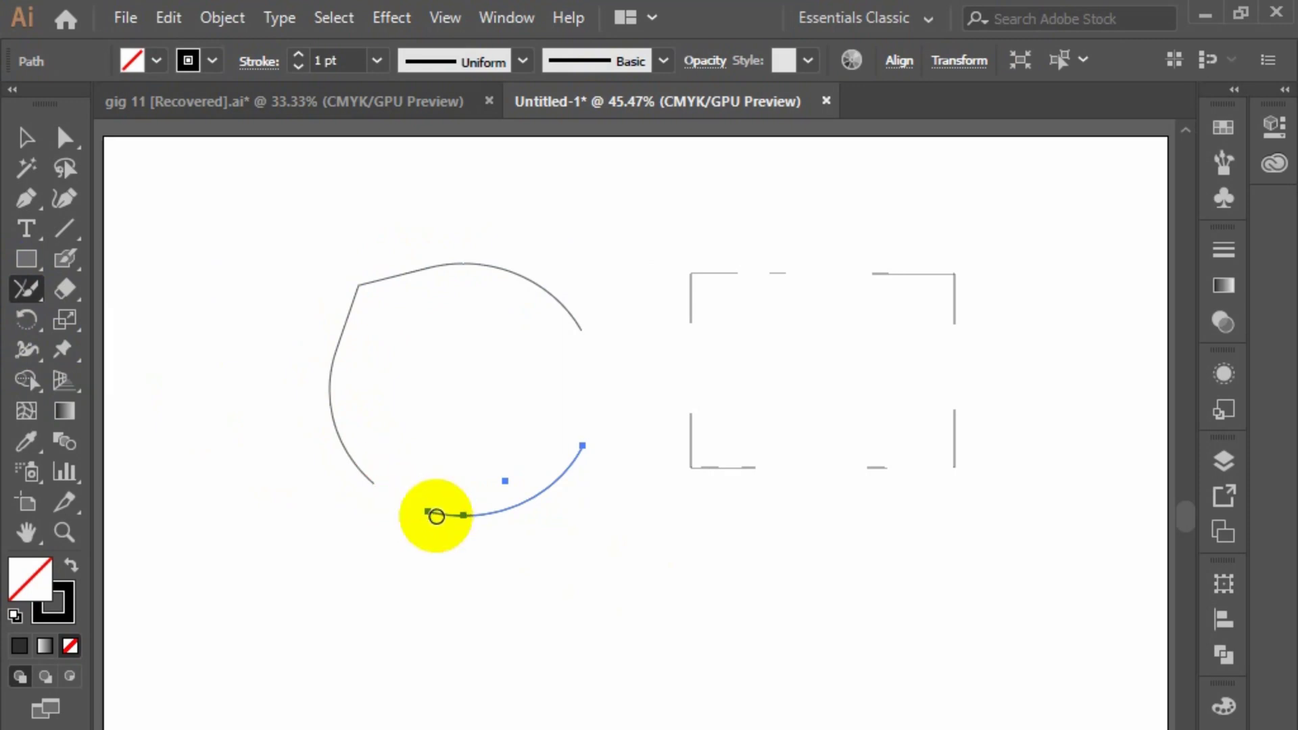
click(354, 282)
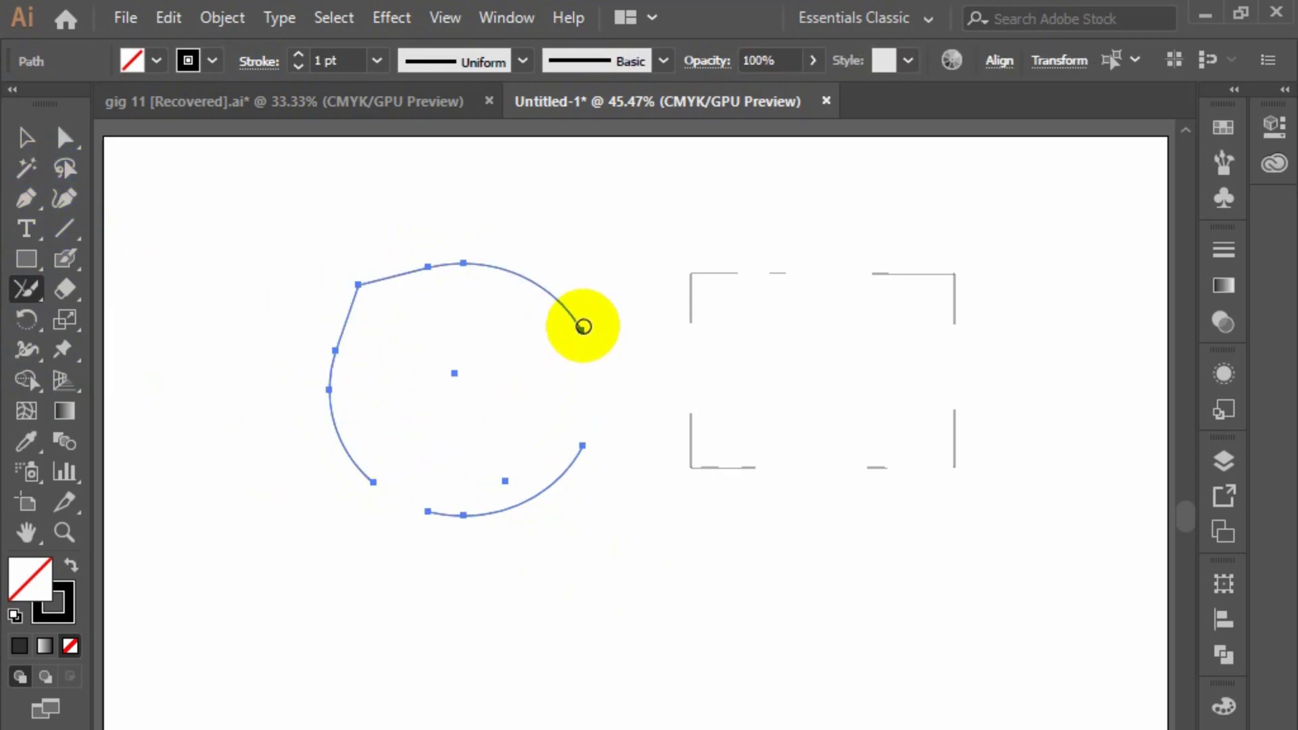
mouse_move(580, 327)
mouse_down()
mouse_move(592, 394)
mouse_move(576, 458)
mouse_up()
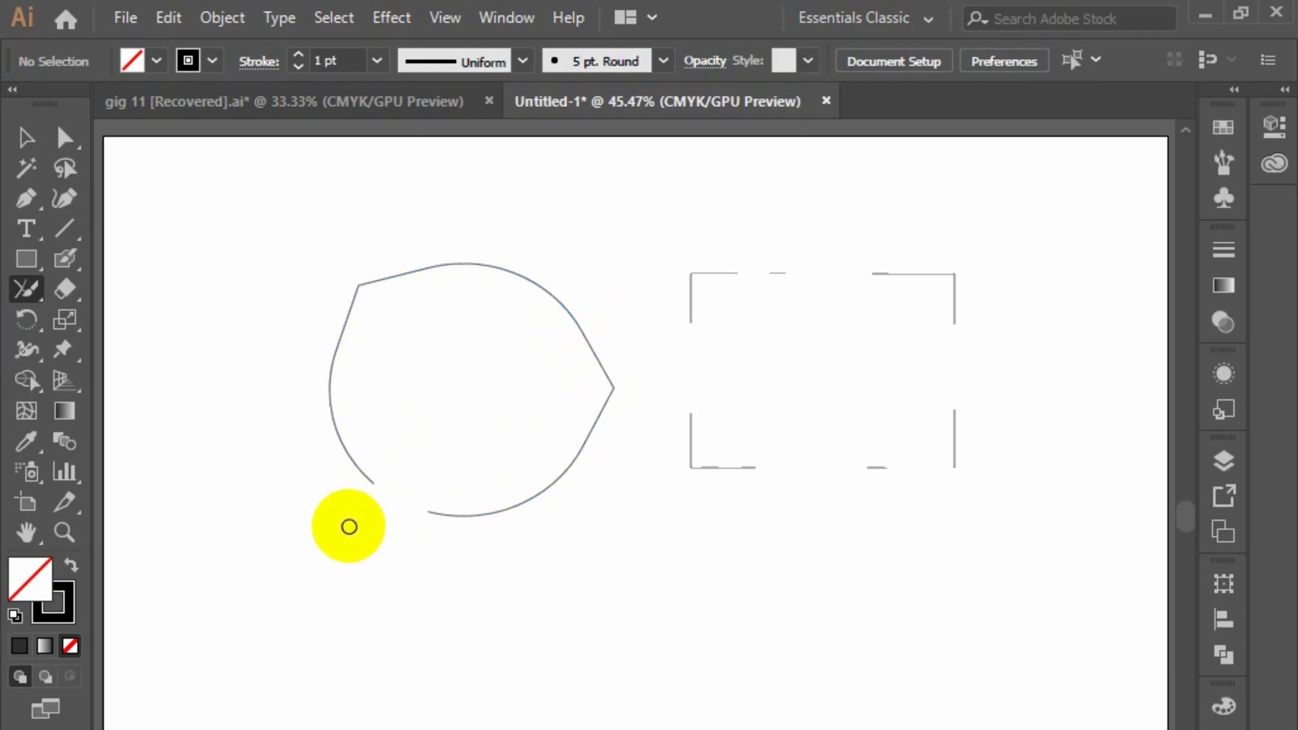
drag(370, 480, 457, 545)
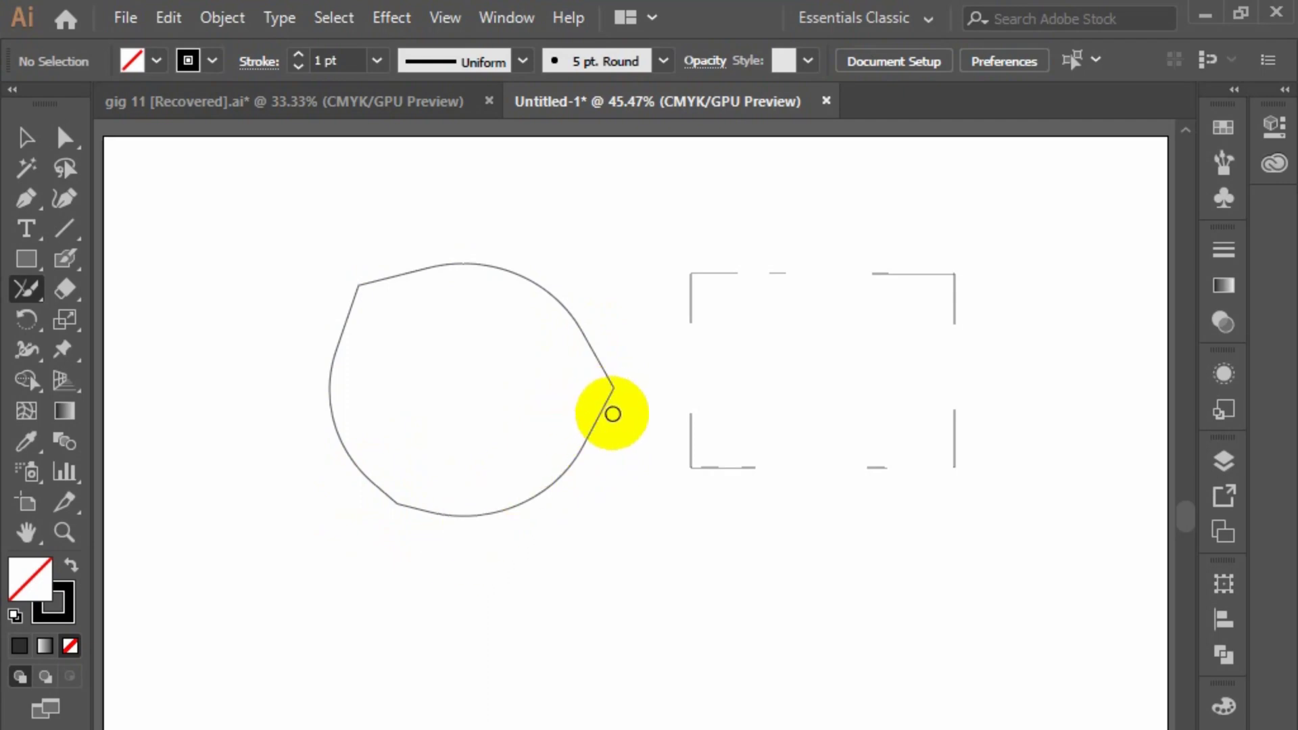
Step: Select the rejoined circle outline and round off its sharp upper-left corner with the Smooth tool
drag(26, 289, 21, 133)
click(24, 135)
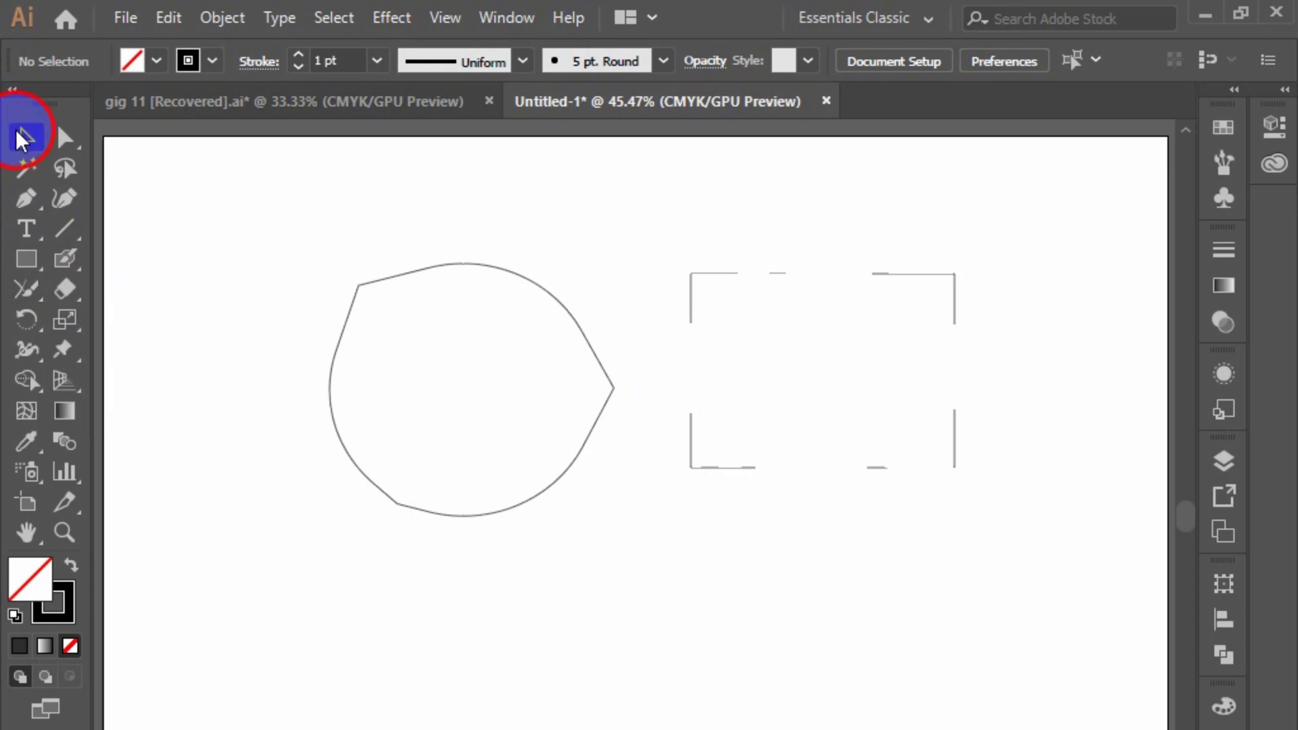
drag(206, 212, 378, 399)
drag(27, 294, 150, 341)
mouse_move(362, 287)
mouse_down()
mouse_move(324, 355)
mouse_move(383, 272)
mouse_move(318, 364)
mouse_move(370, 298)
mouse_up()
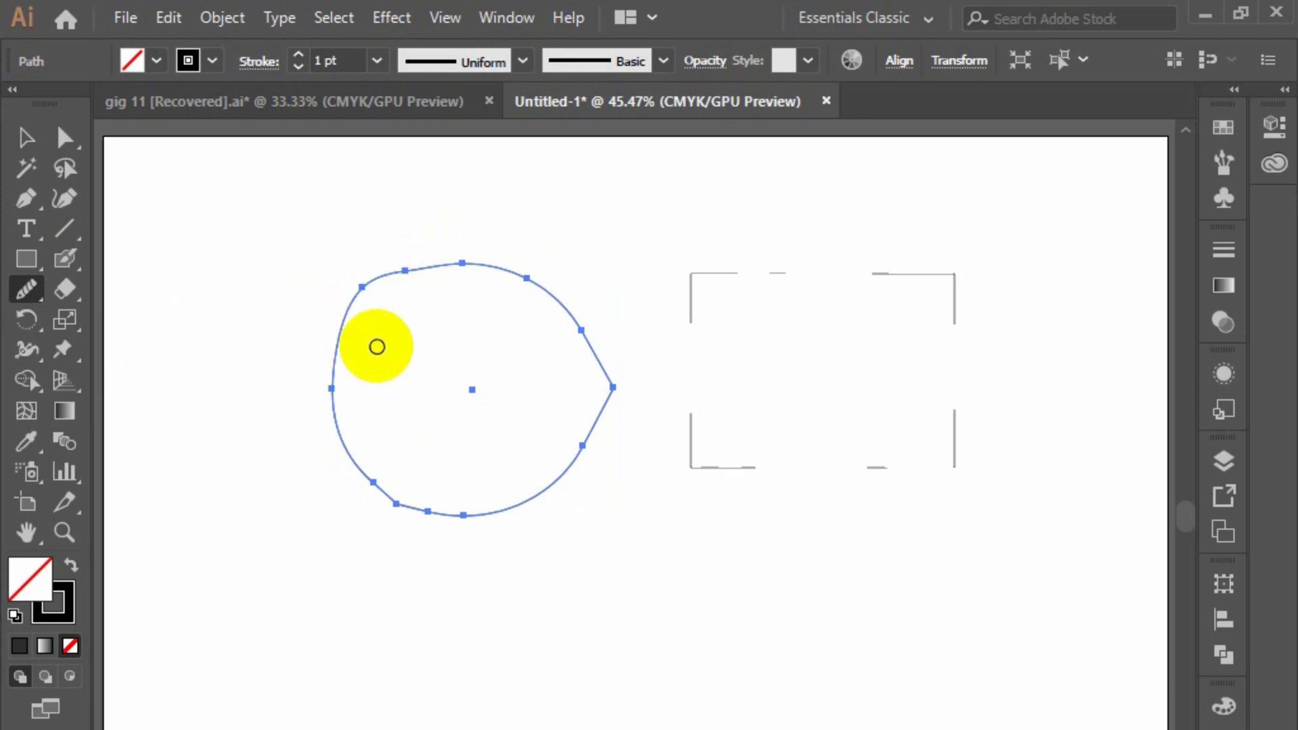
Step: Soften the right, lower-left and upper-left corners of the rejoined circle outline with the Smooth tool
mouse_move(597, 341)
mouse_down()
mouse_move(600, 453)
mouse_move(614, 367)
mouse_move(602, 428)
mouse_up()
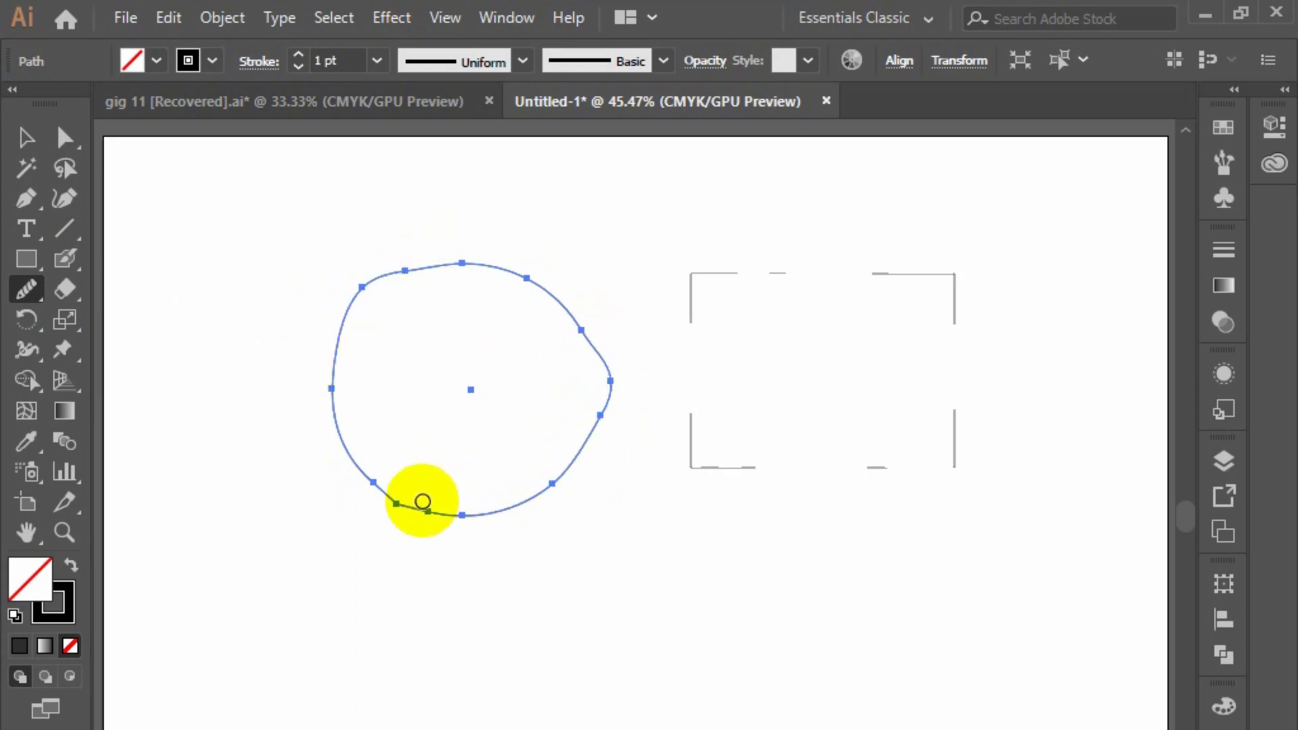
drag(423, 501, 376, 485)
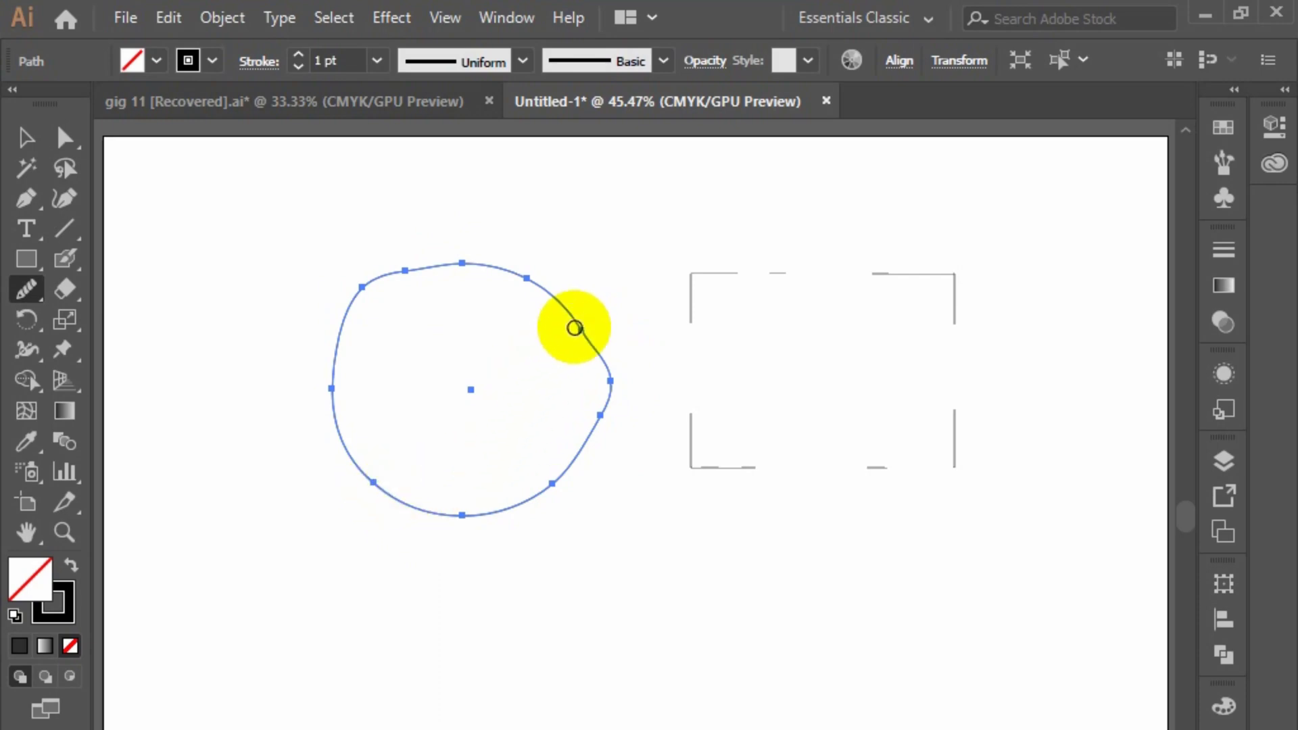
mouse_move(589, 344)
mouse_down()
mouse_move(608, 400)
mouse_move(582, 423)
mouse_move(595, 376)
mouse_move(594, 429)
mouse_up()
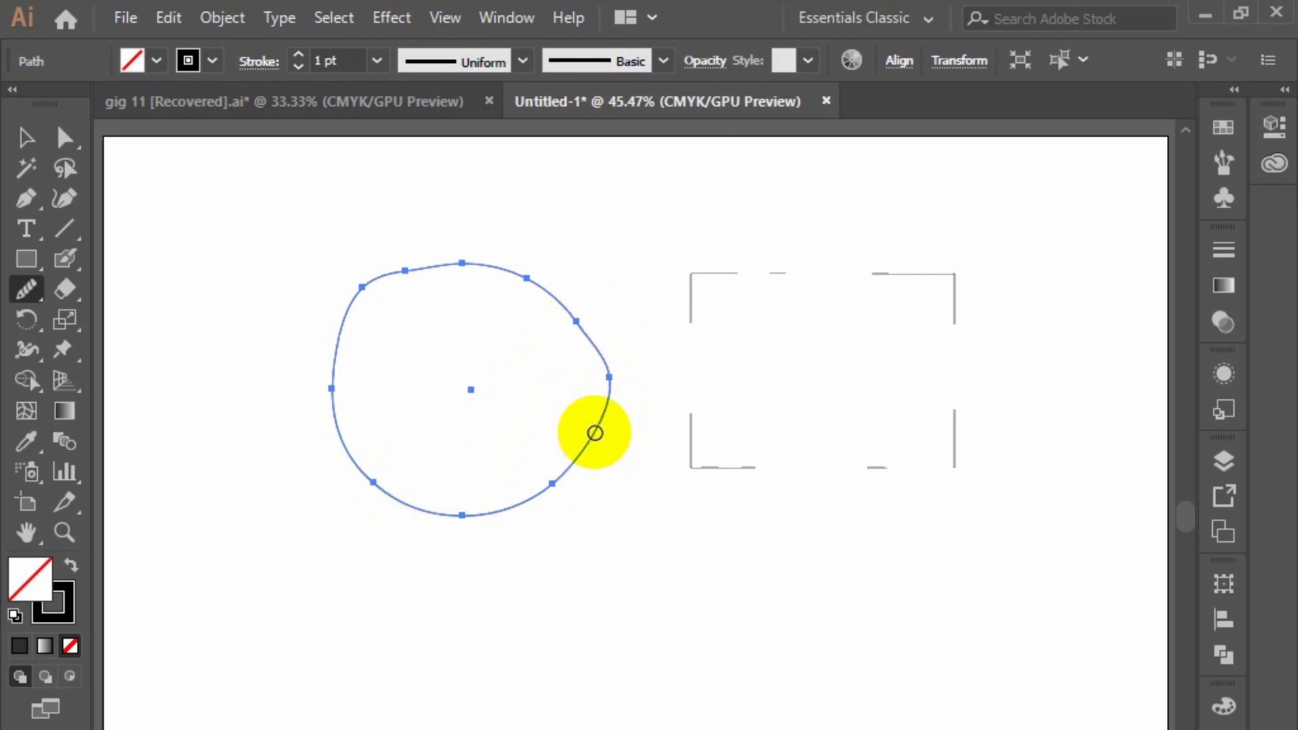
mouse_move(389, 274)
mouse_down()
mouse_move(330, 342)
mouse_move(338, 363)
mouse_up()
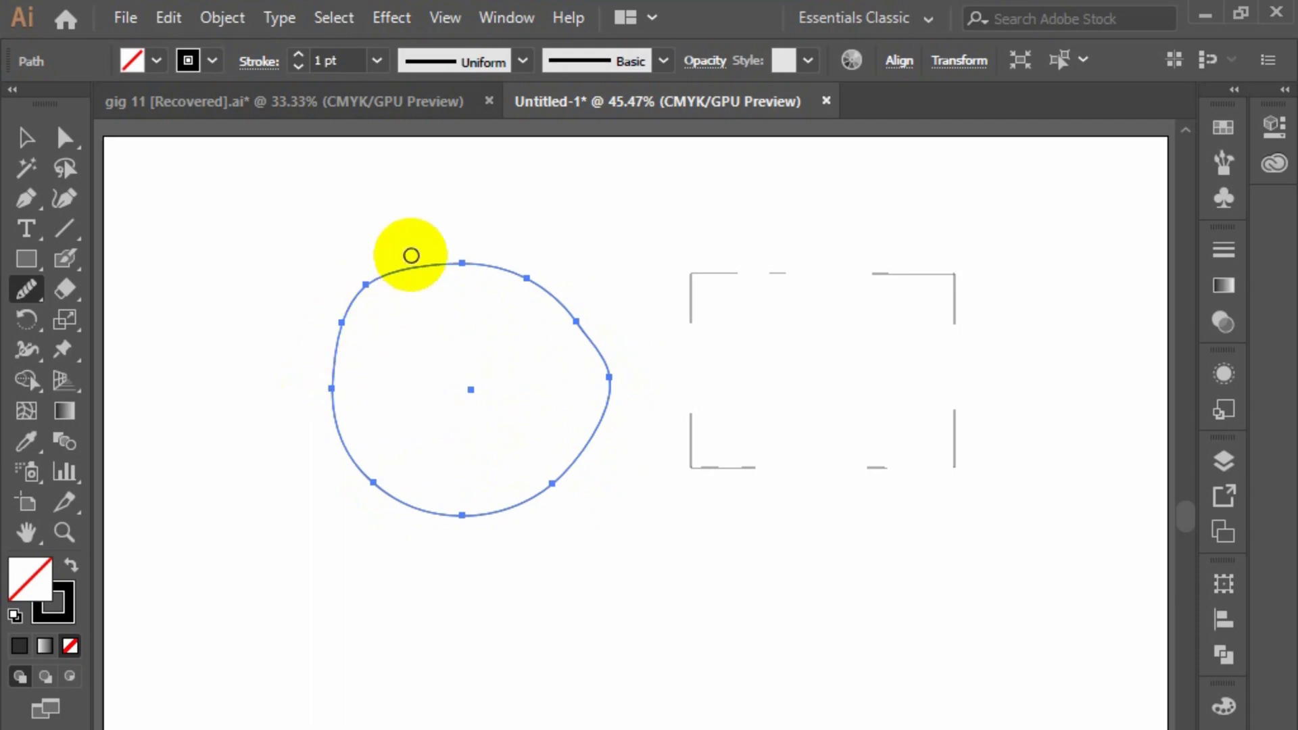
drag(409, 257, 341, 382)
mouse_move(464, 246)
mouse_down()
mouse_move(385, 298)
mouse_move(316, 382)
mouse_up()
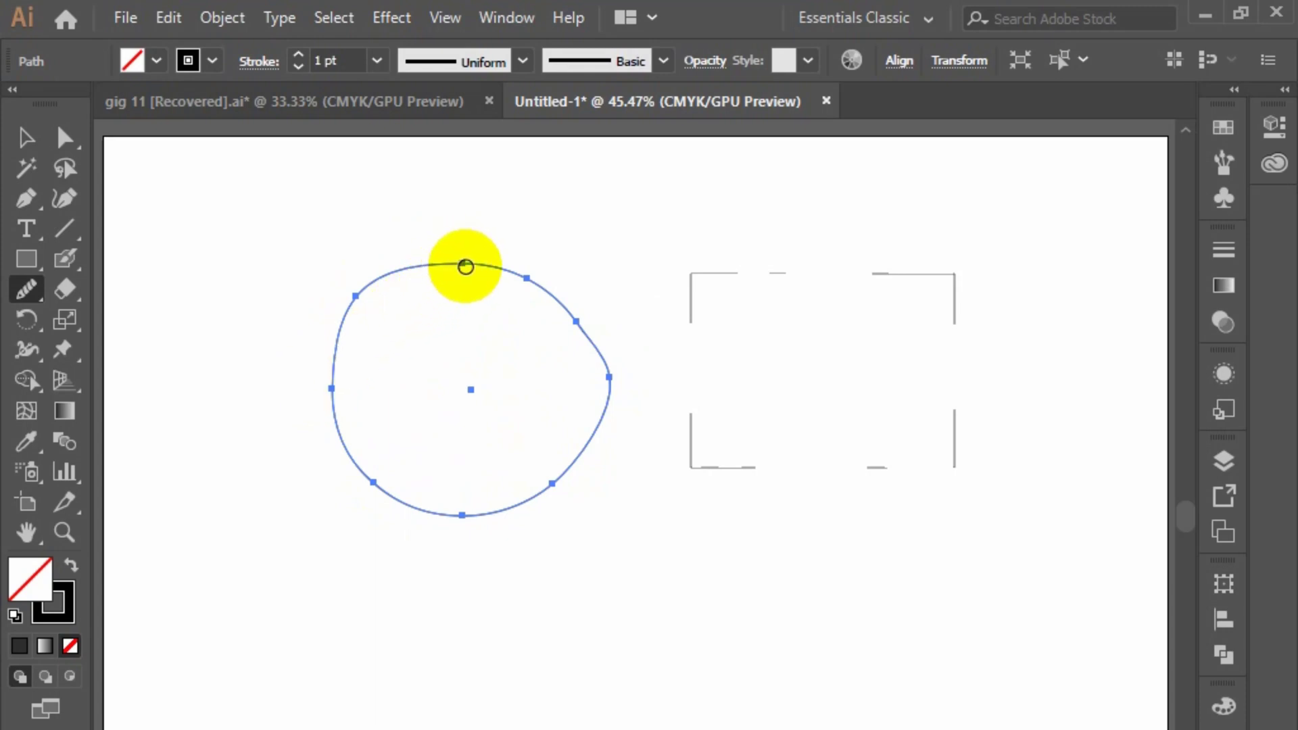
Step: Smooth repeatedly around the whole outline until it forms an even, nearly round circle
click(466, 267)
click(524, 280)
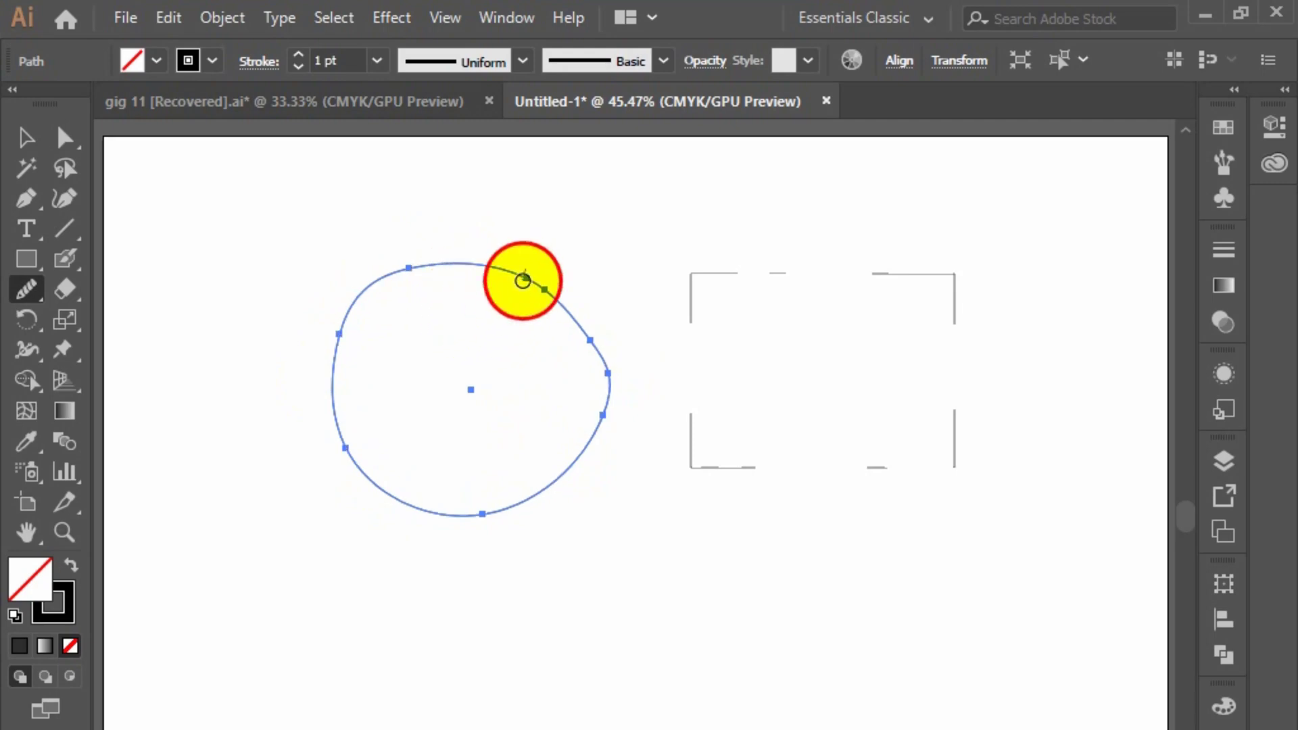
click(527, 280)
click(527, 279)
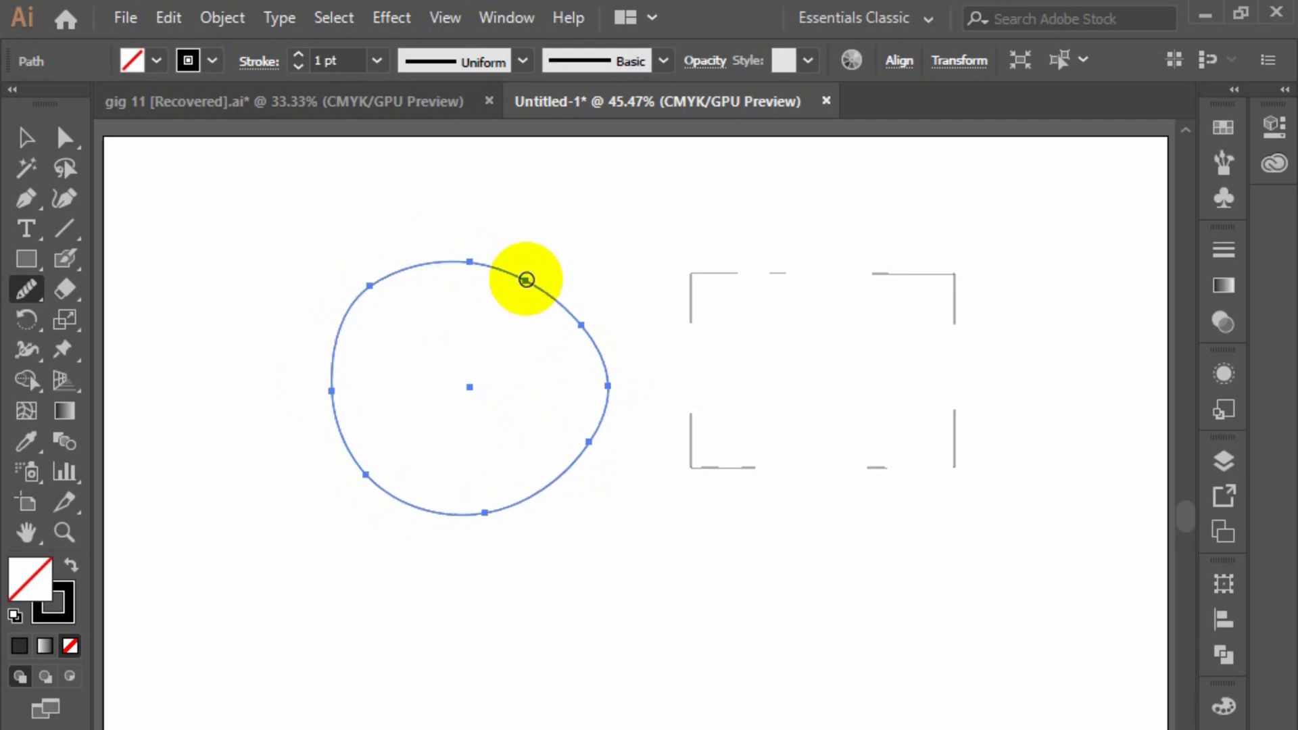
click(526, 279)
click(525, 280)
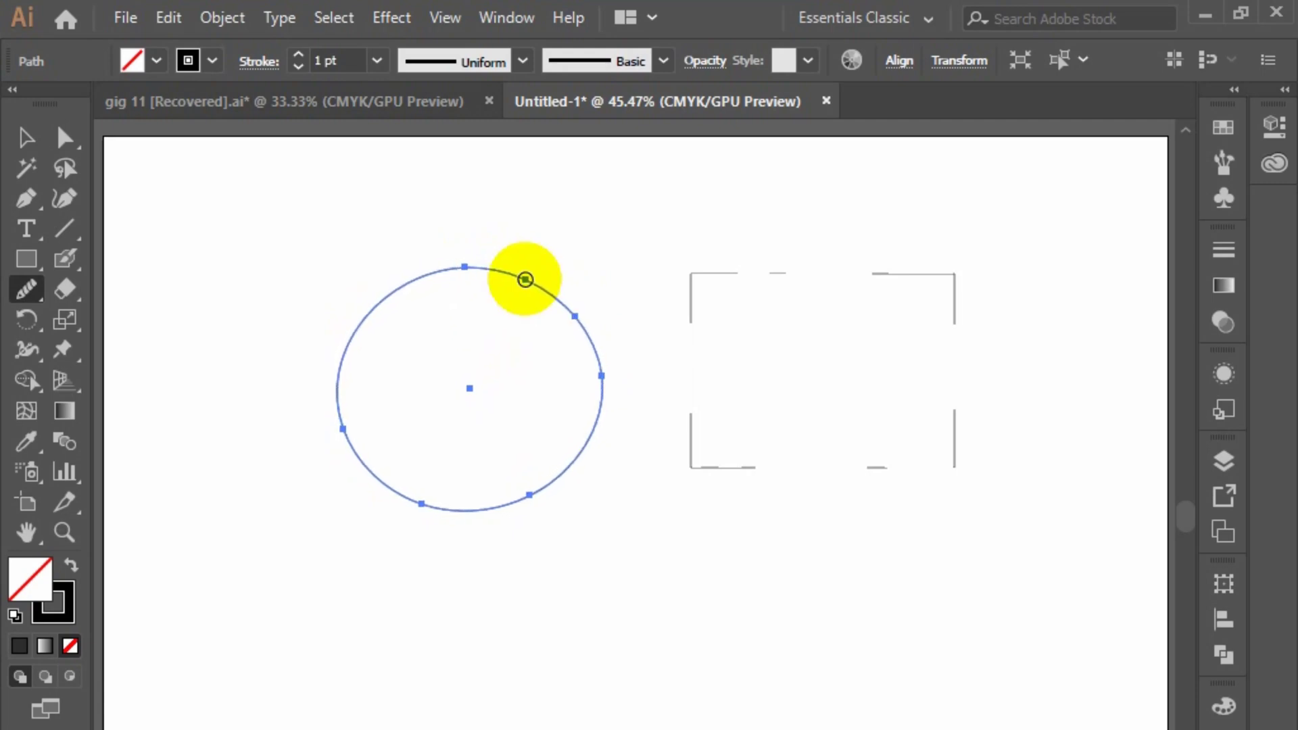
Step: Select the smoothed circle together with the broken rectangle and delete both from the artboard
drag(25, 291, 147, 297)
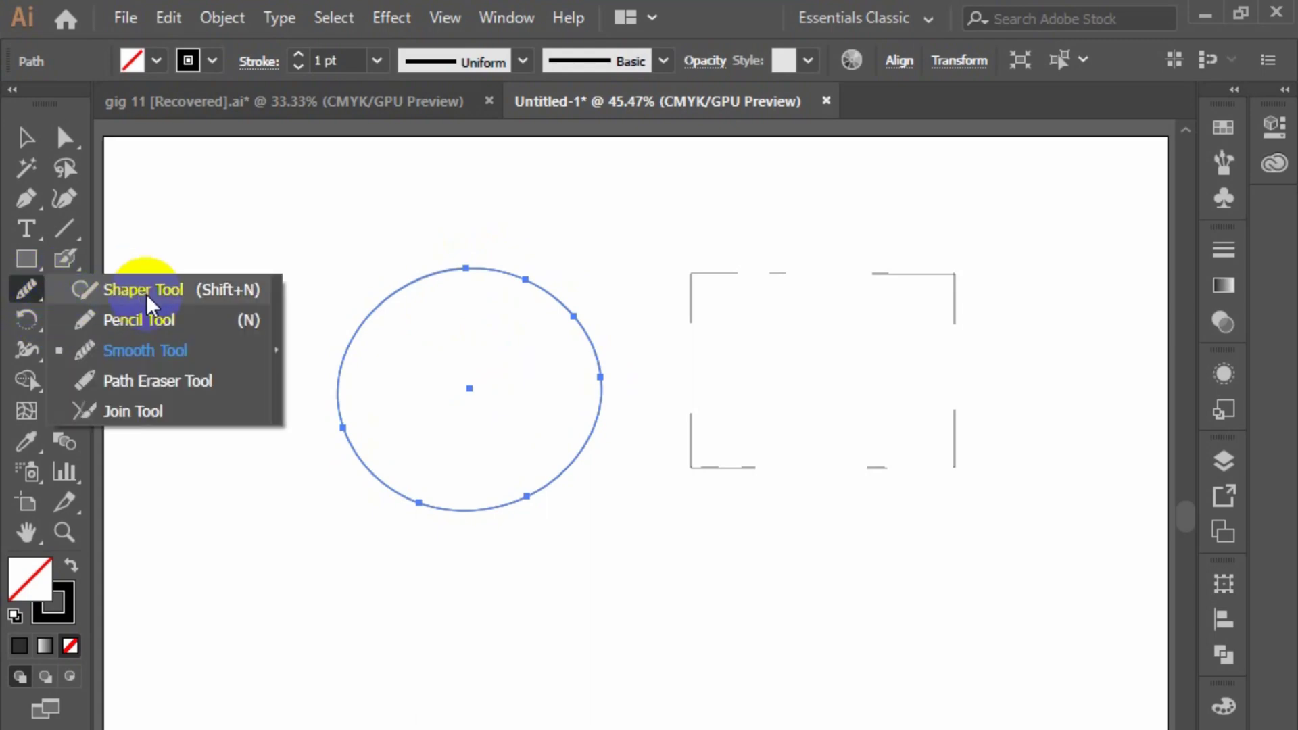
click(25, 138)
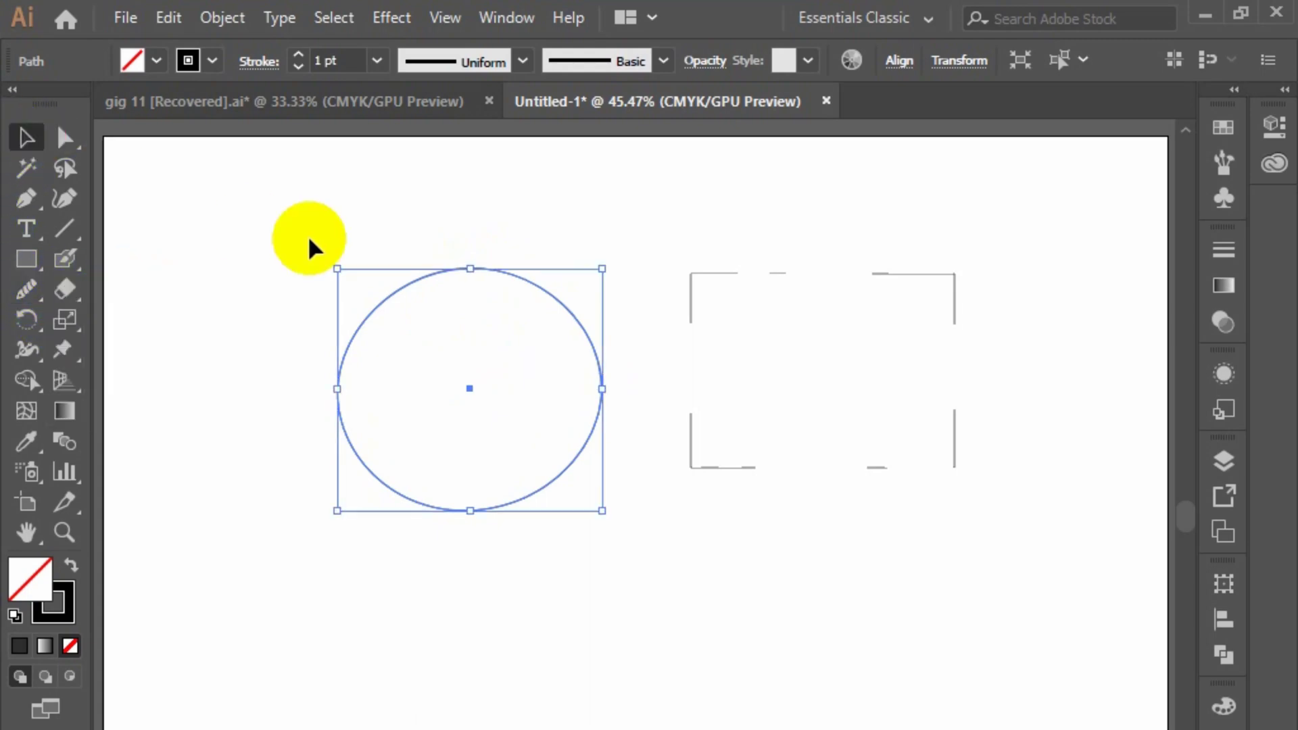
drag(308, 242, 914, 574)
key(Delete)
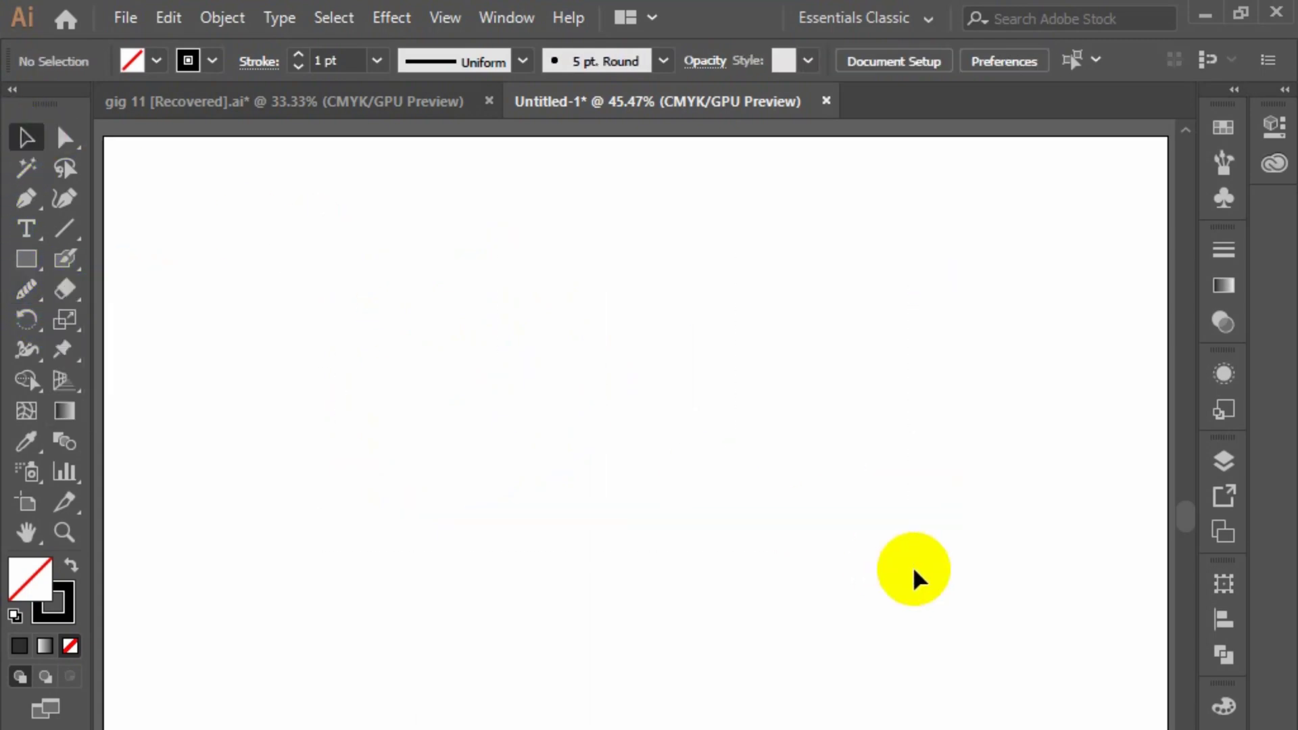
Step: Draw a slanted straight line, a tall ellipse and a square side by side with the Shaper tool
drag(25, 292, 143, 289)
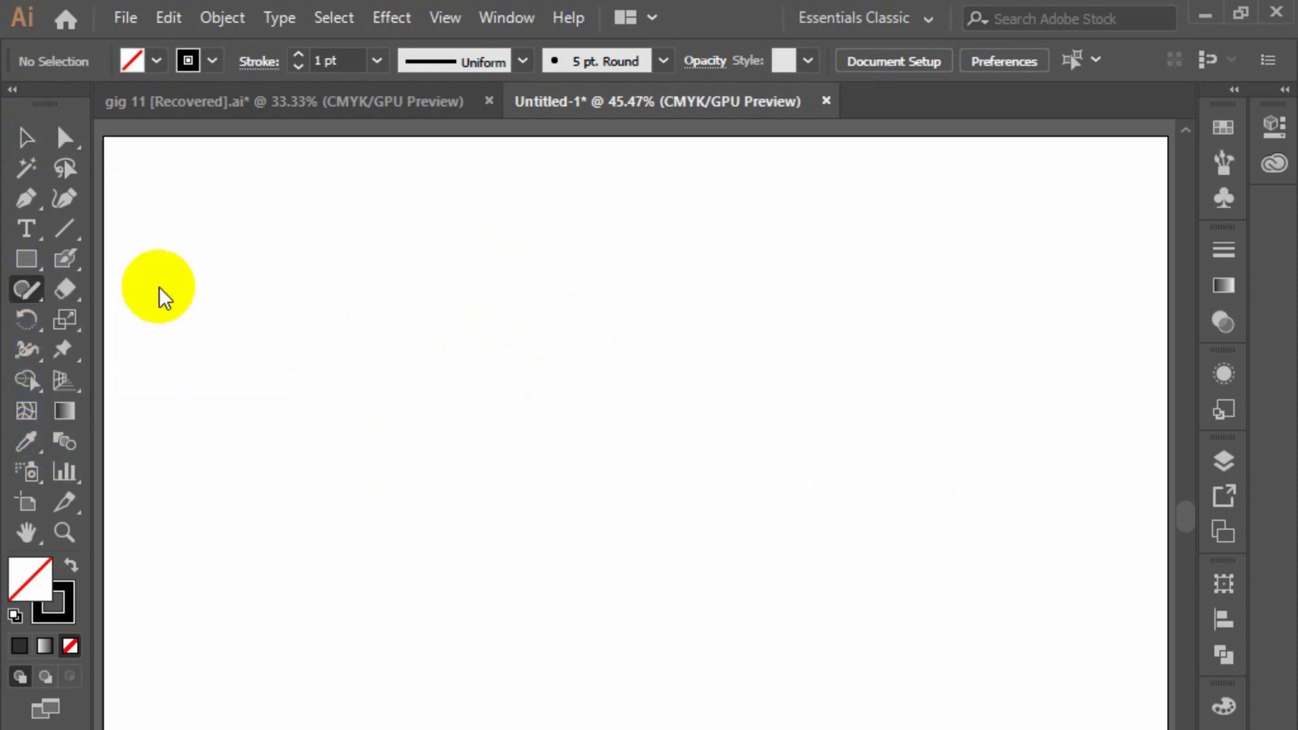
drag(190, 201, 156, 445)
mouse_move(224, 245)
mouse_down()
mouse_move(297, 332)
mouse_move(244, 224)
mouse_up()
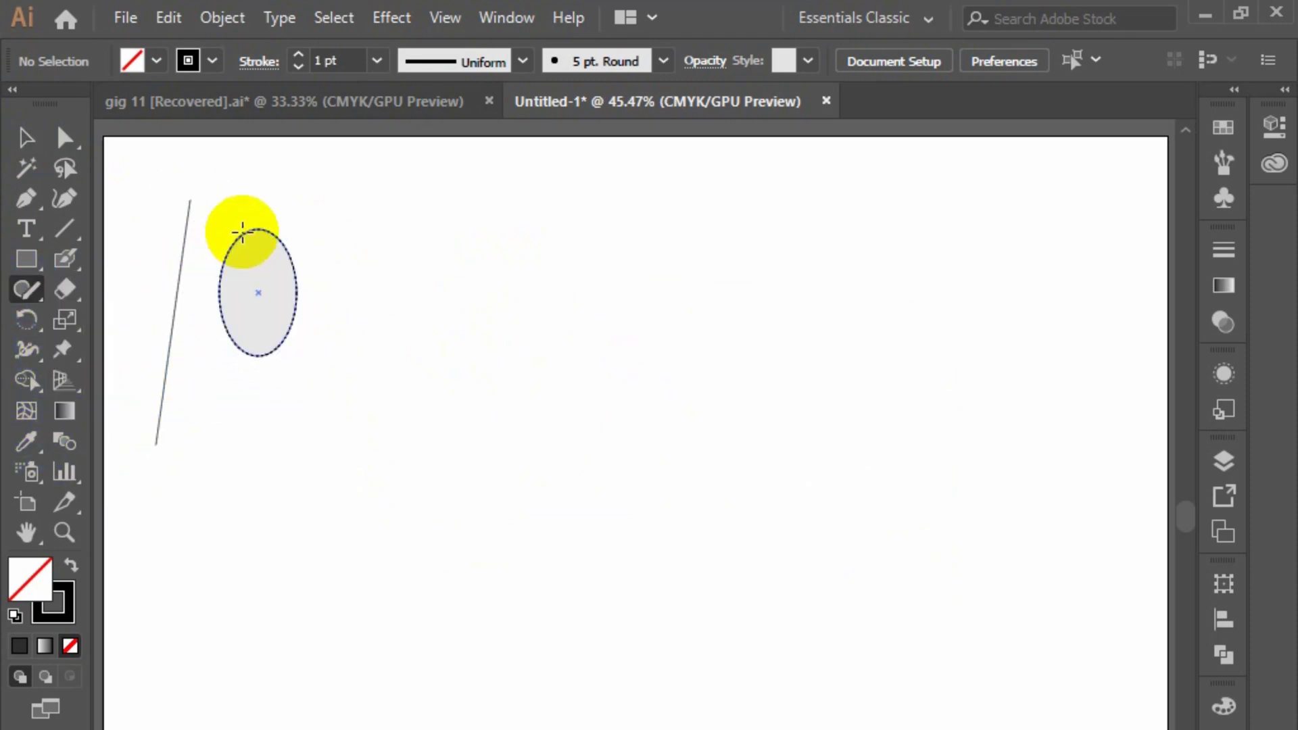
mouse_move(328, 230)
mouse_down()
mouse_move(423, 311)
mouse_move(339, 244)
mouse_up()
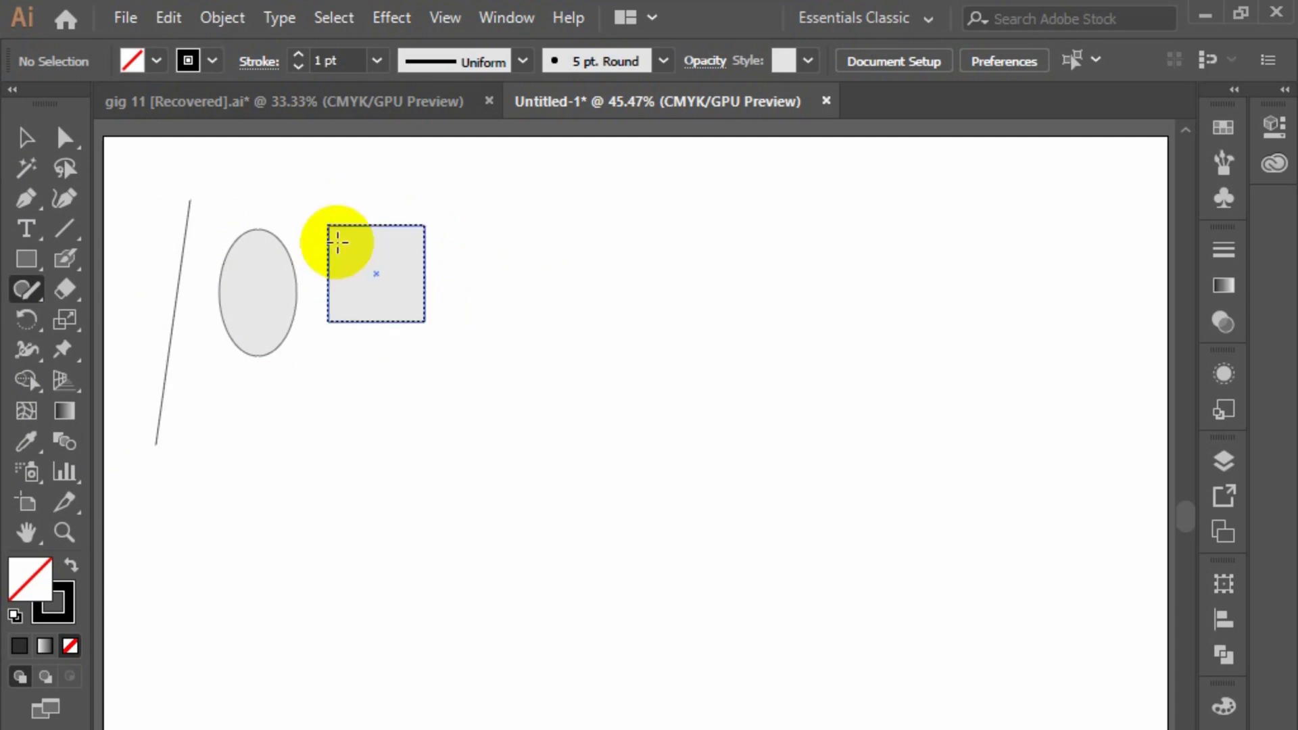
Step: Draw a closed freeform shape and an open heart-like path beside the square with the Pencil tool
click(26, 297)
click(154, 323)
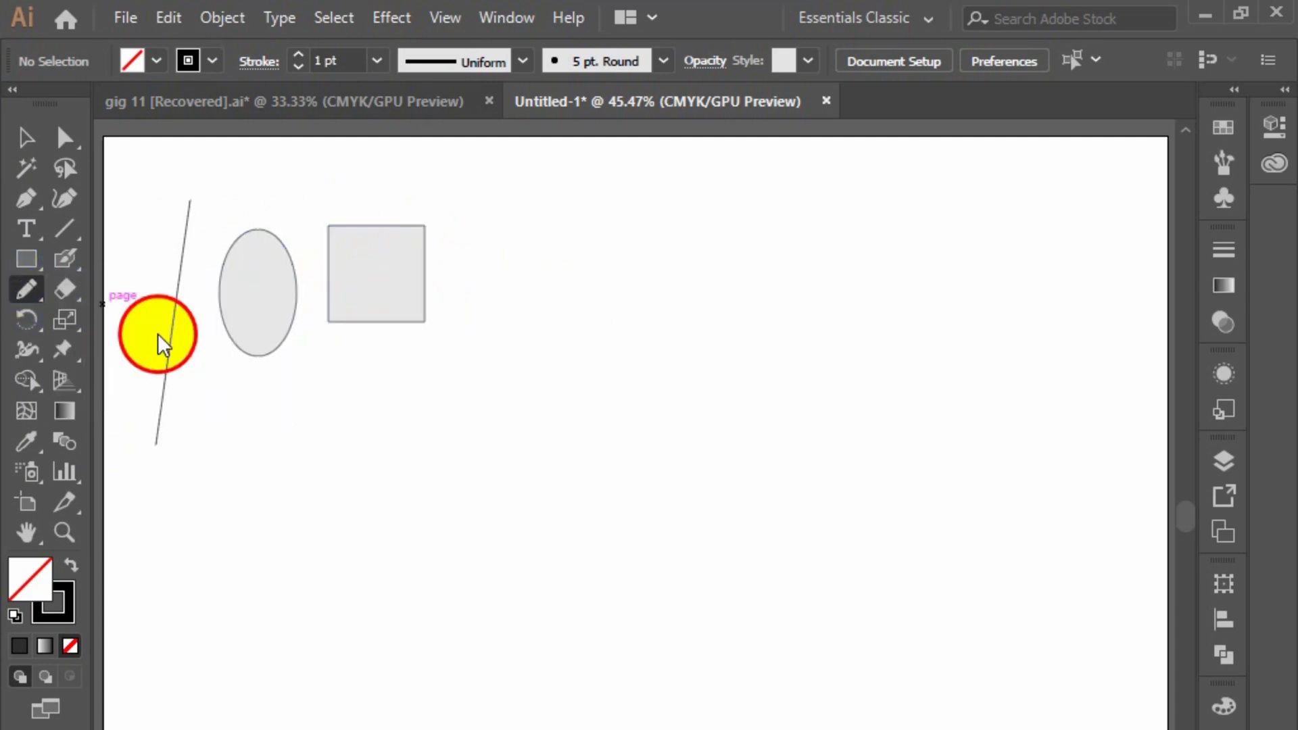
mouse_move(501, 284)
mouse_down()
mouse_move(562, 220)
mouse_move(574, 307)
mouse_move(513, 322)
mouse_move(498, 285)
mouse_up()
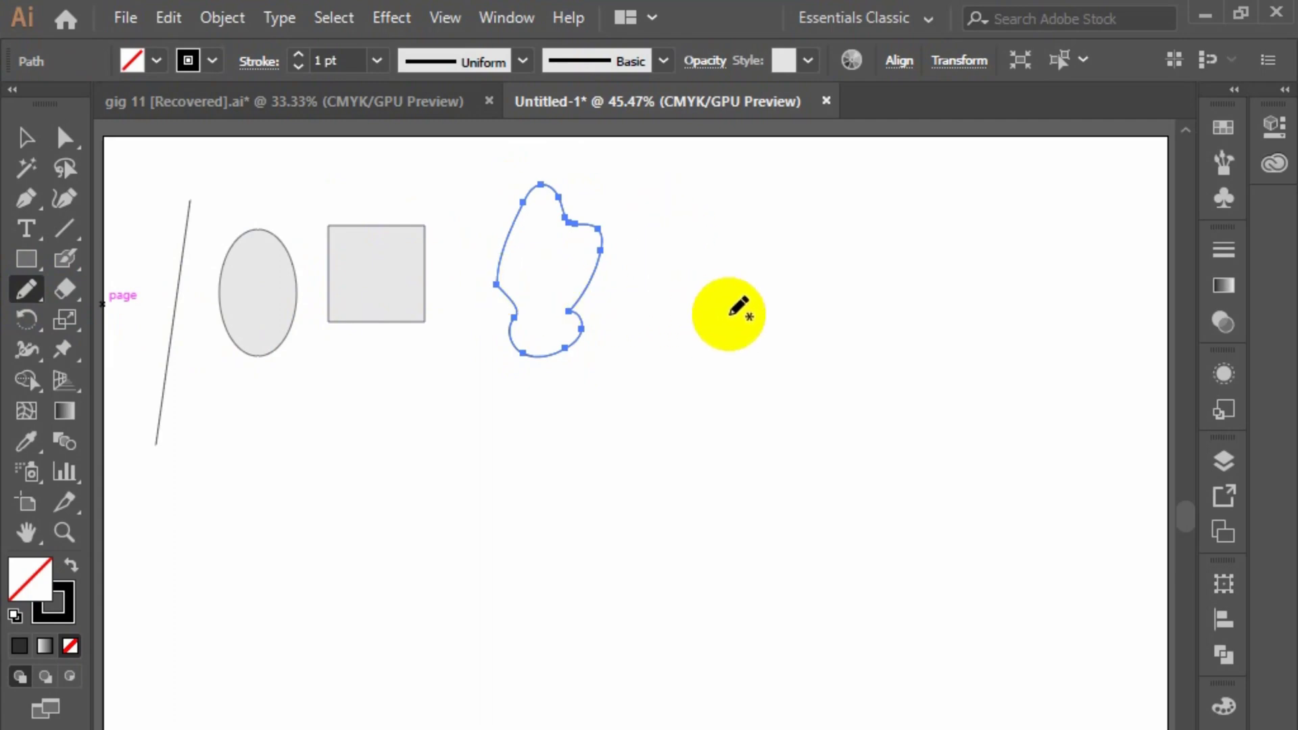
mouse_move(734, 317)
mouse_down()
mouse_move(699, 254)
mouse_move(714, 204)
mouse_move(738, 229)
mouse_move(775, 198)
mouse_move(788, 288)
mouse_move(753, 307)
mouse_up()
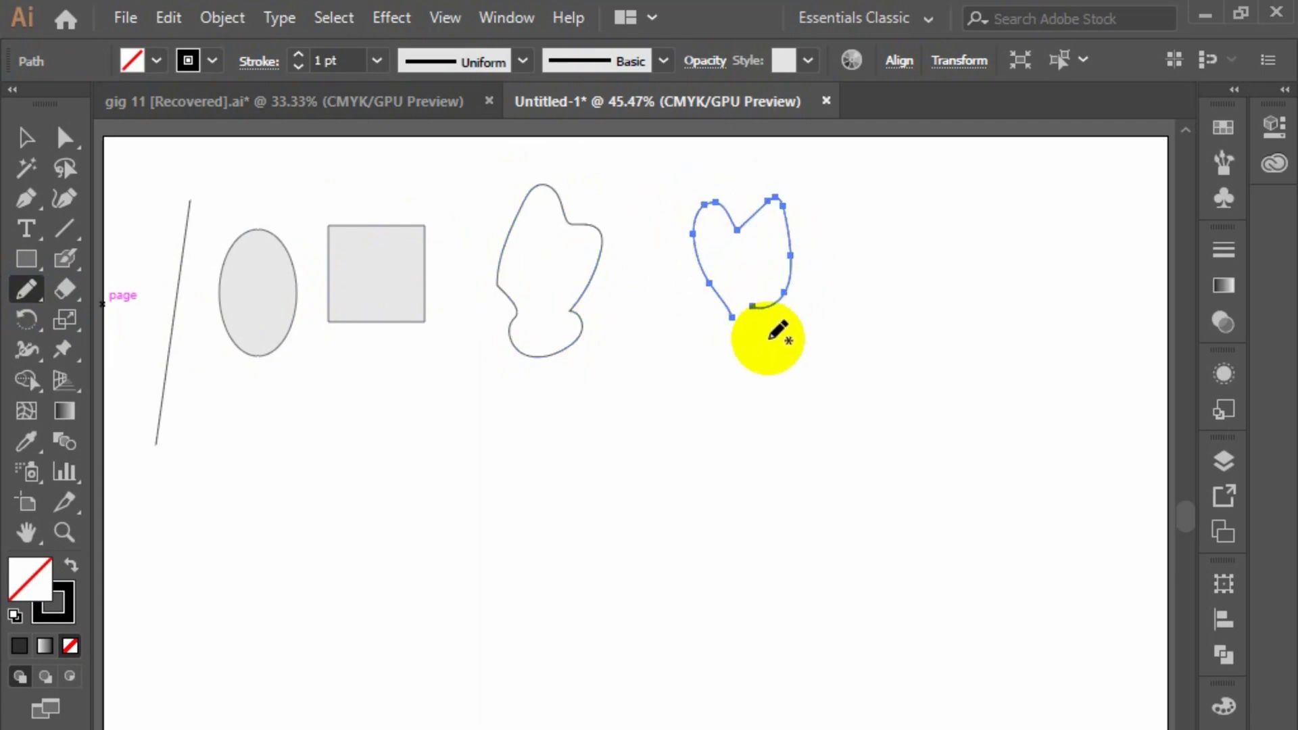
Step: Round off the sharp notch at the top of the heart-like path with the Smooth tool
drag(30, 307, 162, 355)
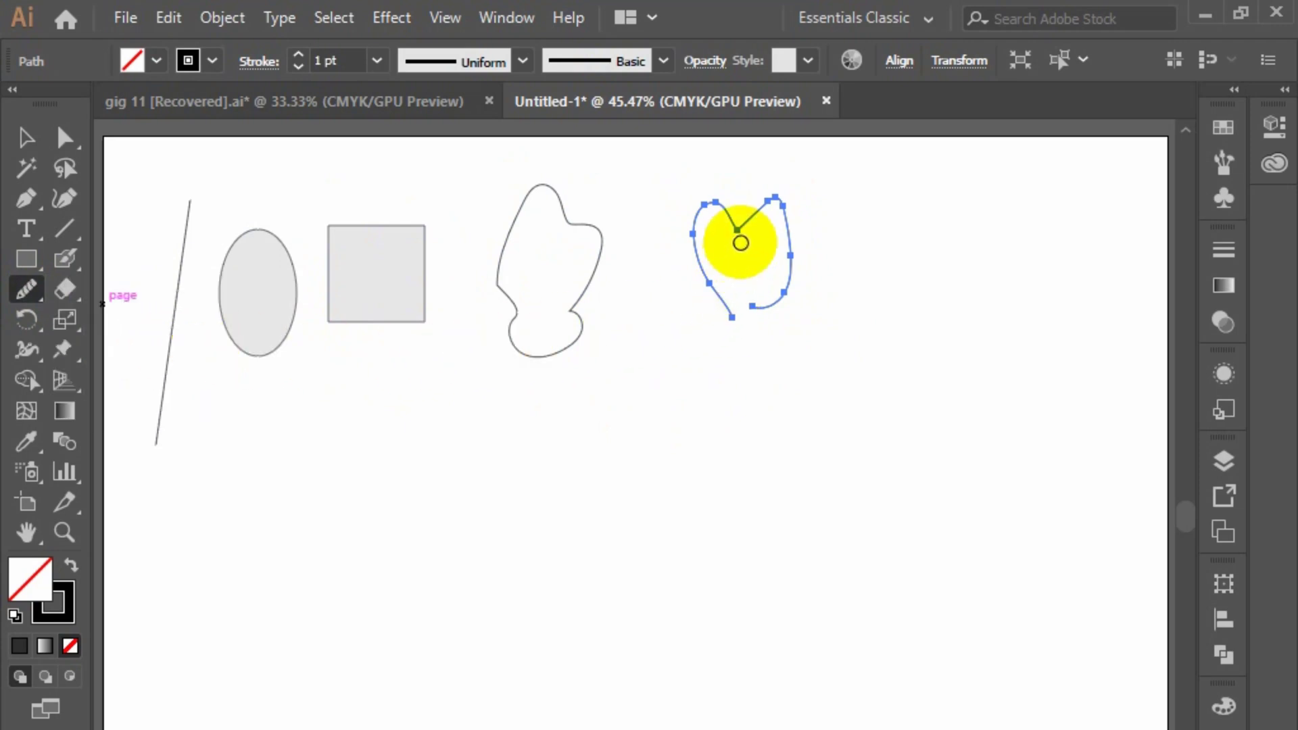
drag(739, 229, 755, 299)
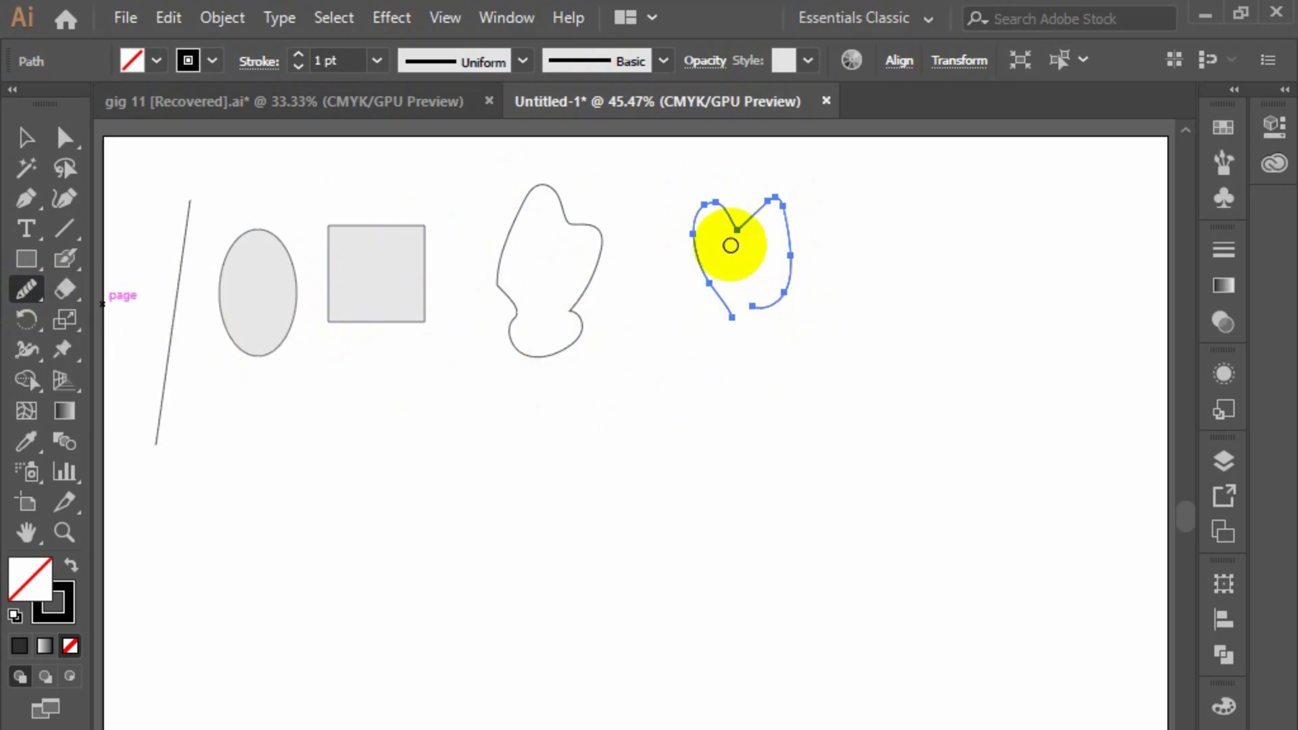
mouse_move(756, 230)
mouse_down()
mouse_move(789, 215)
mouse_move(747, 309)
mouse_up()
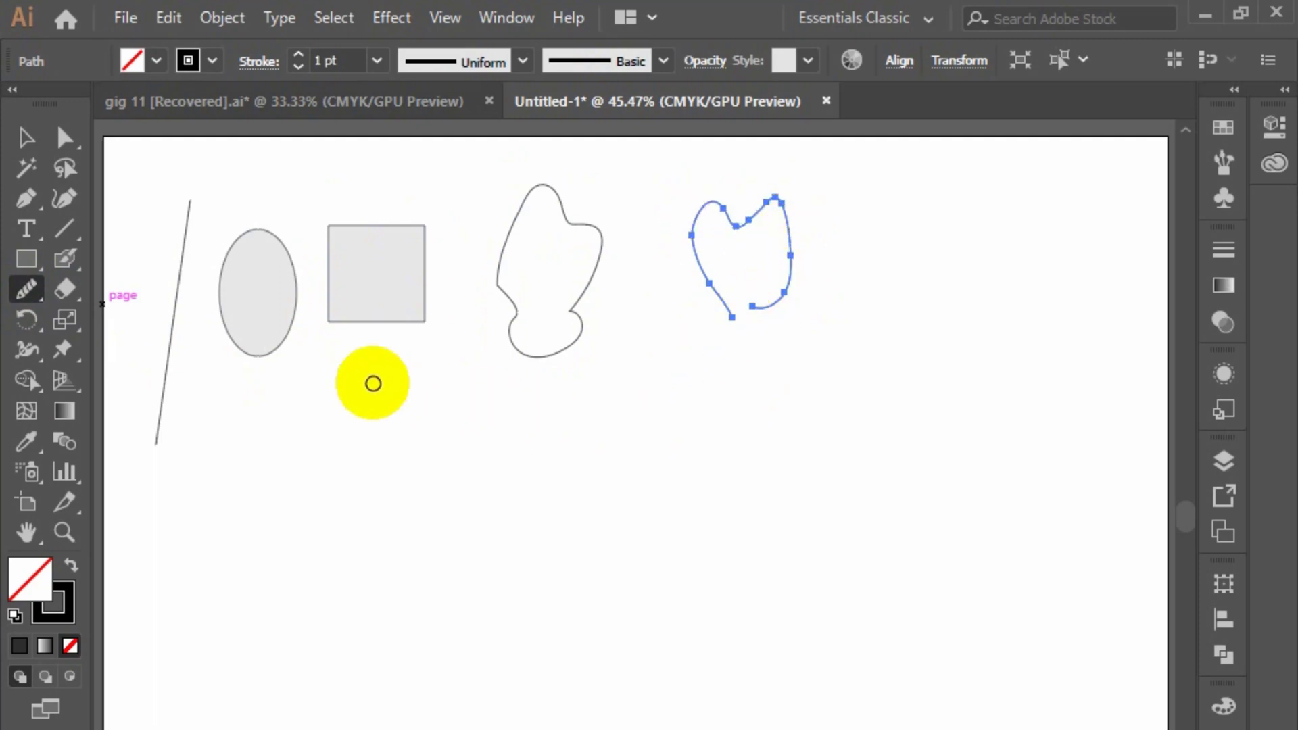
Step: Erase a short section from the heart-like path's left side with the Path Eraser tool and close the gap with the Join tool
mouse_move(26, 290)
mouse_down()
mouse_move(58, 284)
mouse_move(191, 381)
mouse_up()
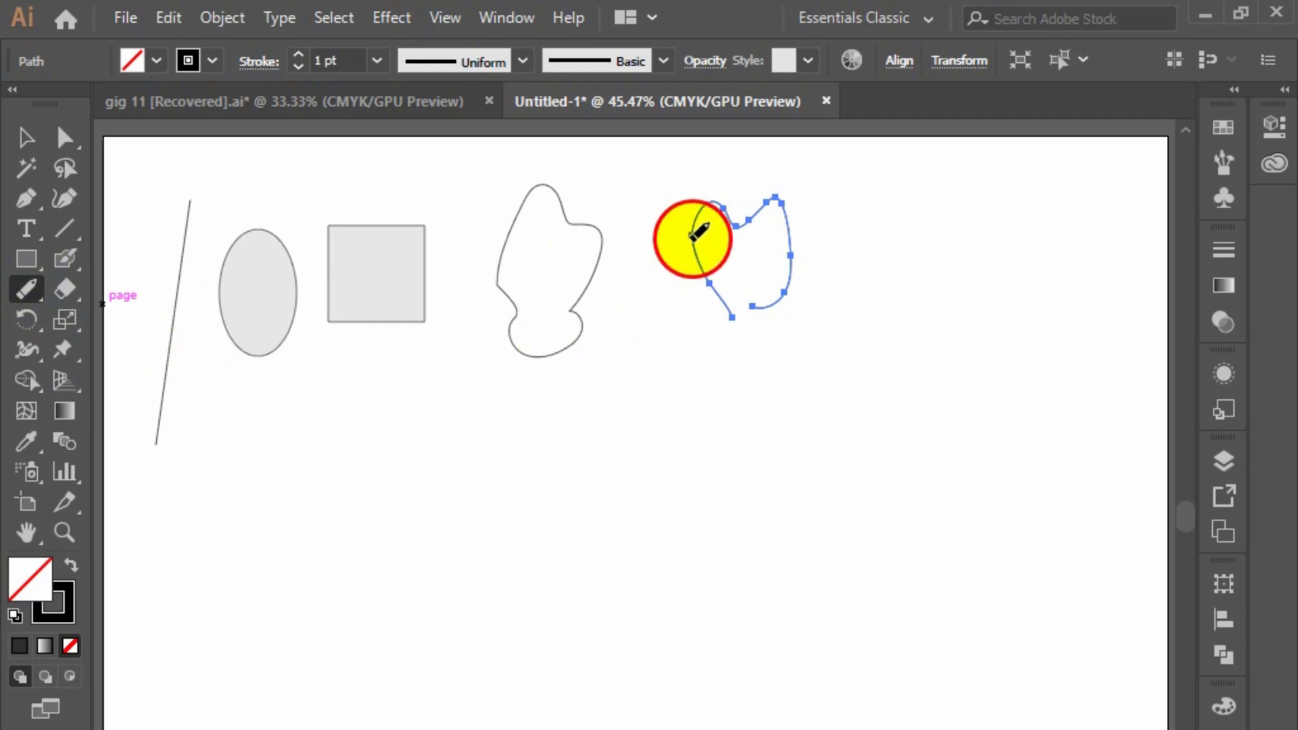
drag(700, 232, 704, 296)
click(24, 289)
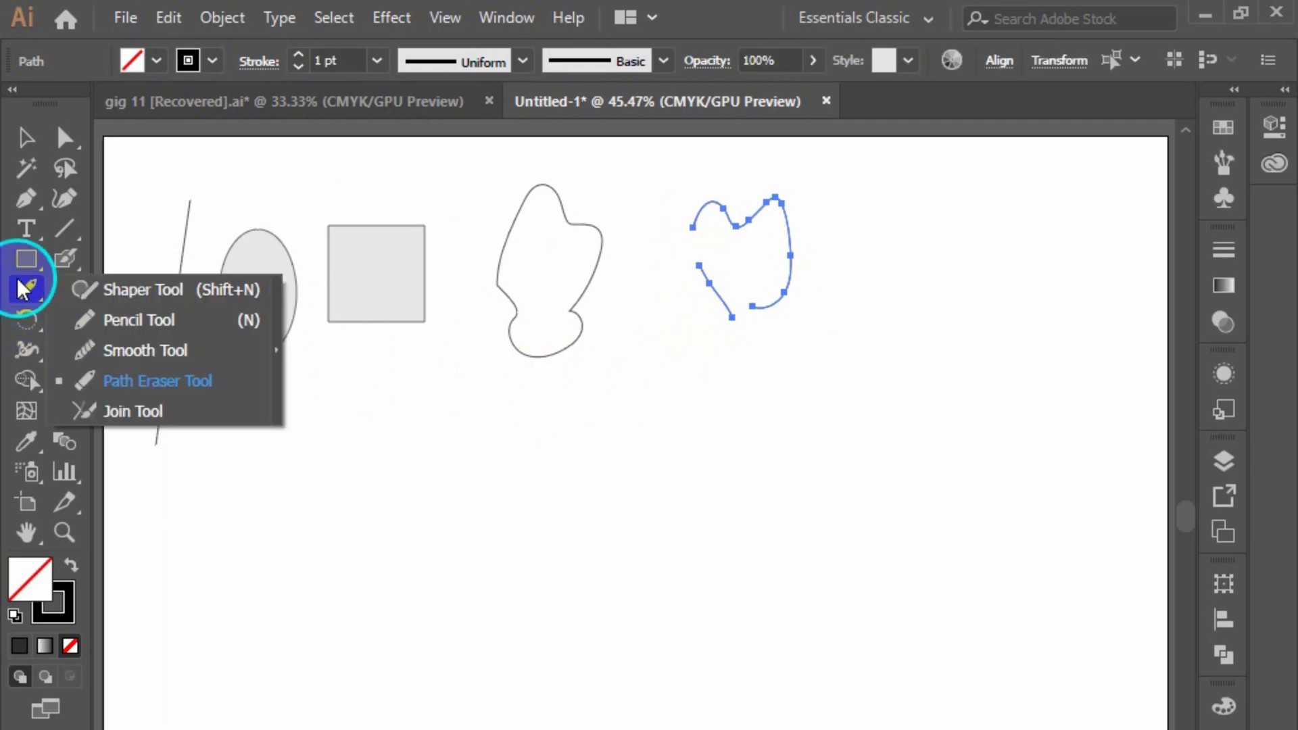
drag(25, 290, 178, 413)
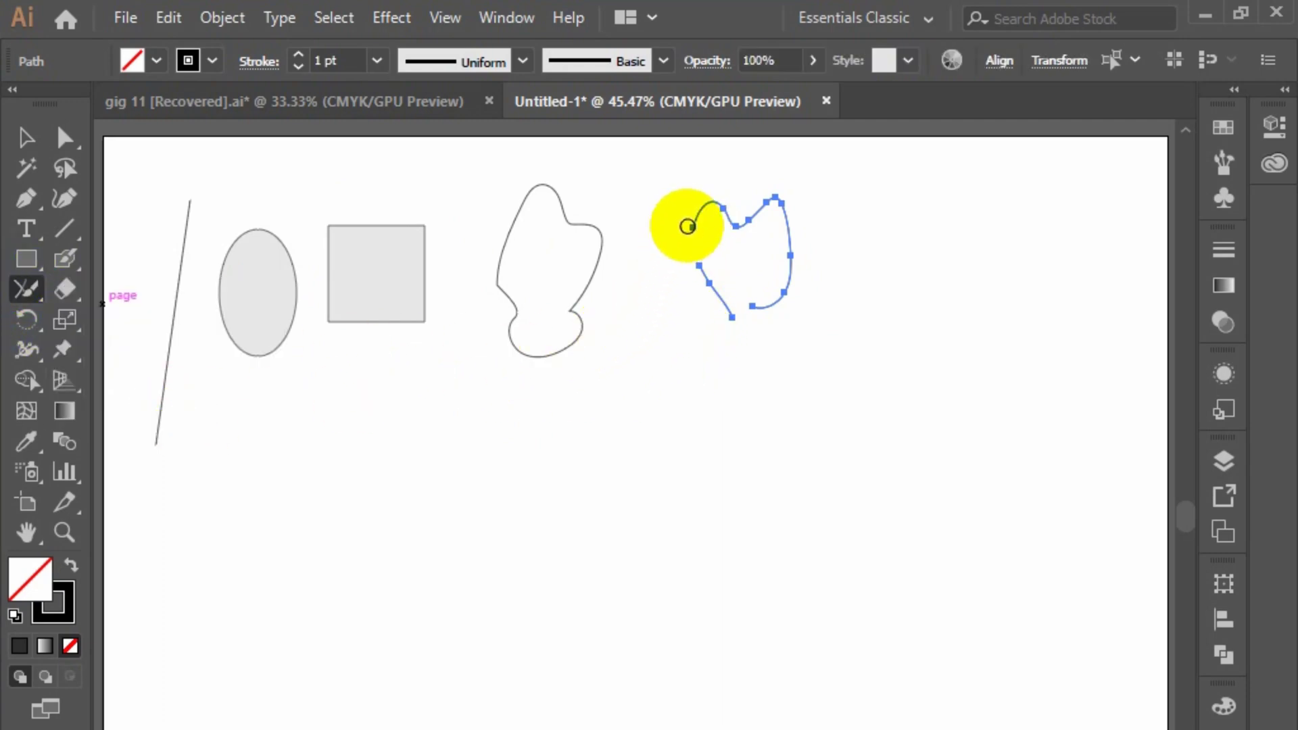
drag(695, 232, 696, 289)
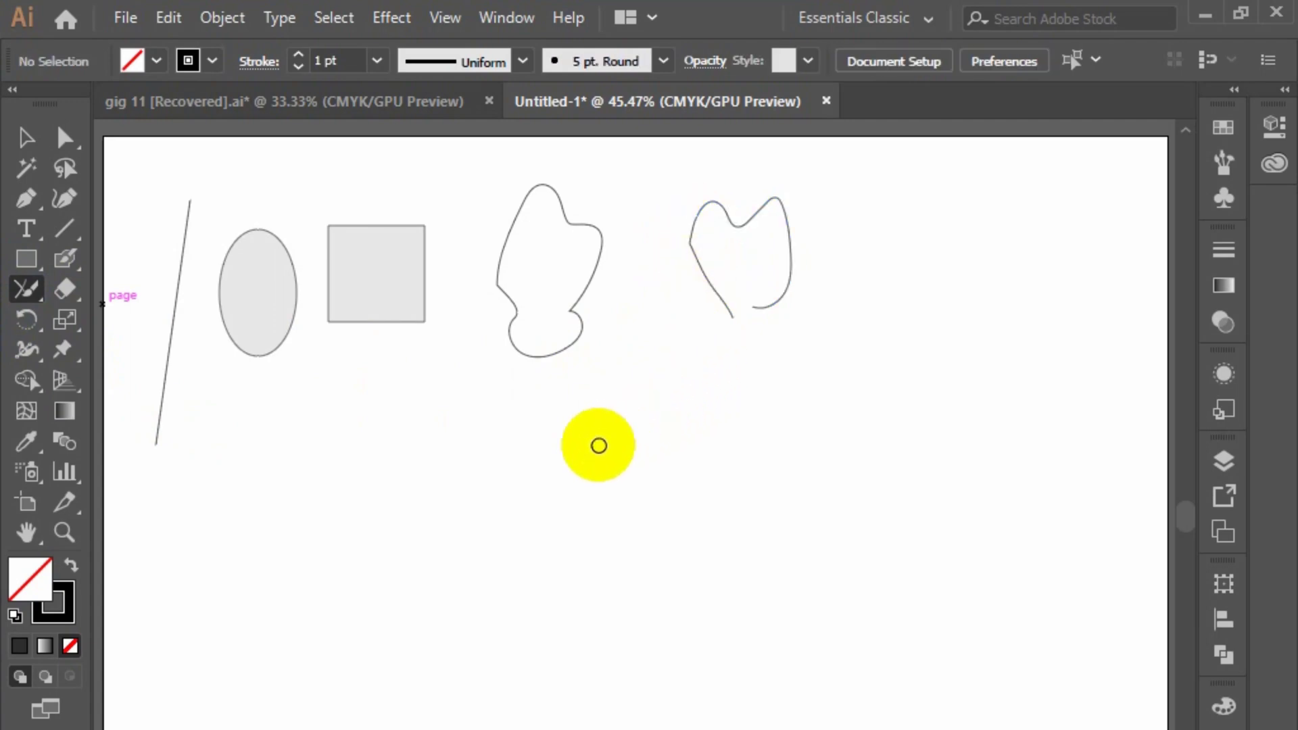
click(26, 138)
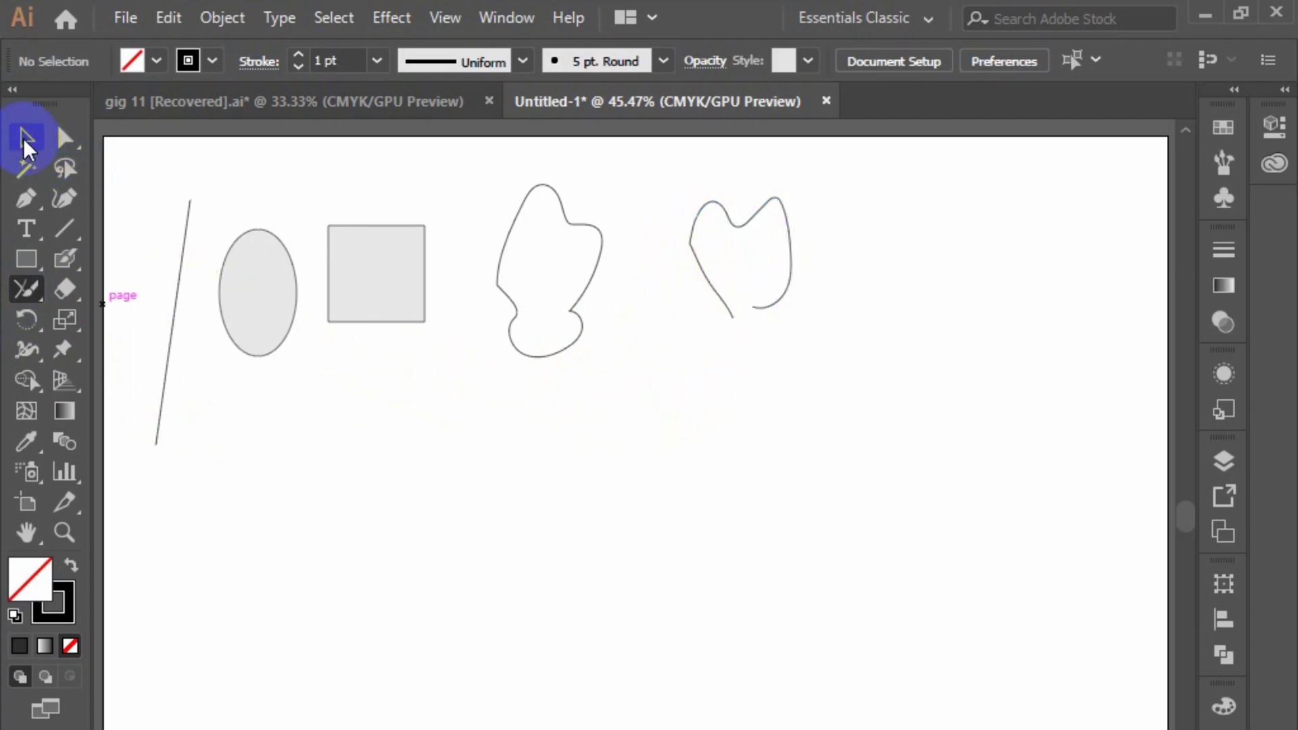
mouse_move(106, 142)
mouse_down()
mouse_move(485, 377)
mouse_move(881, 466)
mouse_up()
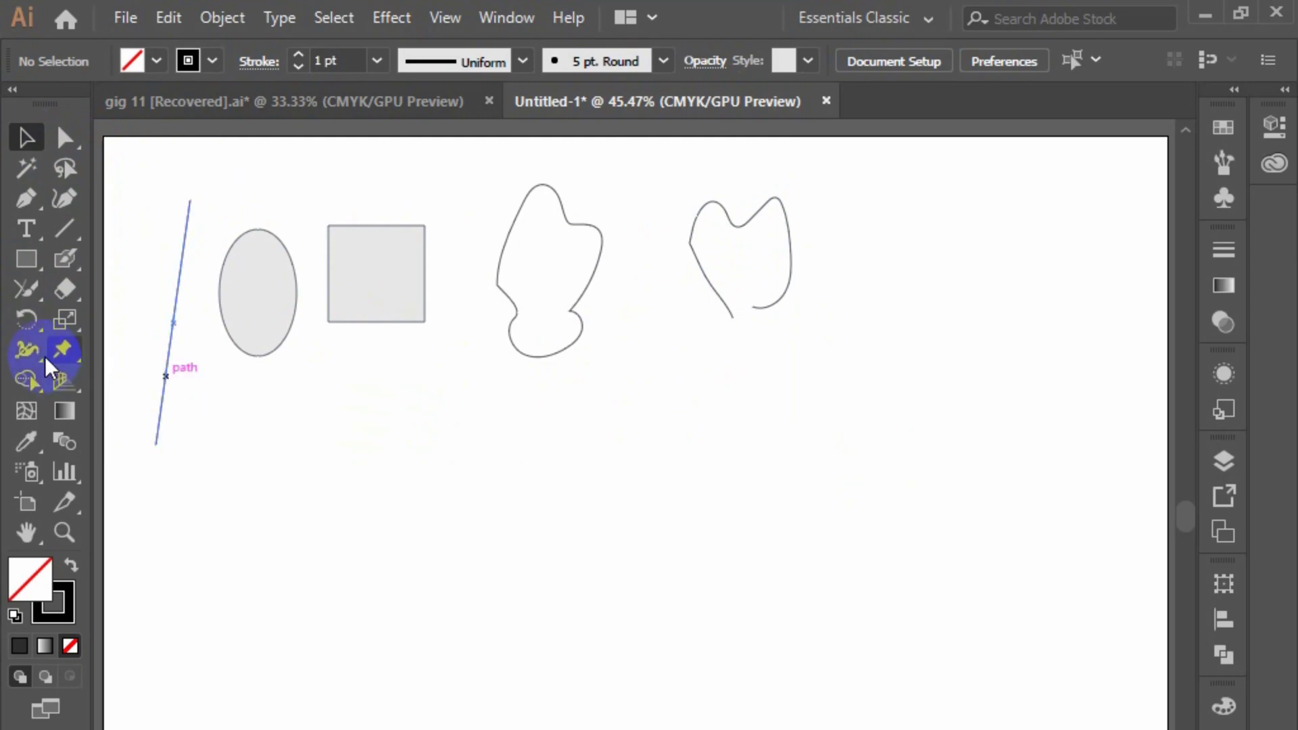
click(25, 293)
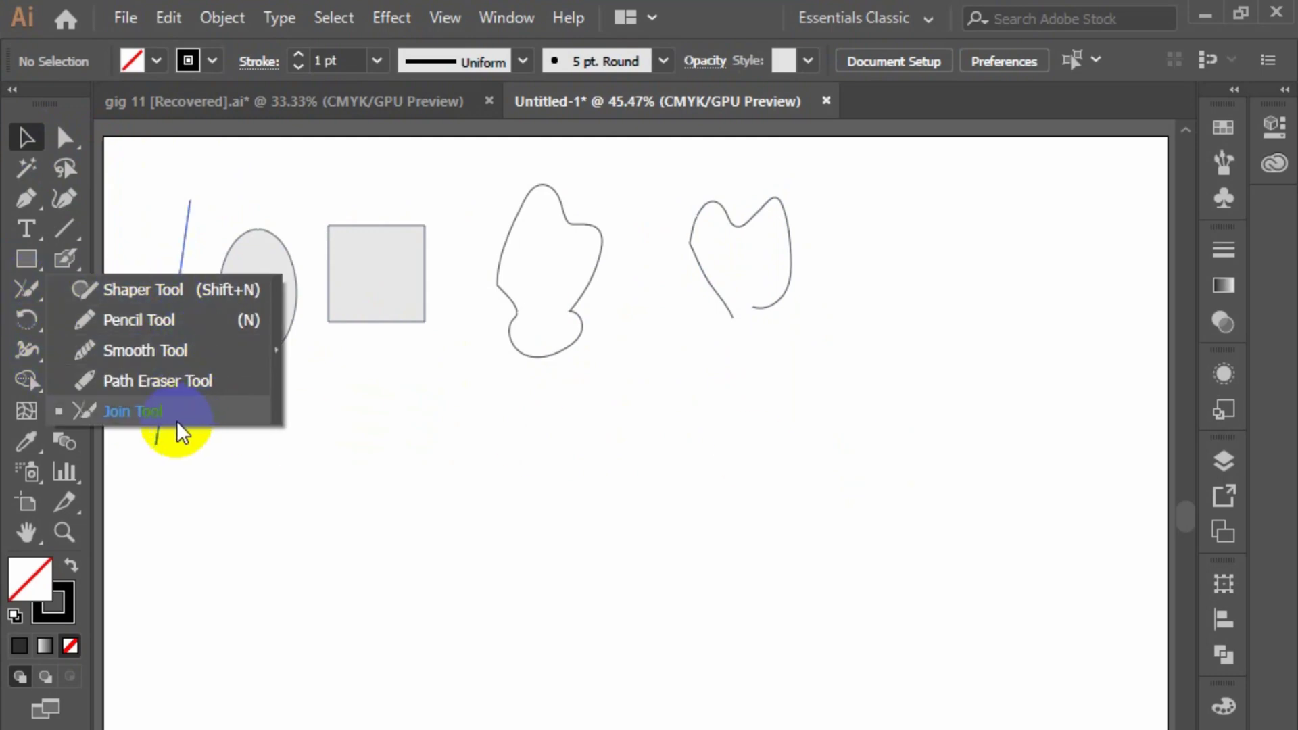